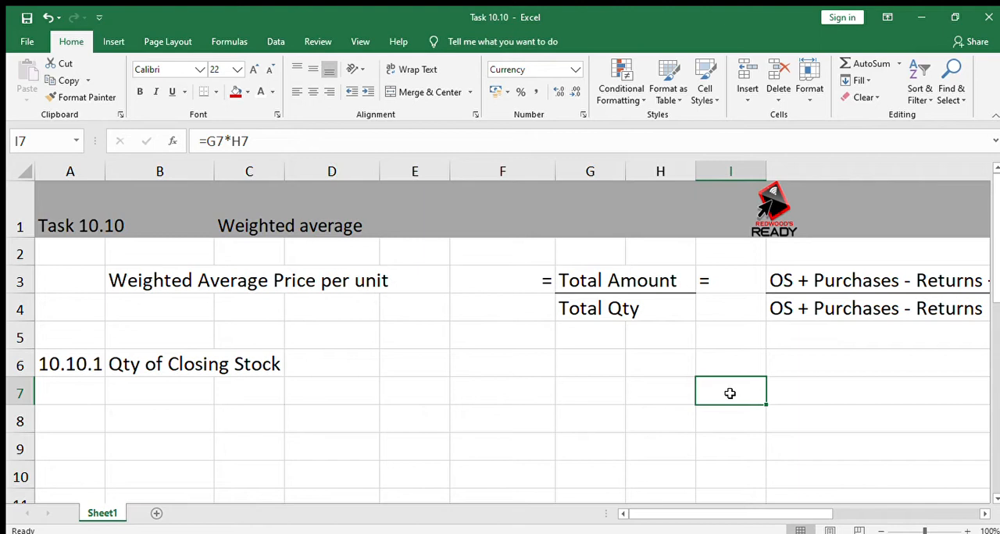
Step: Examine the worksheet's answer layout from the closing stock quantity section down to the cost of sales and sales sections
{"action": "key", "text": "Left"}
{"action": "key", "text": "Left"}
{"action": "key", "text": "Left"}
{"action": "key", "text": "Left"}
{"action": "key", "text": "Left"}
{"action": "key", "text": "Left"}
{"action": "key", "text": "Left"}
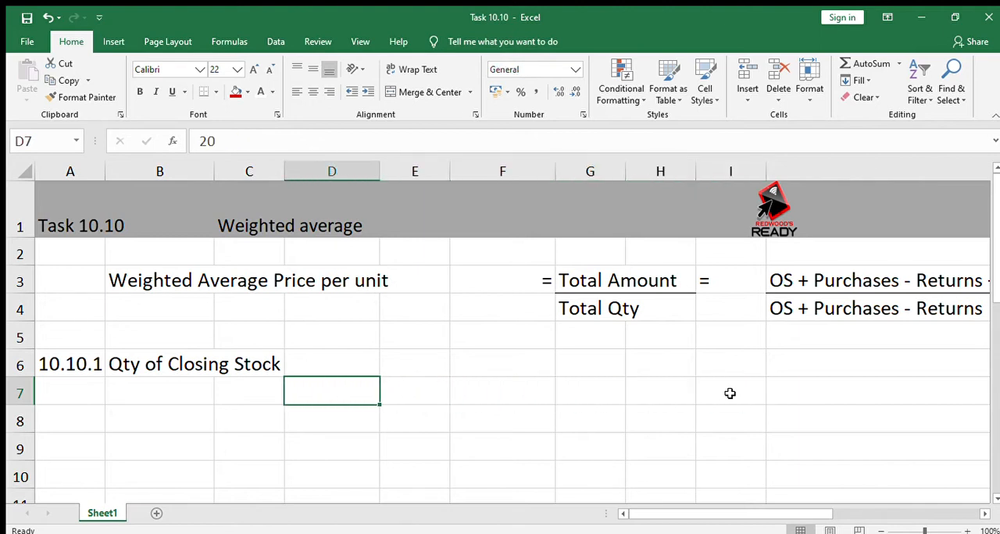
{"action": "key", "text": "Down"}
{"action": "key", "text": "Down"}
{"action": "key", "text": "Down"}
{"action": "key", "text": "Down"}
{"action": "key", "text": "Down"}
{"action": "key", "text": "Down"}
{"action": "key", "text": "Down"}
{"action": "key", "text": "Down"}
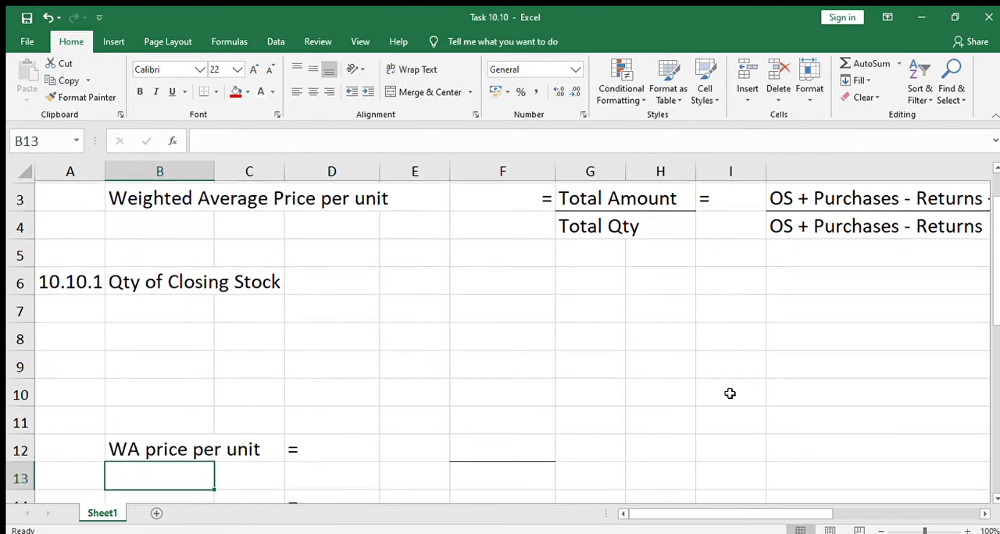
{"action": "key", "text": "Down"}
{"action": "key", "text": "Down"}
{"action": "key", "text": "Down"}
{"action": "key", "text": "Down"}
{"action": "key", "text": "Down"}
{"action": "key", "text": "Down"}
{"action": "key", "text": "Down"}
{"action": "key", "text": "Down"}
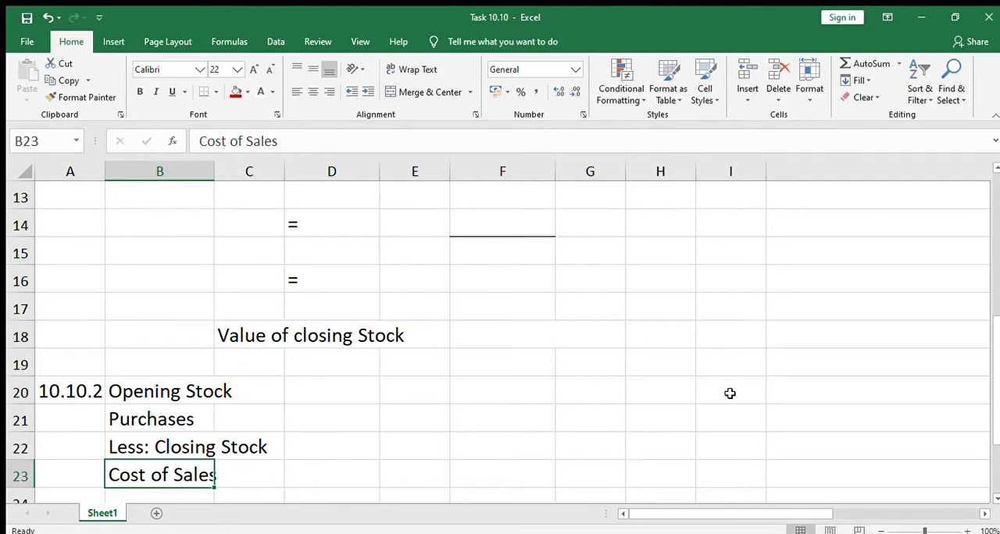
{"action": "key", "text": "Up"}
{"action": "key", "text": "Up"}
{"action": "key", "text": "Up"}
{"action": "key", "text": "Up"}
{"action": "key", "text": "Up"}
{"action": "key", "text": "Up"}
{"action": "key", "text": "Up"}
{"action": "key", "text": "Up"}
{"action": "key", "text": "Up"}
{"action": "key", "text": "Up"}
{"action": "key", "text": "Up"}
{"action": "key", "text": "Up"}
{"action": "key", "text": "Up"}
{"action": "key", "text": "Up"}
{"action": "key", "text": "Up"}
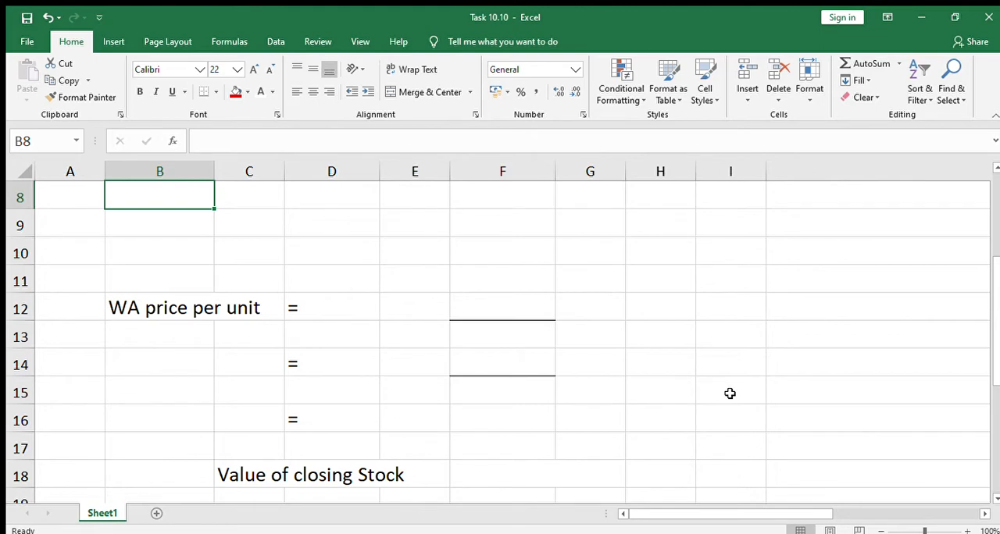
{"action": "key", "text": "Up"}
{"action": "key", "text": "Up"}
{"action": "key", "text": "Up"}
{"action": "key", "text": "Down"}
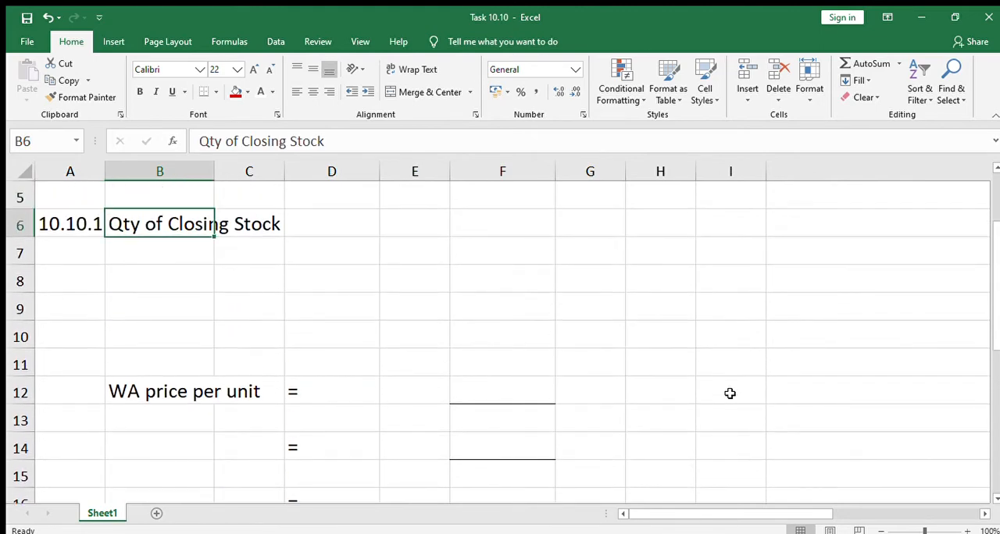
{"action": "key", "text": "Down"}
{"action": "key", "text": "Down"}
{"action": "key", "text": "Down"}
{"action": "key", "text": "Down"}
{"action": "key", "text": "Down"}
{"action": "key", "text": "Down"}
{"action": "key", "text": "Down"}
{"action": "key", "text": "Down"}
{"action": "key", "text": "Down"}
{"action": "key", "text": "Down"}
{"action": "key", "text": "Down"}
{"action": "key", "text": "Down"}
{"action": "key", "text": "Down"}
{"action": "key", "text": "Down"}
{"action": "key", "text": "Down"}
{"action": "key", "text": "Down"}
{"action": "key", "text": "Down"}
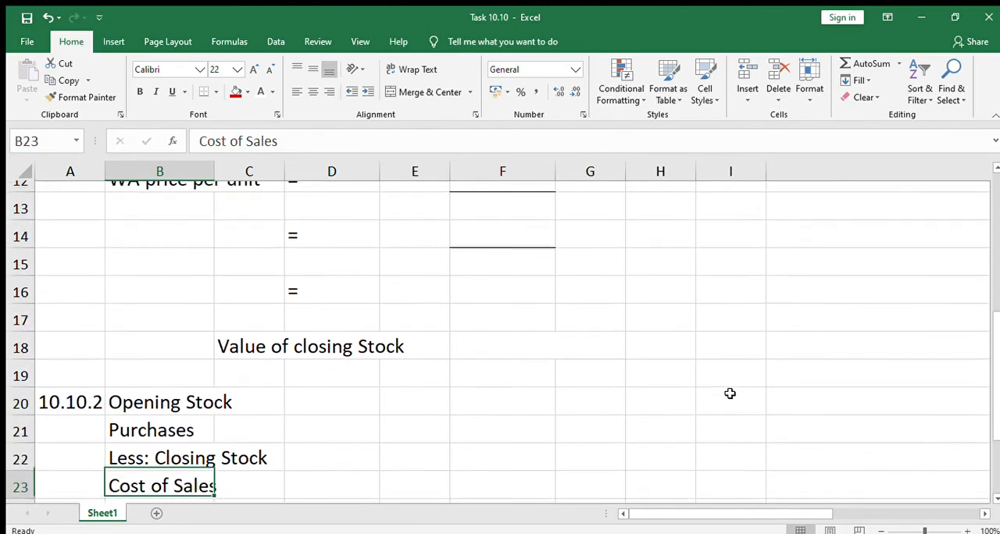
{"action": "key", "text": "Down"}
{"action": "key", "text": "Down"}
{"action": "key", "text": "Up"}
{"action": "key", "text": "Up"}
{"action": "key", "text": "Up"}
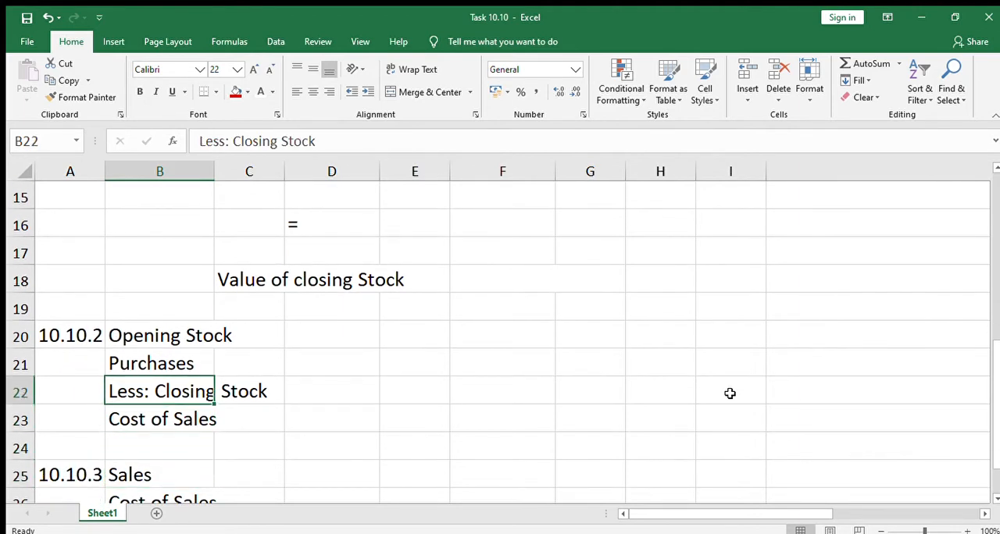
{"action": "key", "text": "Up"}
{"action": "key", "text": "Up"}
{"action": "key", "text": "Down"}
{"action": "key", "text": "Down"}
{"action": "key", "text": "Down"}
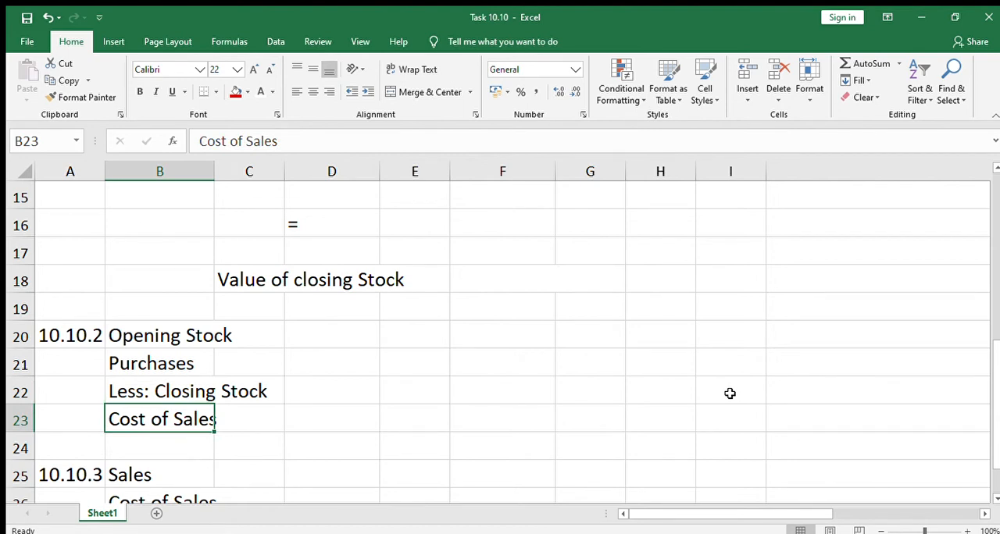
Step: Change the question number beside Qty of Closing Stock in A6 to 10.10.2
{"action": "key", "text": "Up"}
{"action": "key", "text": "Up"}
{"action": "key", "text": "Up"}
{"action": "key", "text": "Up"}
{"action": "key", "text": "Up"}
{"action": "key", "text": "Up"}
{"action": "key", "text": "Up"}
{"action": "key", "text": "Up"}
{"action": "key", "text": "Up"}
{"action": "key", "text": "Up"}
{"action": "key", "text": "Up"}
{"action": "key", "text": "Up"}
{"action": "key", "text": "Up"}
{"action": "key", "text": "Up"}
{"action": "key", "text": "Up"}
{"action": "key", "text": "Up"}
{"action": "key", "text": "Up"}
{"action": "key", "text": "Up"}
{"action": "key", "text": "Up"}
{"action": "key", "text": "Up"}
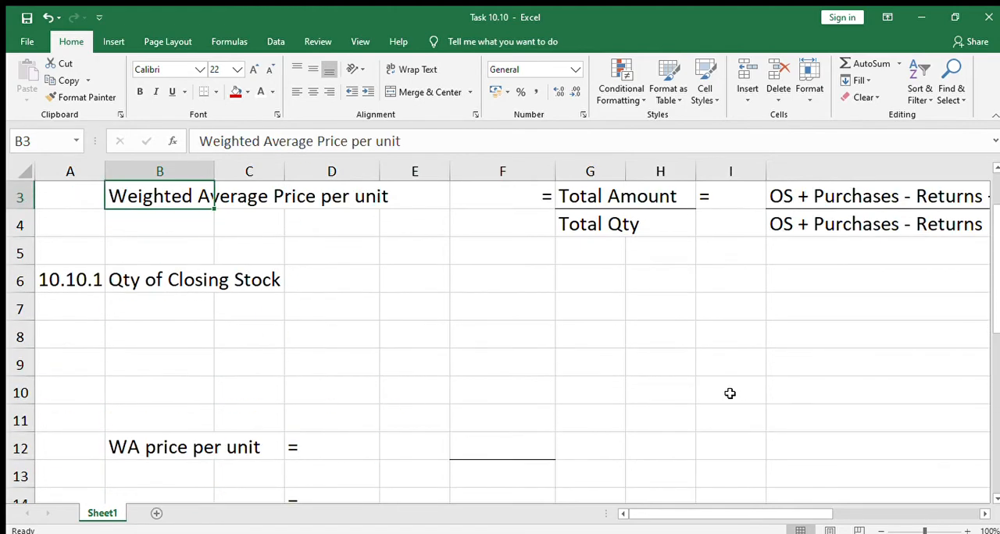
{"action": "key", "text": "Down"}
{"action": "key", "text": "Down"}
{"action": "key", "text": "Down"}
{"action": "key", "text": "Down"}
{"action": "key", "text": "Left"}
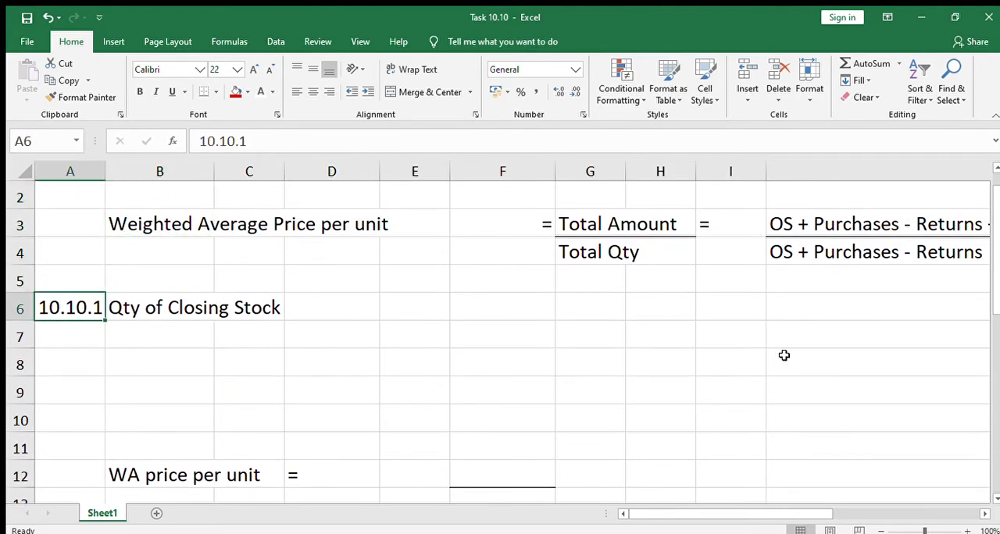
{"action": "left_click", "coordinate": [250, 140]}
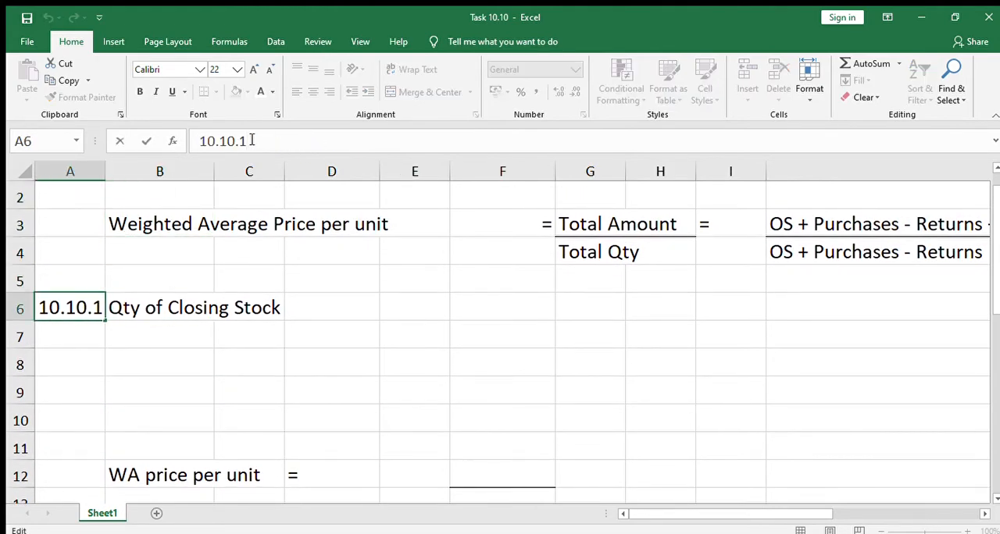
{"action": "key", "text": "BackSpace"}
{"action": "type", "text": "2"}
{"action": "key", "text": "Return"}
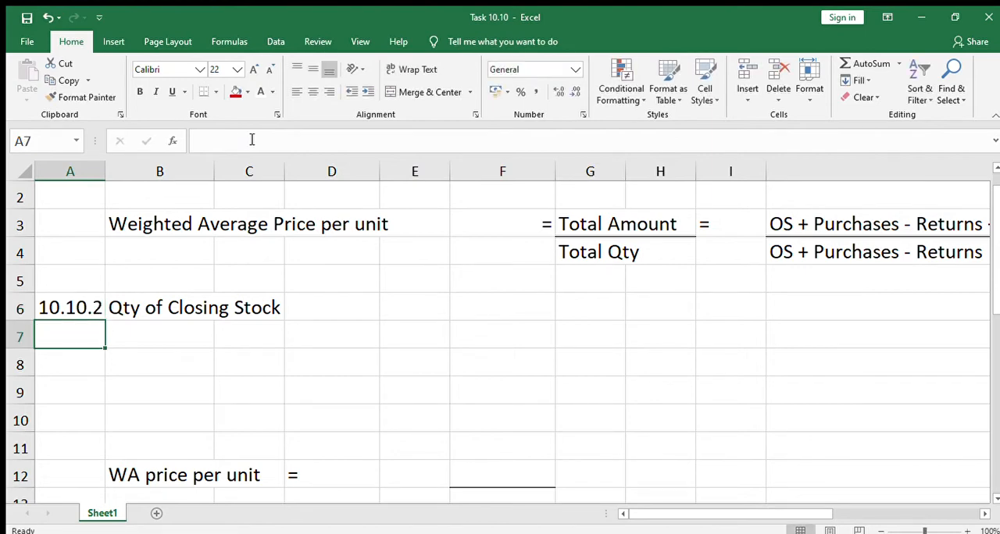
Step: Change the question number beside Opening Stock in A20 to 10.10.1
{"action": "key", "text": "Down"}
{"action": "key", "text": "Down"}
{"action": "key", "text": "Down"}
{"action": "key", "text": "Down"}
{"action": "key", "text": "Down"}
{"action": "key", "text": "Down"}
{"action": "key", "text": "Down"}
{"action": "key", "text": "Down"}
{"action": "key", "text": "Down"}
{"action": "key", "text": "Down"}
{"action": "key", "text": "Down"}
{"action": "key", "text": "Down"}
{"action": "key", "text": "Down"}
{"action": "key", "text": "Down"}
{"action": "key", "text": "Down"}
{"action": "key", "text": "Down"}
{"action": "key", "text": "Up"}
{"action": "key", "text": "Up"}
{"action": "key", "text": "Up"}
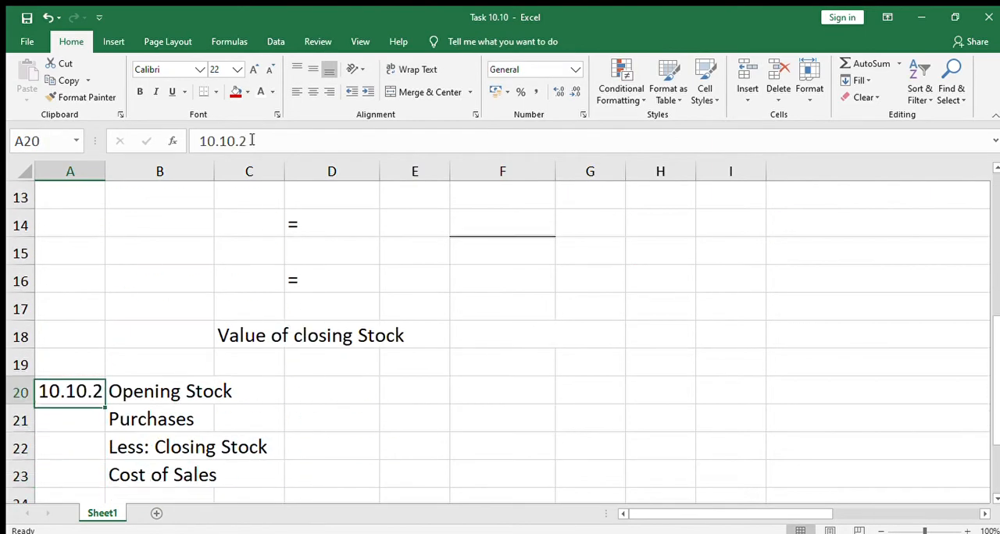
{"action": "left_click", "coordinate": [251, 141]}
{"action": "key", "text": "BackSpace"}
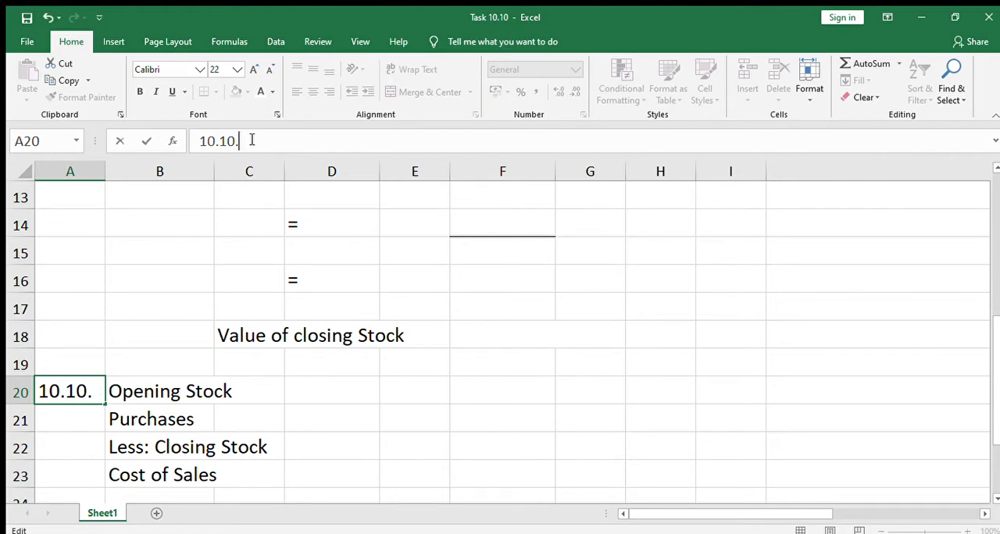
{"action": "type", "text": "1"}
{"action": "key", "text": "Return"}
Step: Highlight the weighted average price per unit formula block, B3:K4, with a yellow fill
{"action": "key", "text": "Up"}
{"action": "key", "text": "Up"}
{"action": "key", "text": "Up"}
{"action": "key", "text": "Up"}
{"action": "key", "text": "Up"}
{"action": "key", "text": "Up"}
{"action": "key", "text": "Up"}
{"action": "key", "text": "Up"}
{"action": "key", "text": "Up"}
{"action": "key", "text": "Up"}
{"action": "key", "text": "Up"}
{"action": "key", "text": "Up"}
{"action": "key", "text": "Up"}
{"action": "key", "text": "Up"}
{"action": "key", "text": "Up"}
{"action": "key", "text": "Up"}
{"action": "key", "text": "Up"}
{"action": "key", "text": "Up"}
{"action": "key", "text": "Up"}
{"action": "key", "text": "Up"}
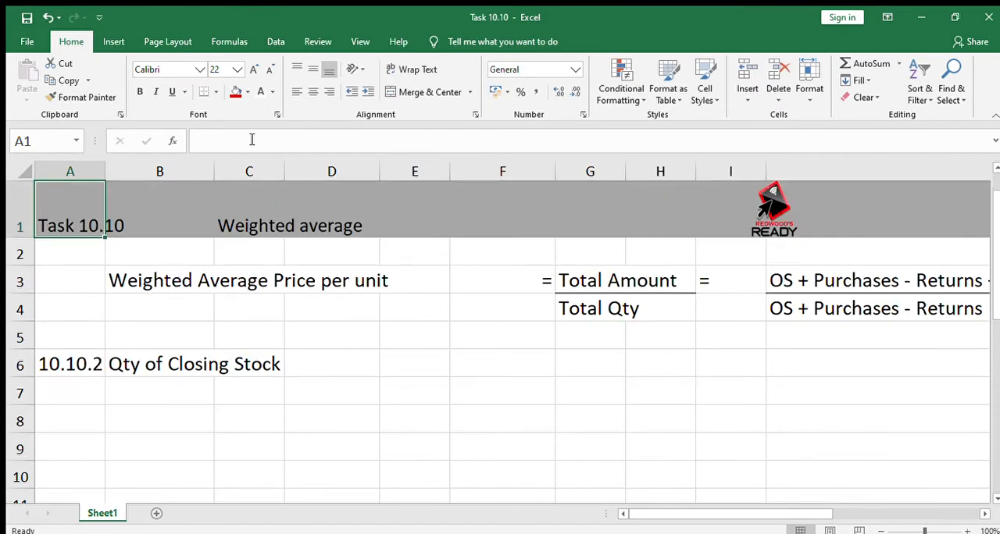
{"action": "key", "text": "Down"}
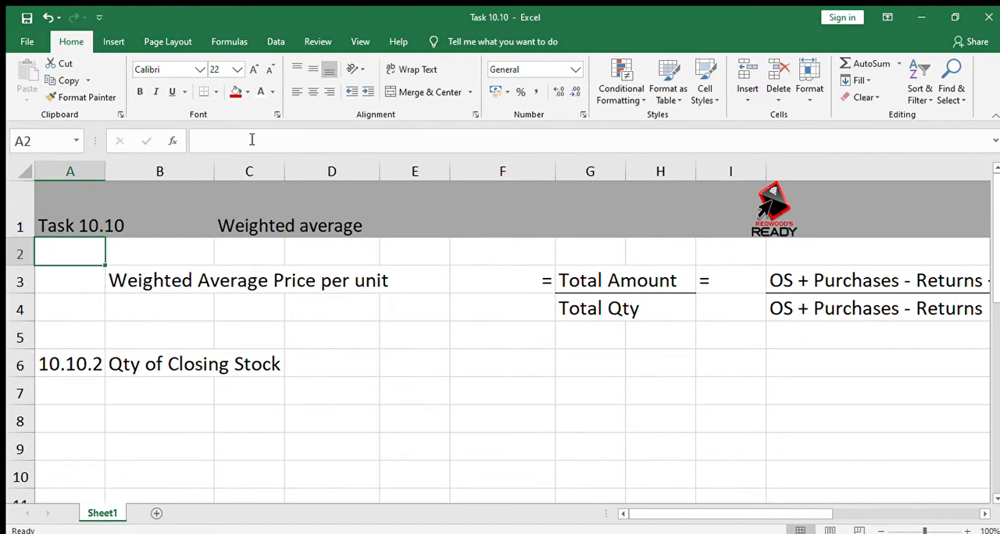
{"action": "key", "text": "Down"}
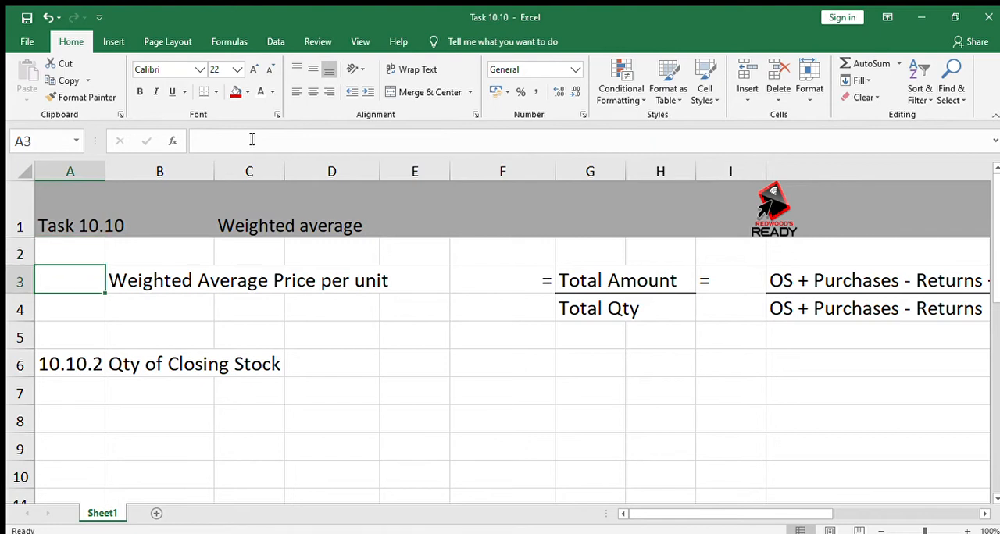
{"action": "key", "text": "Right"}
{"action": "key", "text": "shift+Down"}
{"action": "key", "text": "shift+Right"}
{"action": "key", "text": "shift+Right"}
{"action": "key", "text": "shift+Right"}
{"action": "key", "text": "shift+Right"}
{"action": "key", "text": "shift+Right"}
{"action": "key", "text": "shift+Right"}
{"action": "key", "text": "shift+Right"}
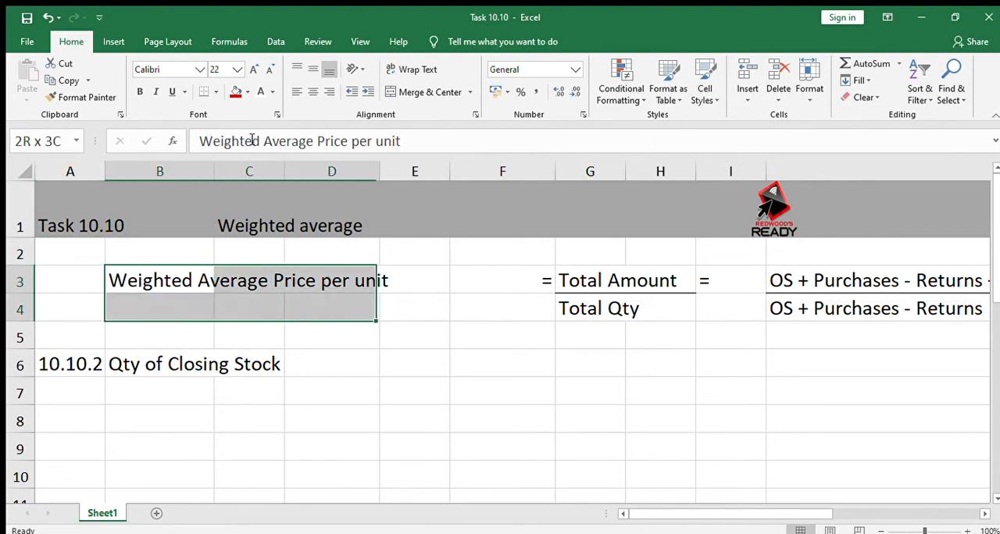
{"action": "key", "text": "shift+Right"}
{"action": "key", "text": "shift+Right"}
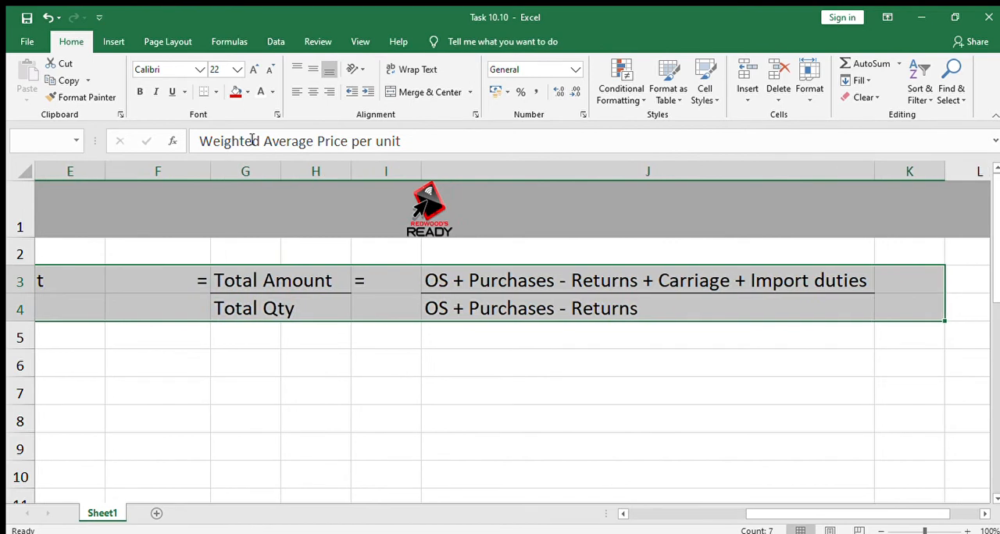
{"action": "left_click", "coordinate": [237, 92]}
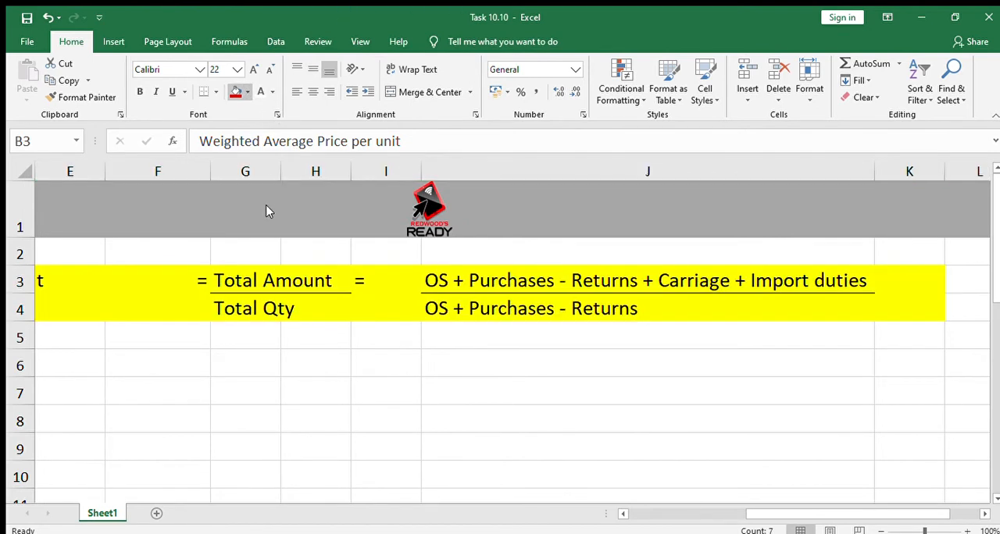
{"action": "scroll", "coordinate": [272, 207], "scroll_direction": "left", "scroll_amount": 2}
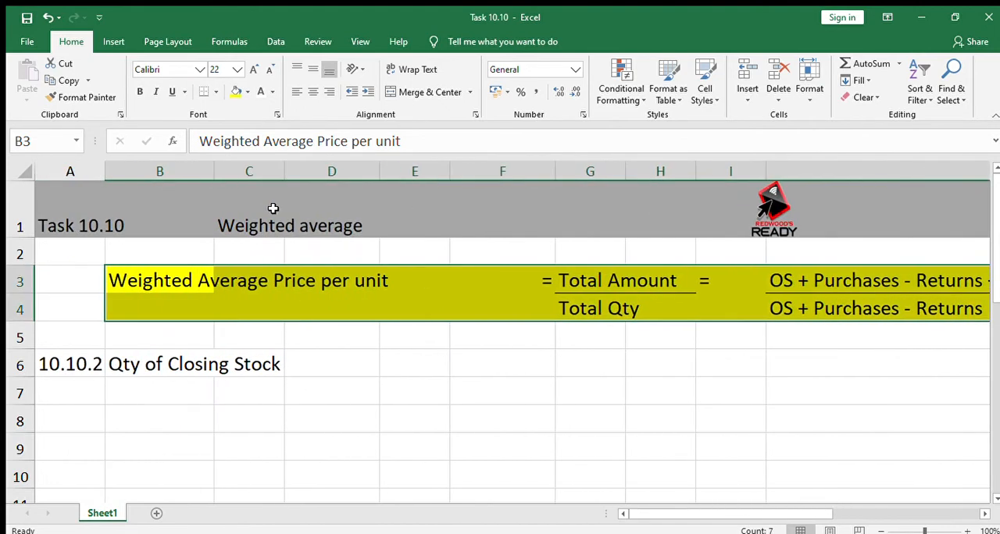
Step: Examine the parts of the weighted average formula in rows 3 and 4, from its label to the expanded amount and quantity expressions
{"action": "left_click", "coordinate": [276, 366]}
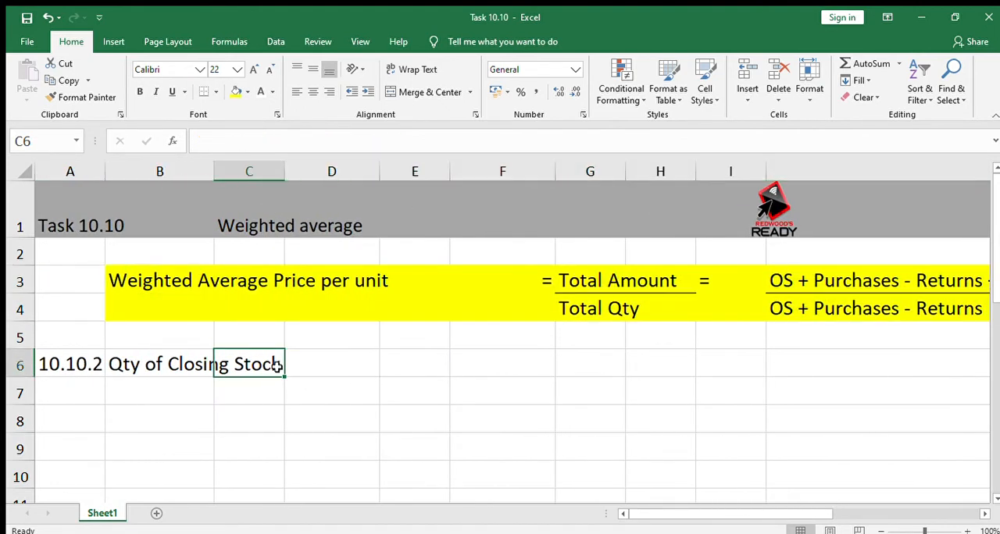
{"action": "key", "text": "Up"}
{"action": "key", "text": "Up"}
{"action": "key", "text": "Up"}
{"action": "key", "text": "Left"}
{"action": "key", "text": "Left"}
{"action": "key", "text": "Right"}
{"action": "key", "text": "Right"}
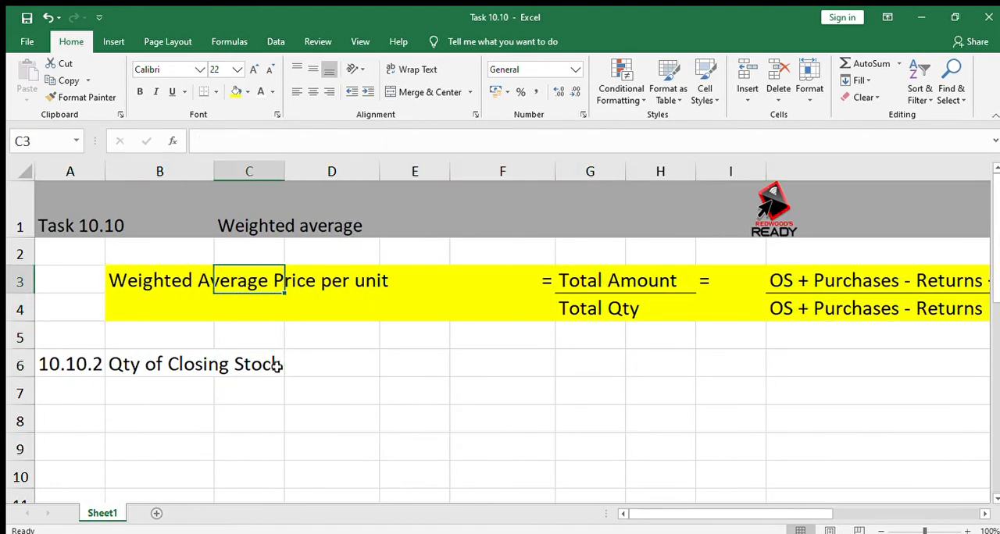
{"action": "key", "text": "Right"}
{"action": "key", "text": "Right"}
{"action": "key", "text": "Right"}
{"action": "key", "text": "Right"}
{"action": "key", "text": "Right"}
{"action": "key", "text": "Right"}
{"action": "key", "text": "Right"}
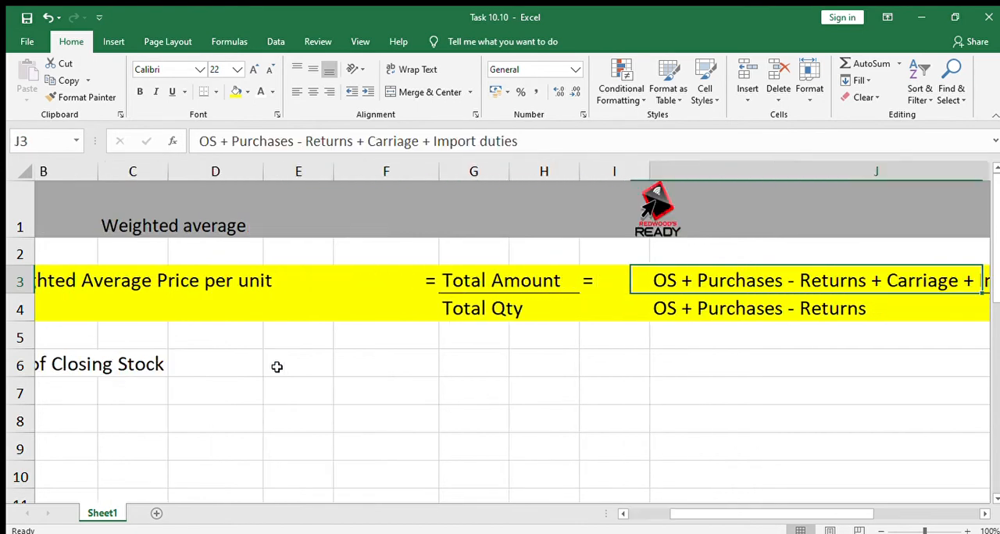
{"action": "key", "text": "Right"}
{"action": "key", "text": "Left"}
{"action": "key", "text": "Left"}
{"action": "key", "text": "Left"}
{"action": "key", "text": "Left"}
{"action": "key", "text": "Down"}
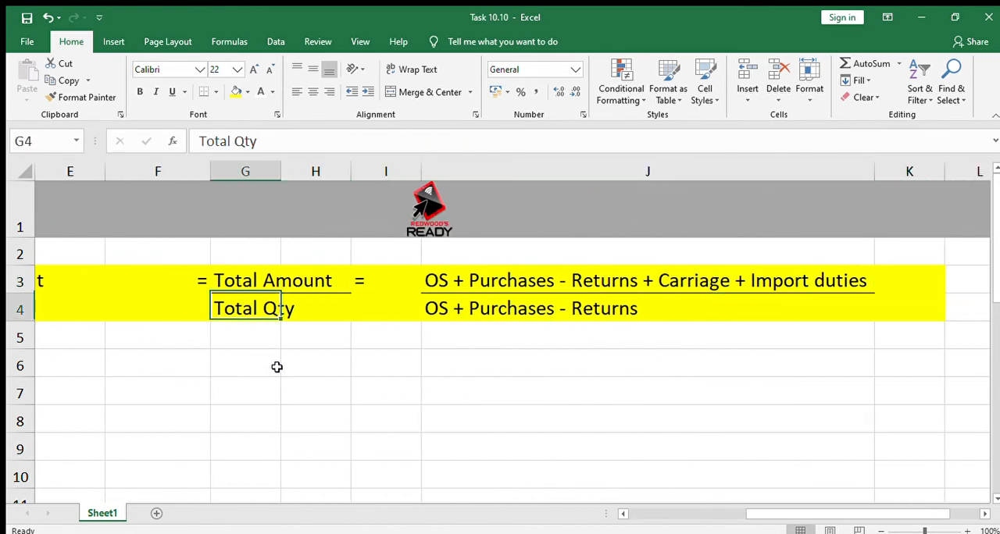
{"action": "key", "text": "Down"}
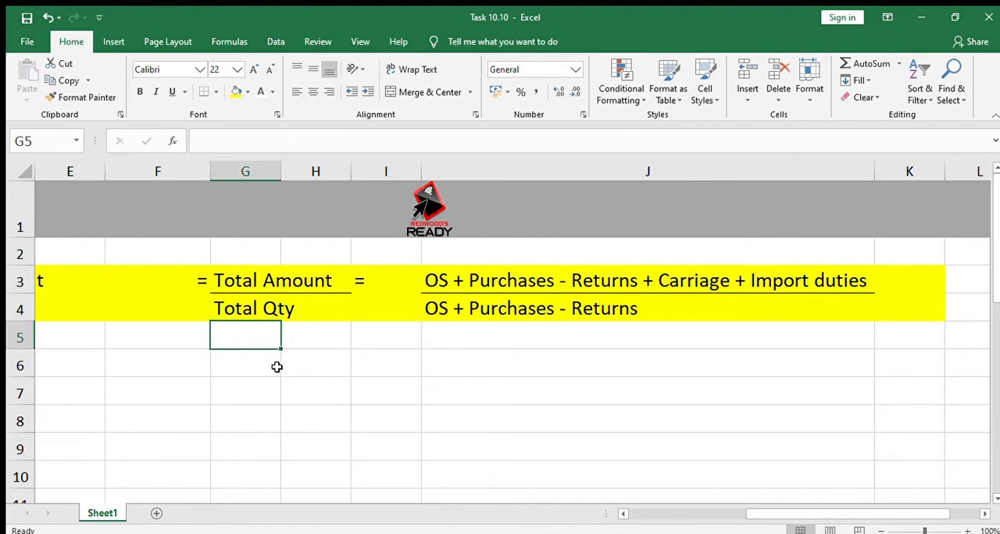
{"action": "key", "text": "Up"}
{"action": "key", "text": "Up"}
{"action": "key", "text": "Up"}
{"action": "key", "text": "Right"}
{"action": "key", "text": "Right"}
{"action": "key", "text": "Right"}
{"action": "key", "text": "Right"}
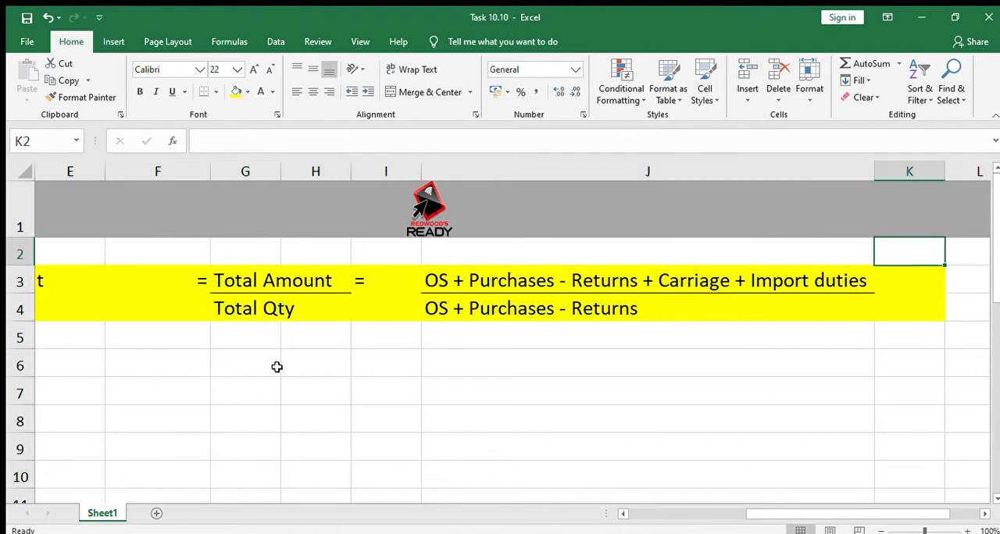
{"action": "key", "text": "Down"}
{"action": "key", "text": "Left"}
{"action": "key", "text": "Left"}
{"action": "key", "text": "Right"}
{"action": "key", "text": "Left"}
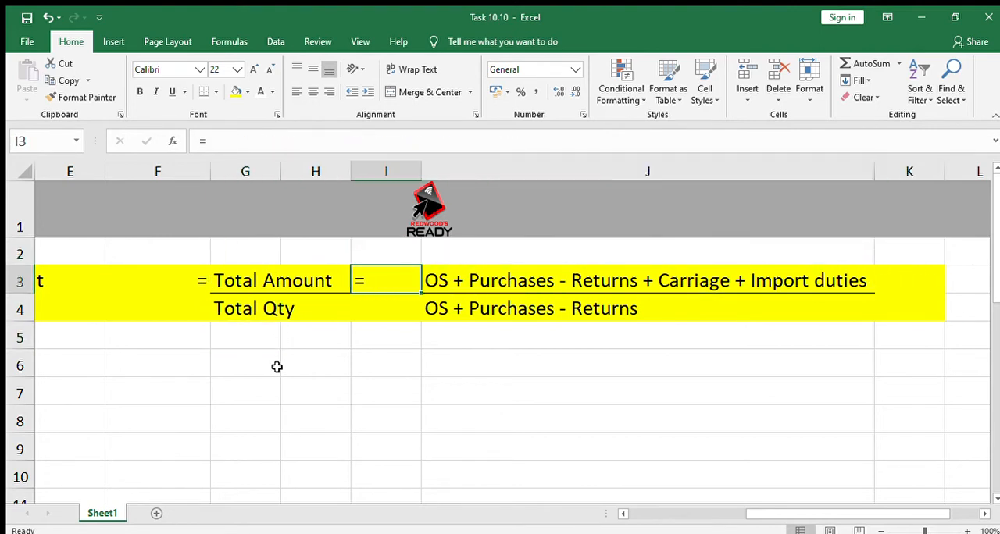
Step: Label the expanded formula's numerator with R in K3 and its denominator with Qty in K4
{"action": "key", "text": "Right"}
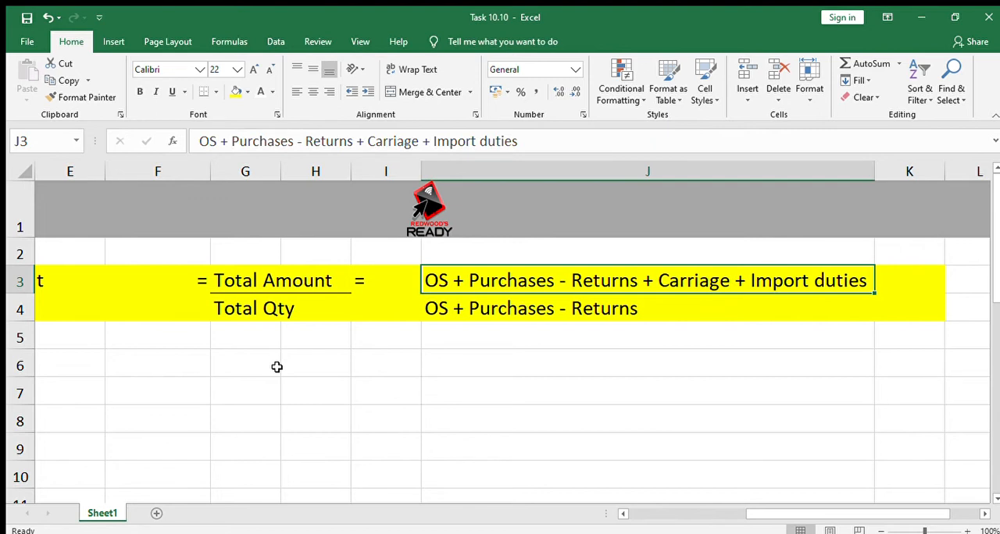
{"action": "key", "text": "Right"}
{"action": "type", "text": "R"}
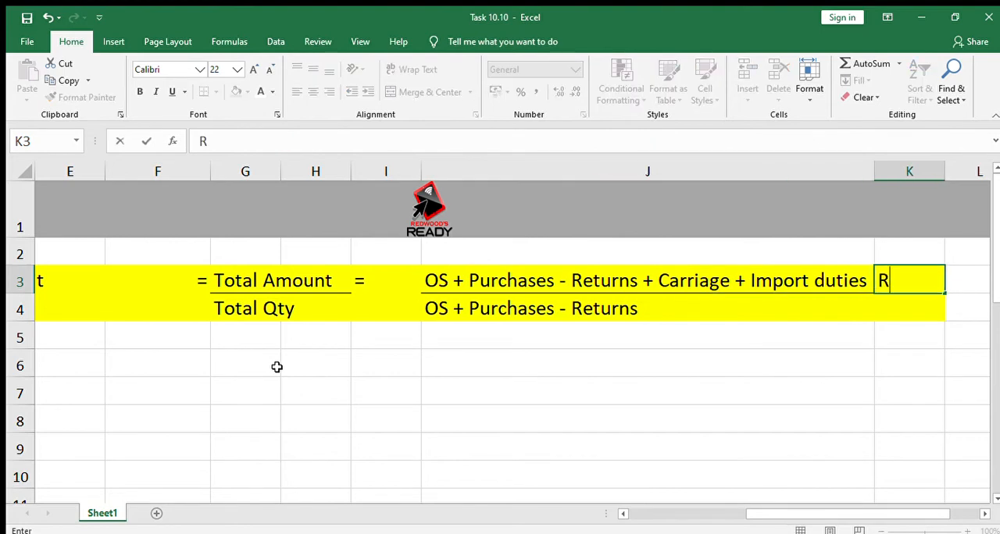
{"action": "key", "text": "Return"}
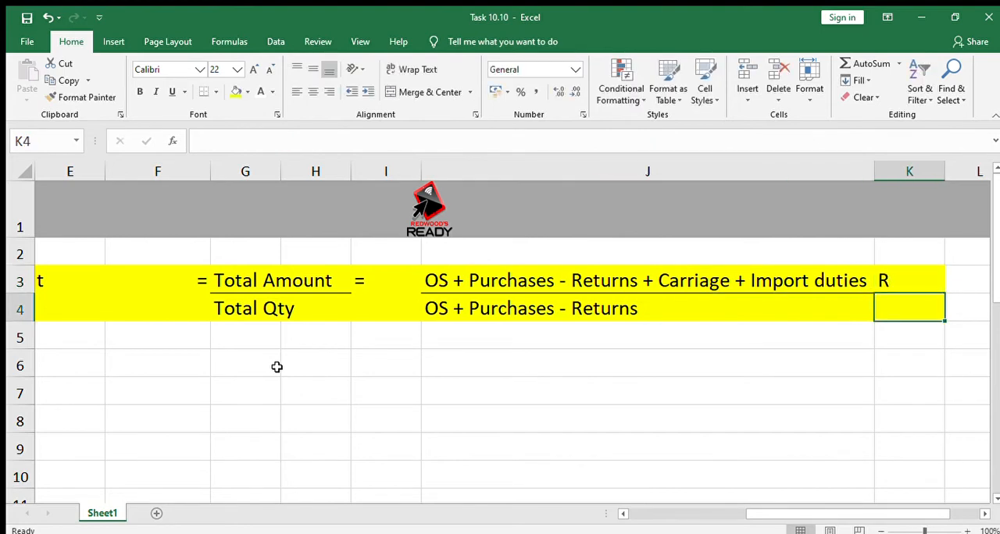
{"action": "type", "text": "Qty"}
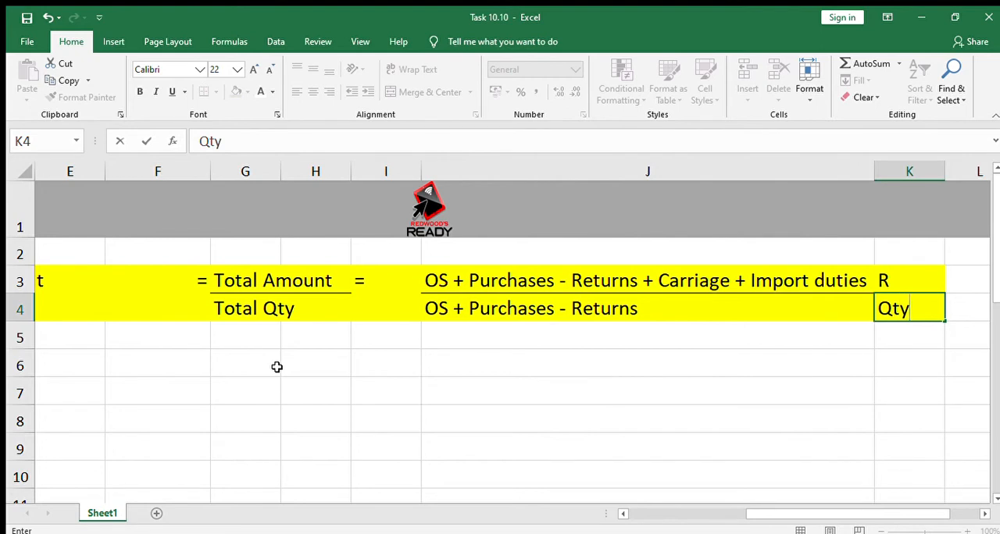
{"action": "key", "text": "Return"}
Step: Review the expanded formula's quantity expression in J4 against the amount expression above it
{"action": "key", "text": "Up"}
{"action": "key", "text": "Left"}
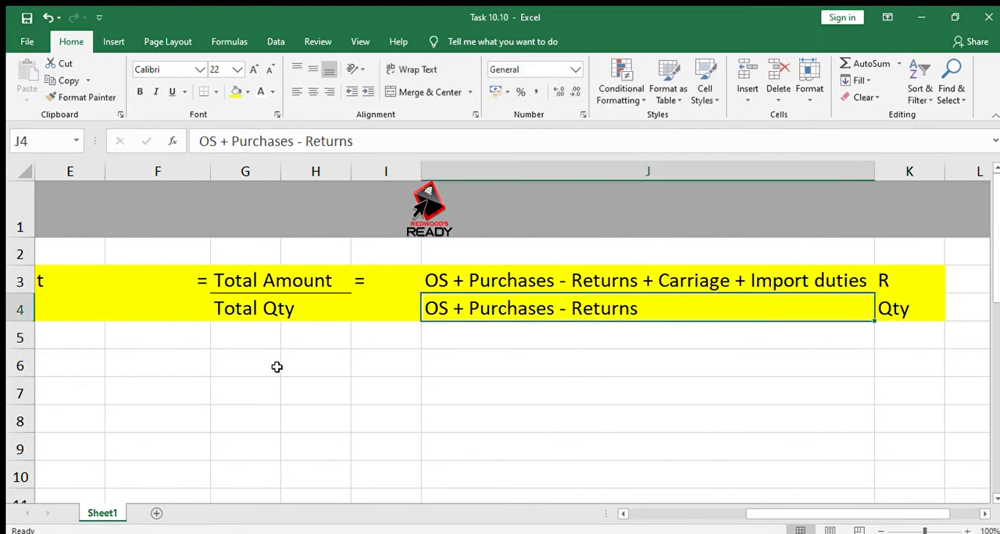
{"action": "key", "text": "Down"}
{"action": "key", "text": "Up"}
{"action": "key", "text": "Down"}
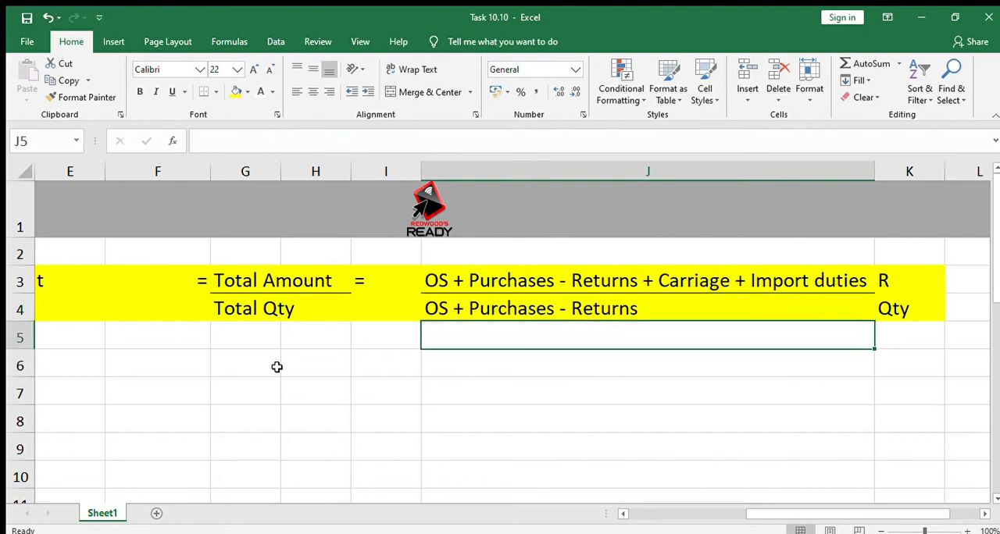
{"action": "key", "text": "Up"}
{"action": "key", "text": "Up"}
{"action": "key", "text": "Up"}
{"action": "key", "text": "Up"}
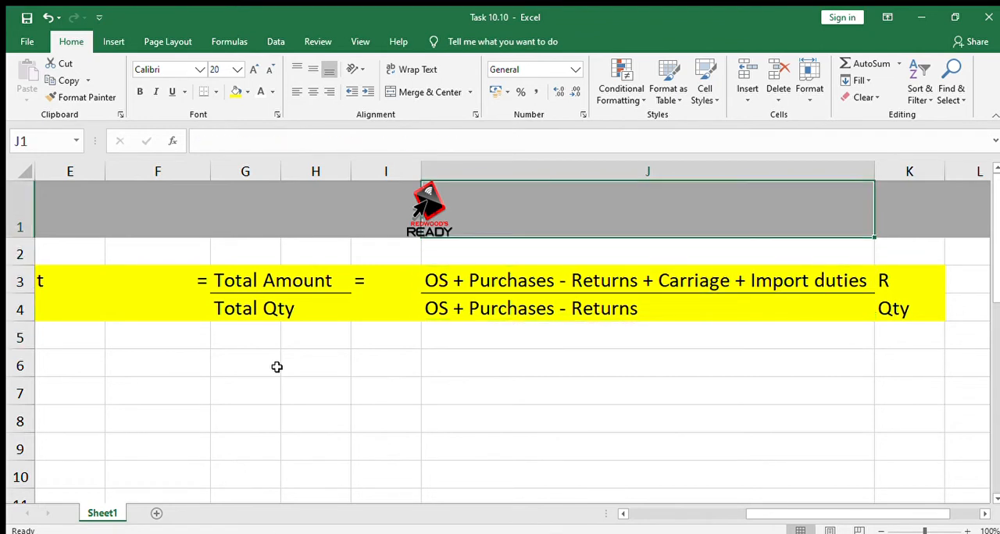
Step: Review the weighted average price per unit formula and the closing stock quantity question 10.10.2 beneath it
{"action": "key", "text": "Down"}
{"action": "key", "text": "Down"}
{"action": "key", "text": "Down"}
{"action": "key", "text": "Down"}
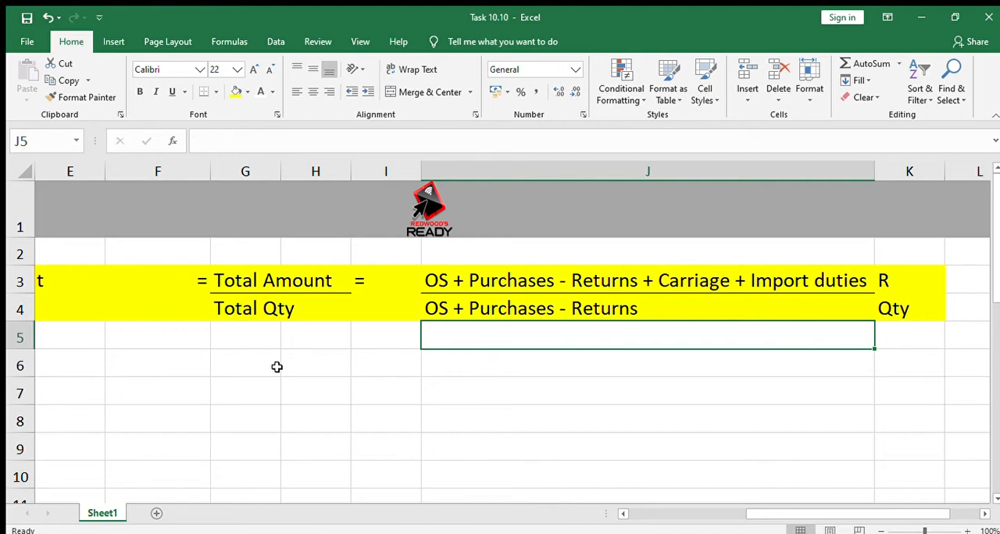
{"action": "key", "text": "Left"}
{"action": "key", "text": "Left"}
{"action": "key", "text": "Left"}
{"action": "key", "text": "Left"}
{"action": "key", "text": "Left"}
{"action": "key", "text": "Left"}
{"action": "key", "text": "Left"}
{"action": "key", "text": "Left"}
{"action": "key", "text": "Left"}
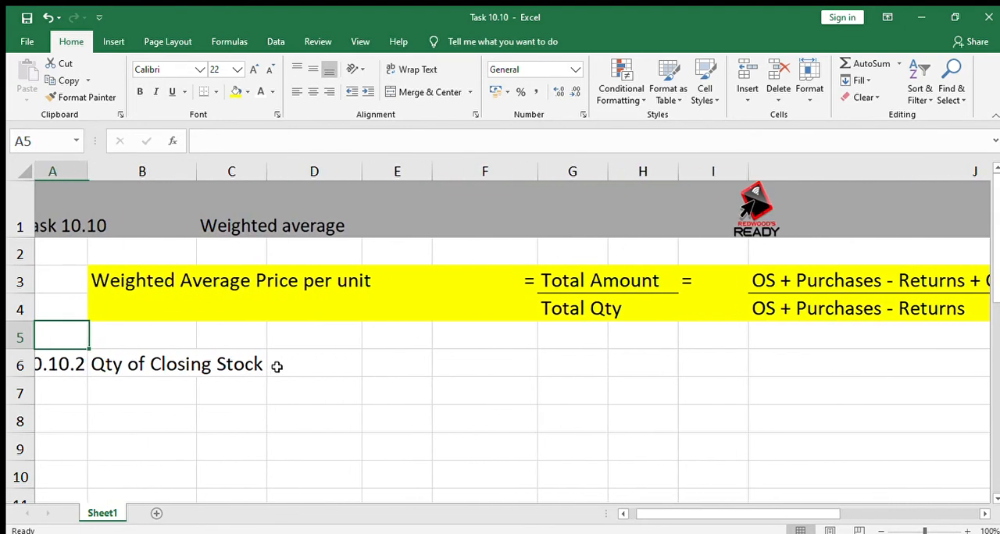
{"action": "key", "text": "Up"}
{"action": "key", "text": "Up"}
{"action": "key", "text": "Right"}
{"action": "key", "text": "Right"}
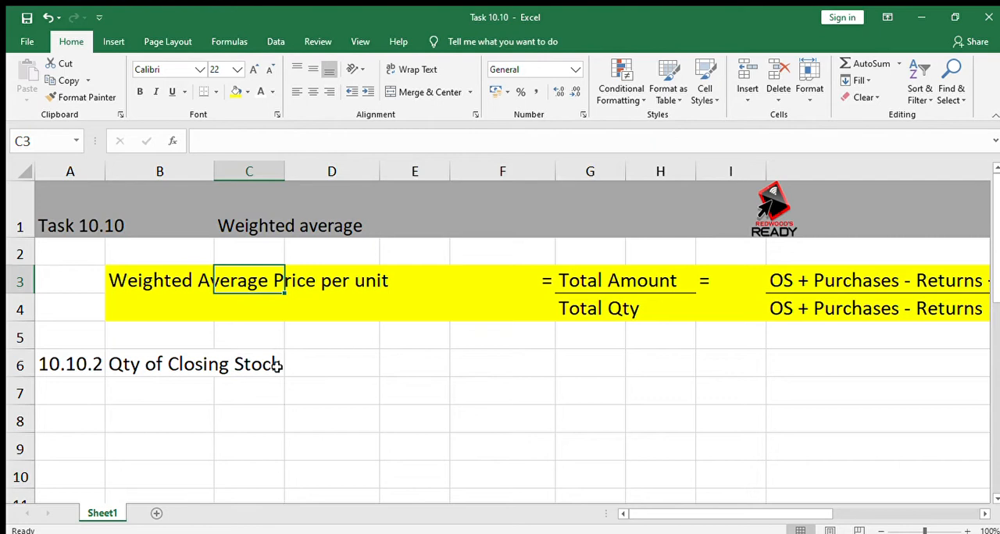
Step: Reveal the hidden OS label in C7 by setting its font colour to black
{"action": "key", "text": "Down"}
{"action": "key", "text": "Down"}
{"action": "key", "text": "Down"}
{"action": "key", "text": "Down"}
{"action": "key", "text": "Down"}
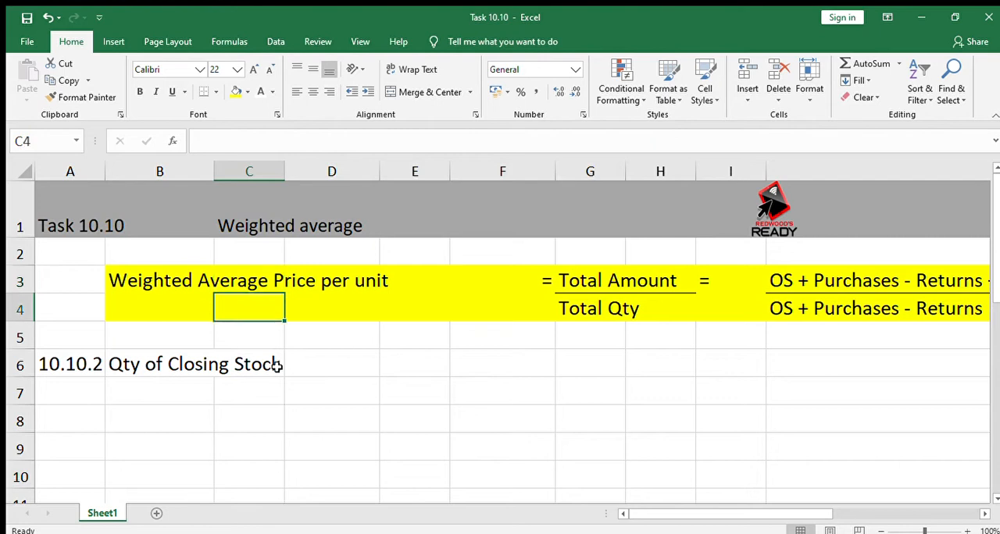
{"action": "key", "text": "Up"}
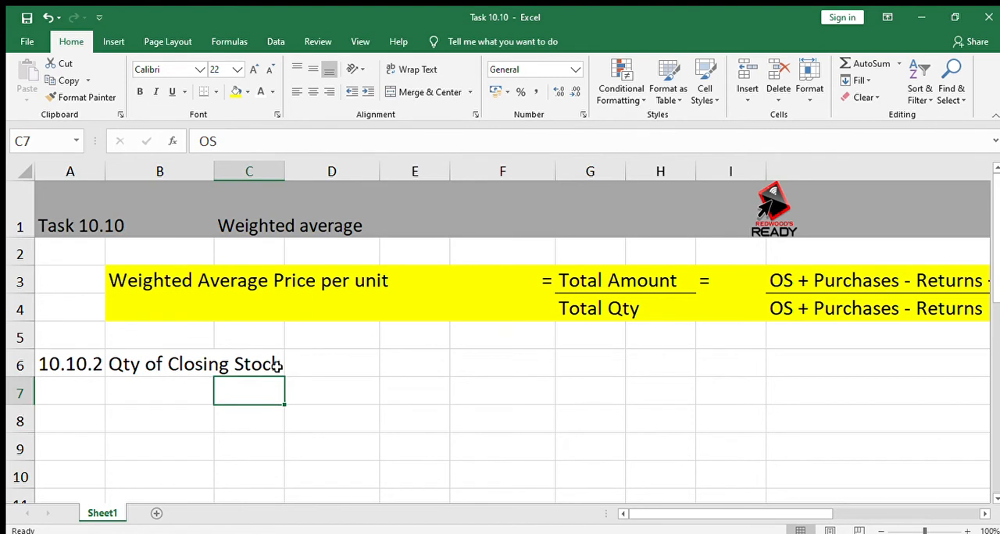
{"action": "left_click", "coordinate": [268, 95]}
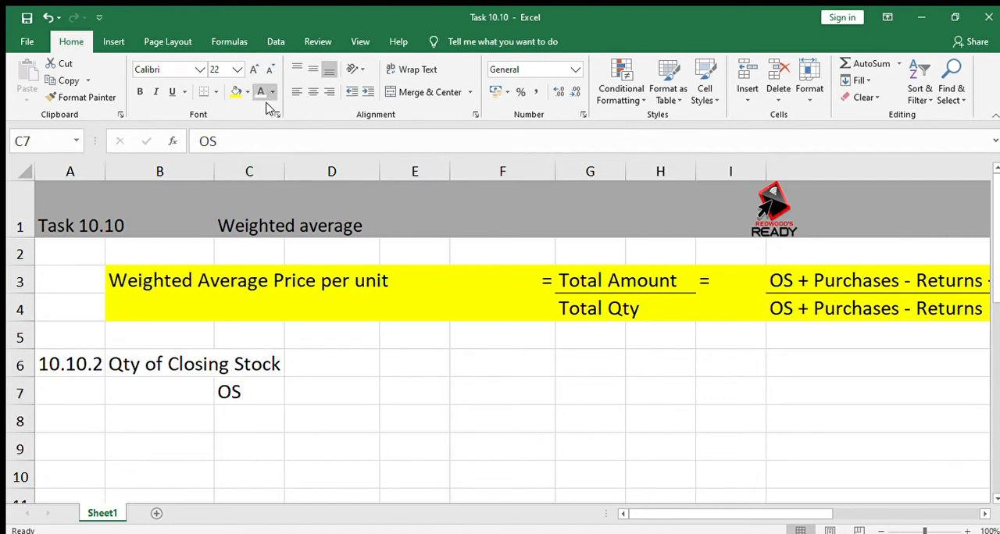
Step: Reveal the hidden Purch and -Sales labels in C8 and C9 with a black font colour
{"action": "key", "text": "Up"}
{"action": "key", "text": "Right"}
{"action": "key", "text": "Right"}
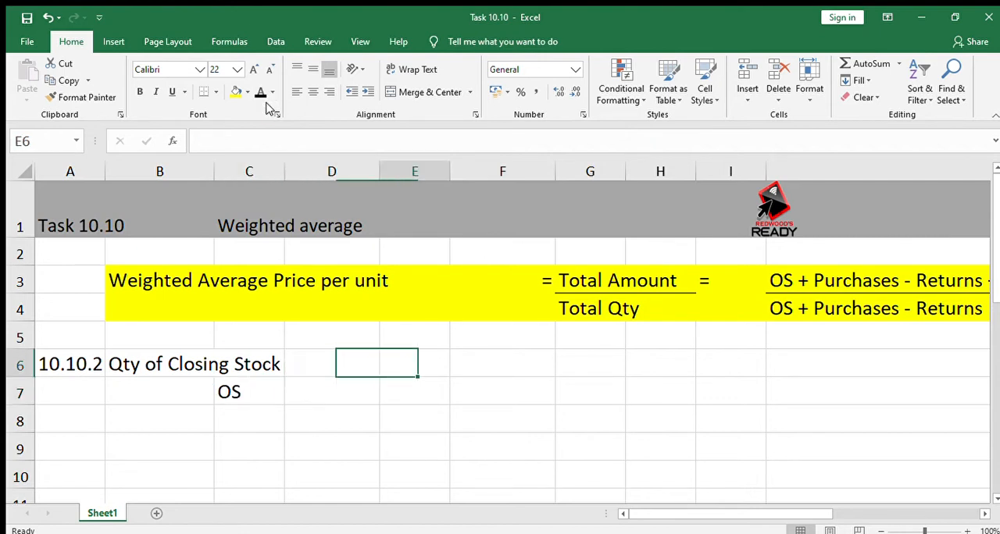
{"action": "key", "text": "Down"}
{"action": "key", "text": "Left"}
{"action": "key", "text": "Left"}
{"action": "key", "text": "Down"}
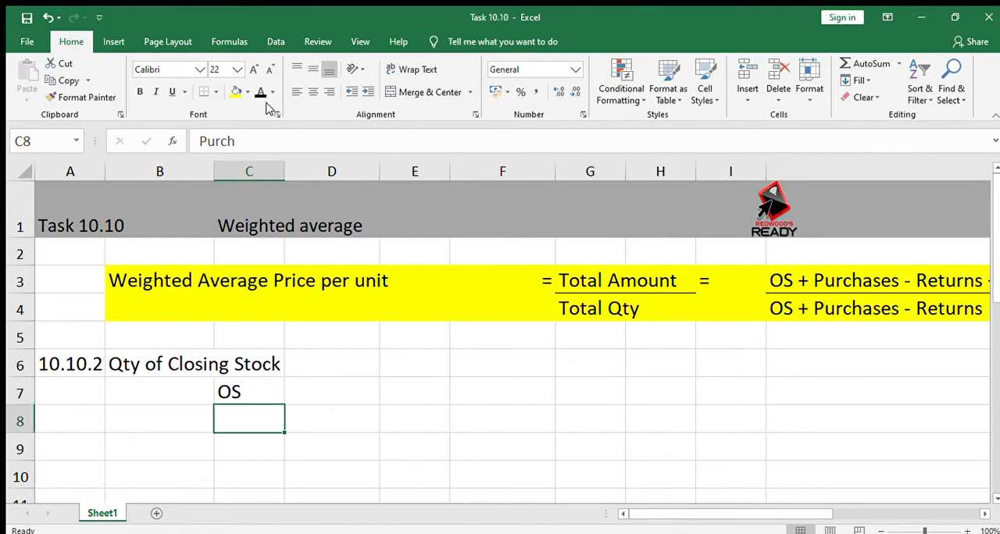
{"action": "left_click", "coordinate": [259, 92]}
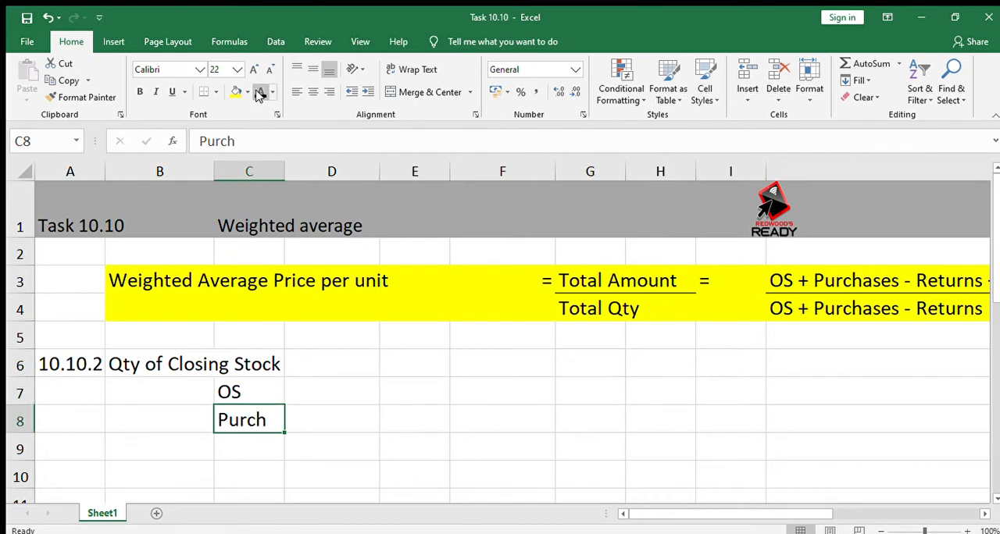
{"action": "key", "text": "Down"}
{"action": "left_click", "coordinate": [259, 93]}
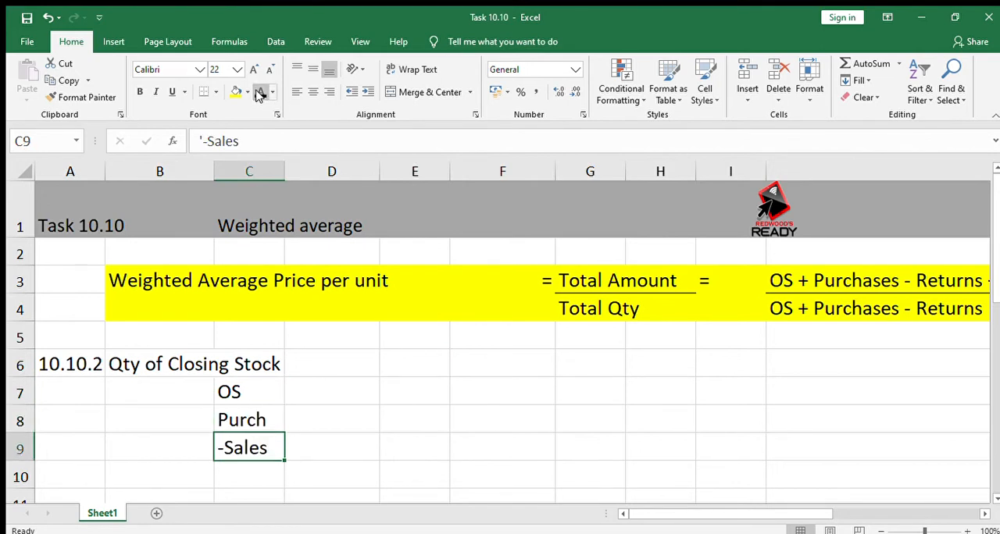
{"action": "key", "text": "Down"}
{"action": "key", "text": "Down"}
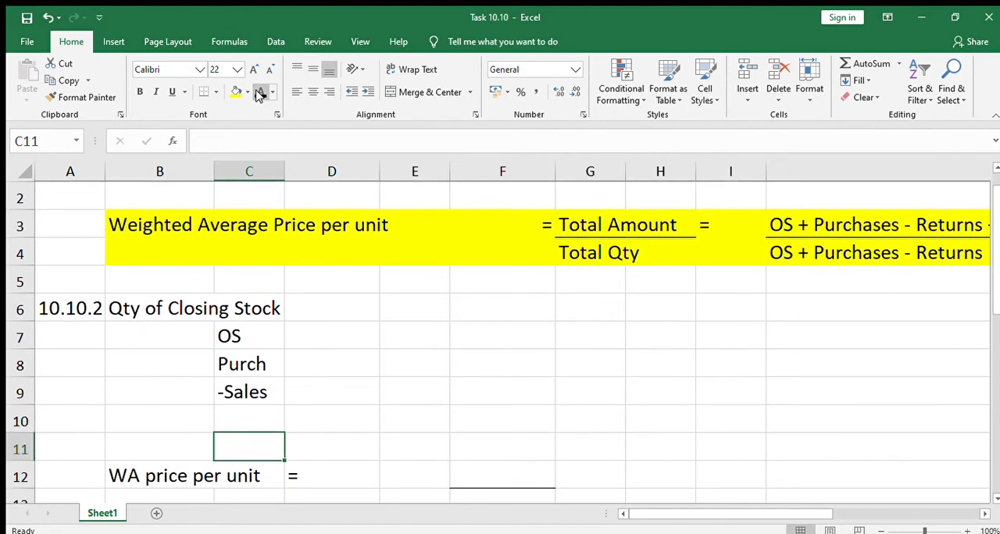
Step: Reveal the opening stock quantity 20 in D7 and the purchases quantity 130 in D8 with a black font colour
{"action": "key", "text": "Up"}
{"action": "key", "text": "Up"}
{"action": "key", "text": "Up"}
{"action": "key", "text": "Up"}
{"action": "key", "text": "Right"}
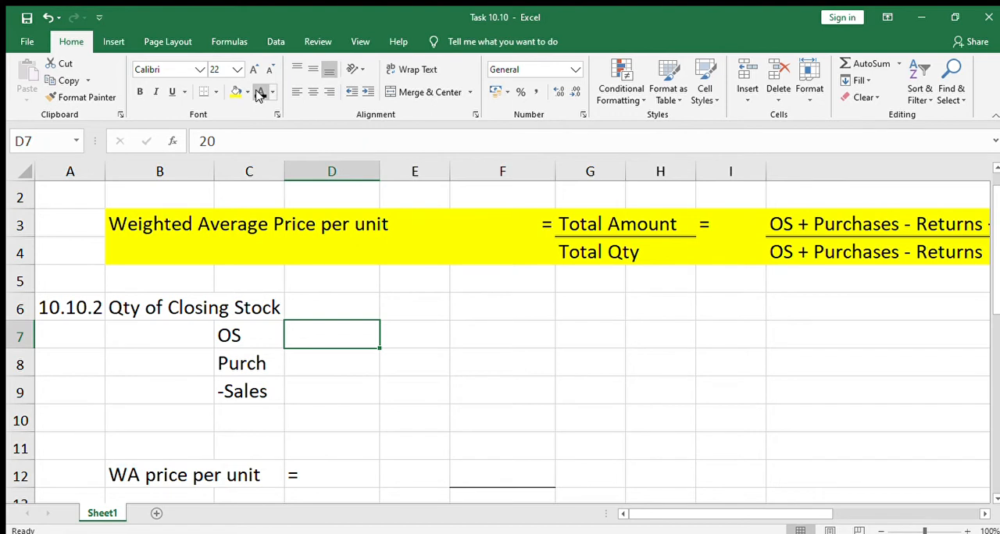
{"action": "left_click", "coordinate": [259, 93]}
{"action": "key", "text": "Down"}
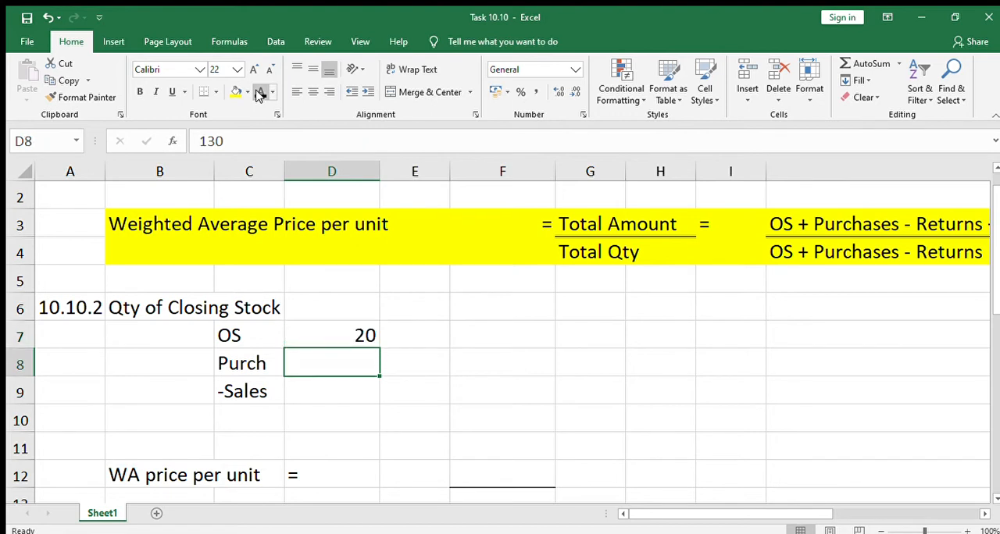
{"action": "key", "text": "Right"}
{"action": "key", "text": "Right"}
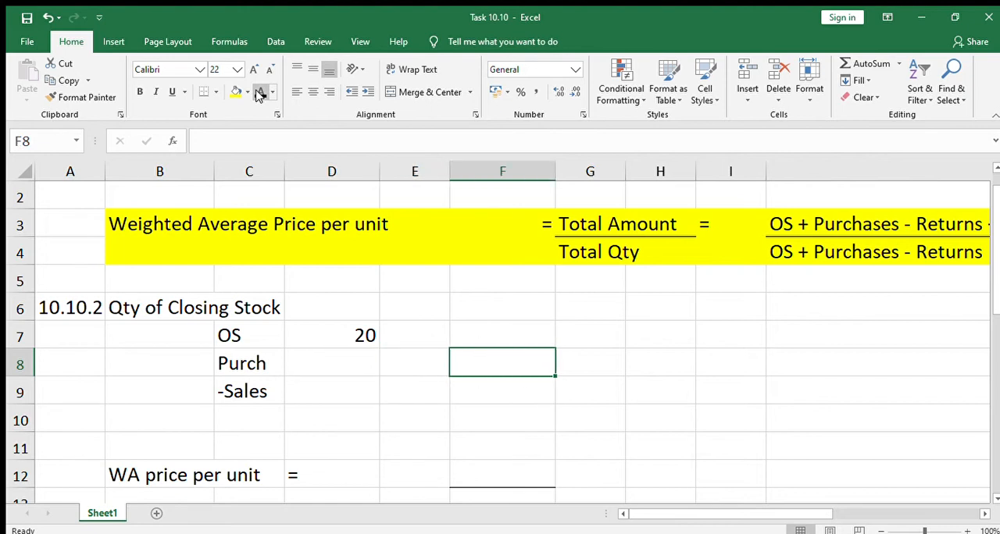
{"action": "key", "text": "Left"}
{"action": "key", "text": "Left"}
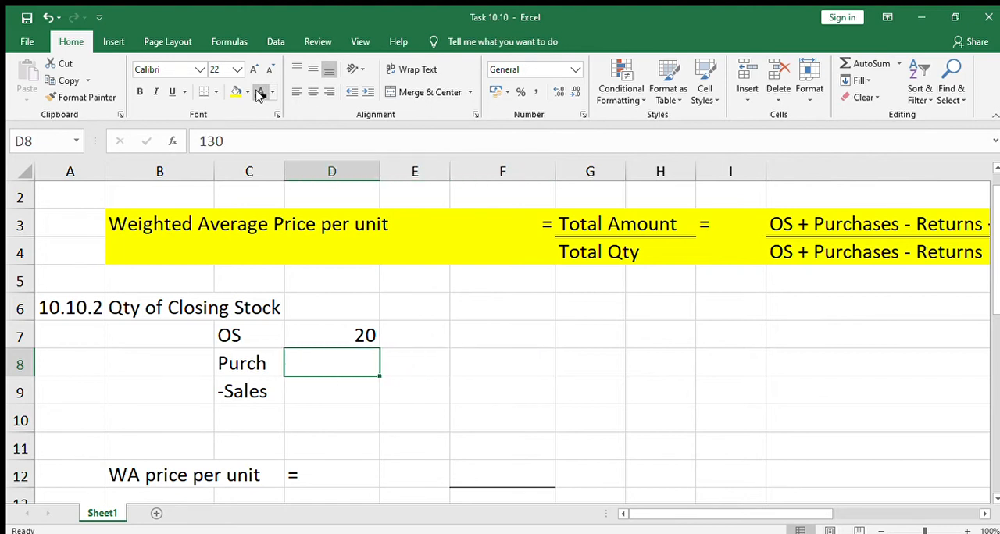
{"action": "left_click", "coordinate": [259, 92]}
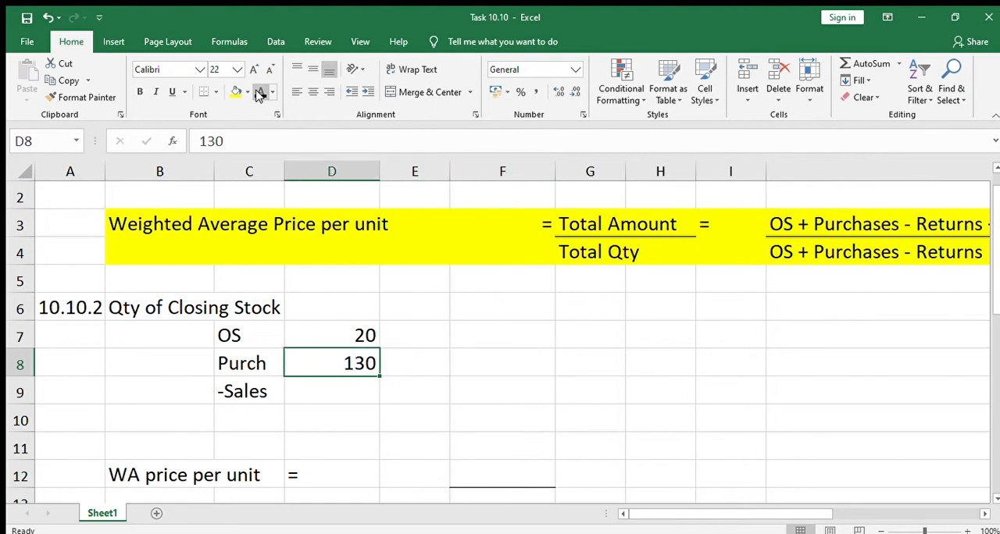
Step: Enter the purchases breakdown (60+40+30) in E8 and fit column E's width to its contents
{"action": "left_click", "coordinate": [469, 358]}
{"action": "left_click", "coordinate": [409, 359]}
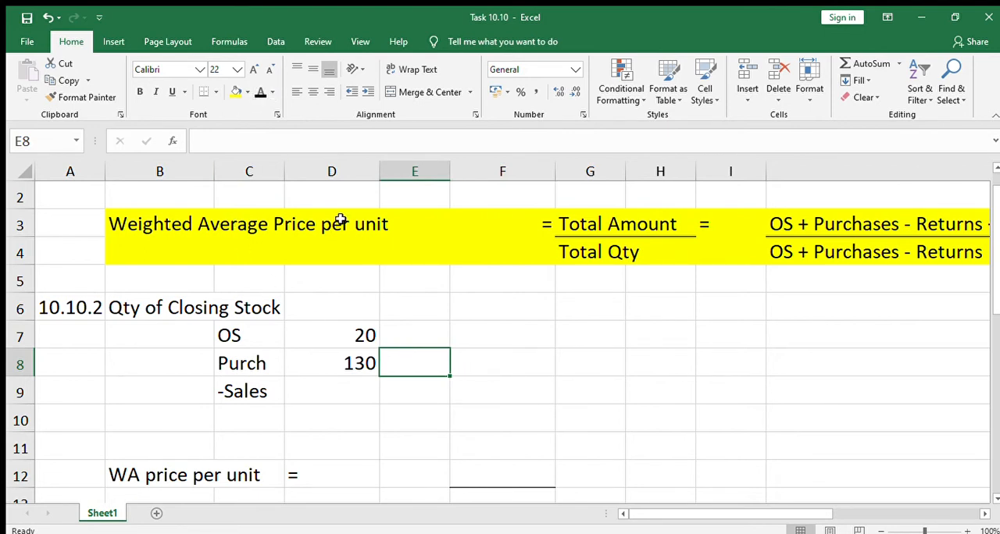
{"action": "type", "text": ")"}
{"action": "key", "text": "BackSpace"}
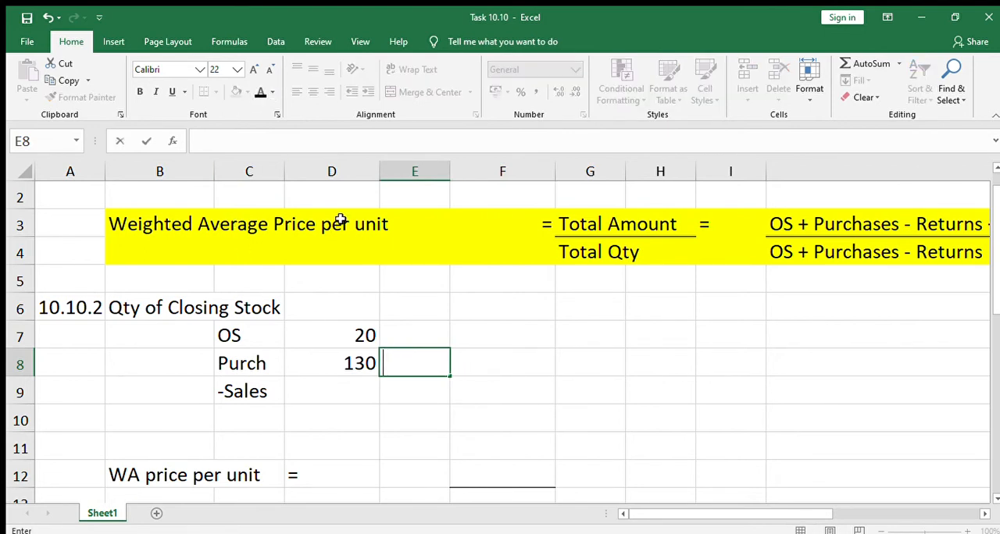
{"action": "type", "text": "(60"}
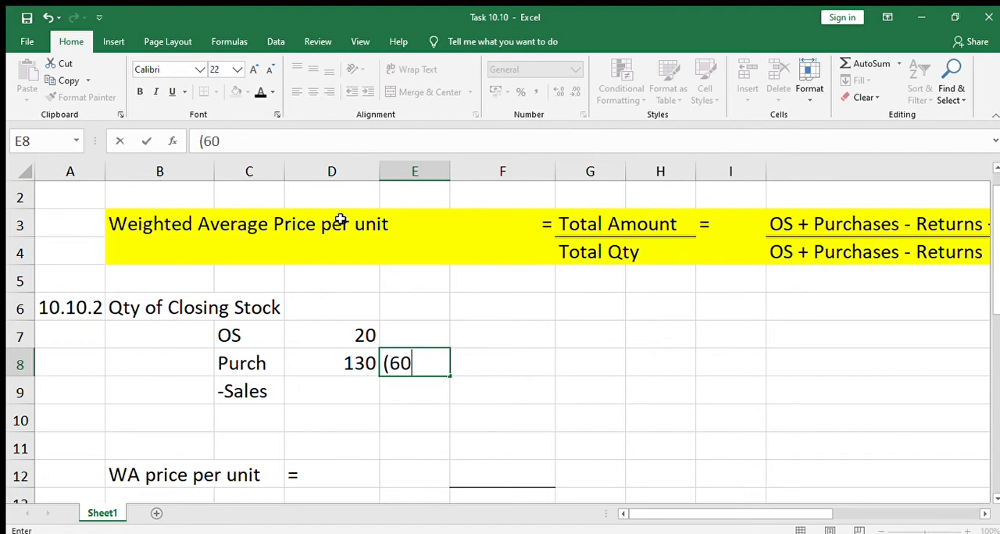
{"action": "type", "text": "+40"}
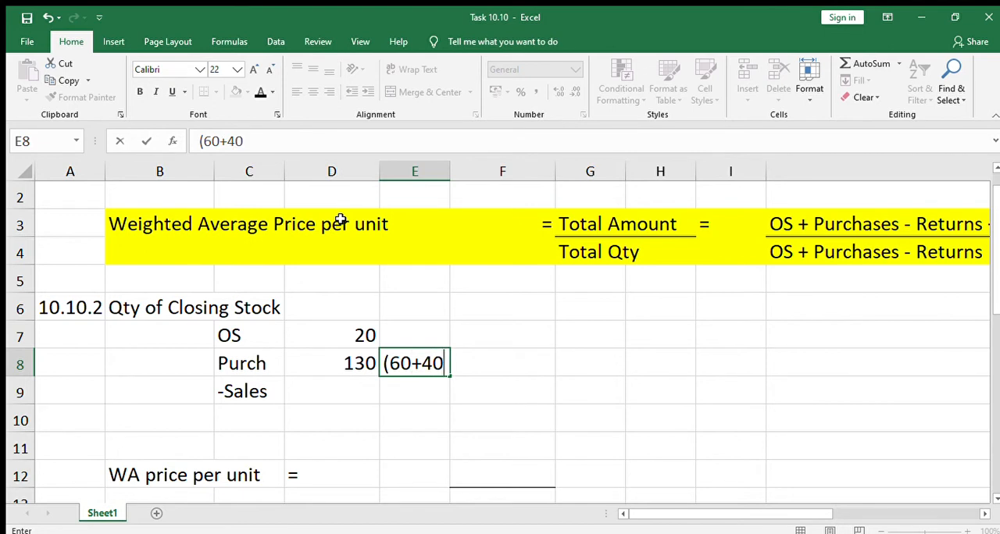
{"action": "type", "text": "+30"}
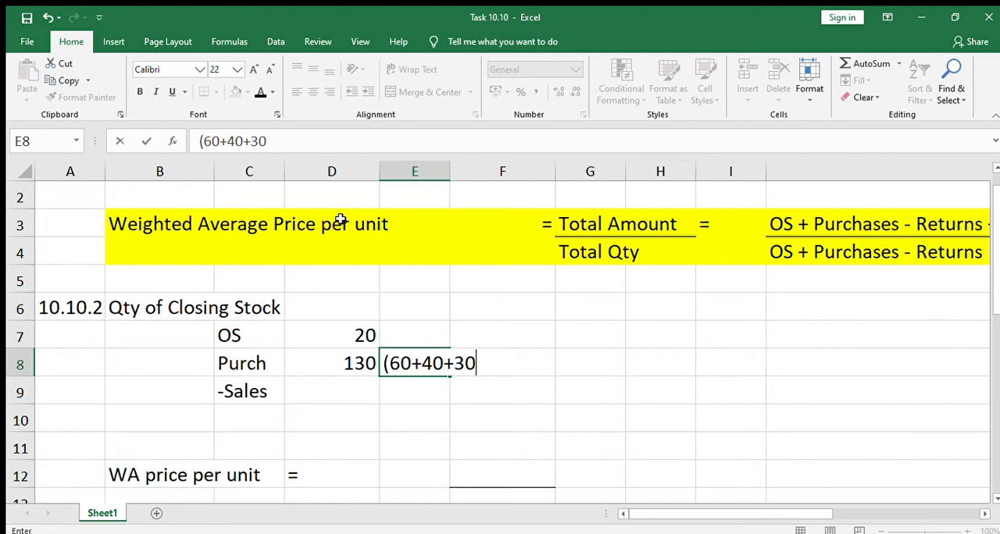
{"action": "type", "text": ")"}
{"action": "key", "text": "Return"}
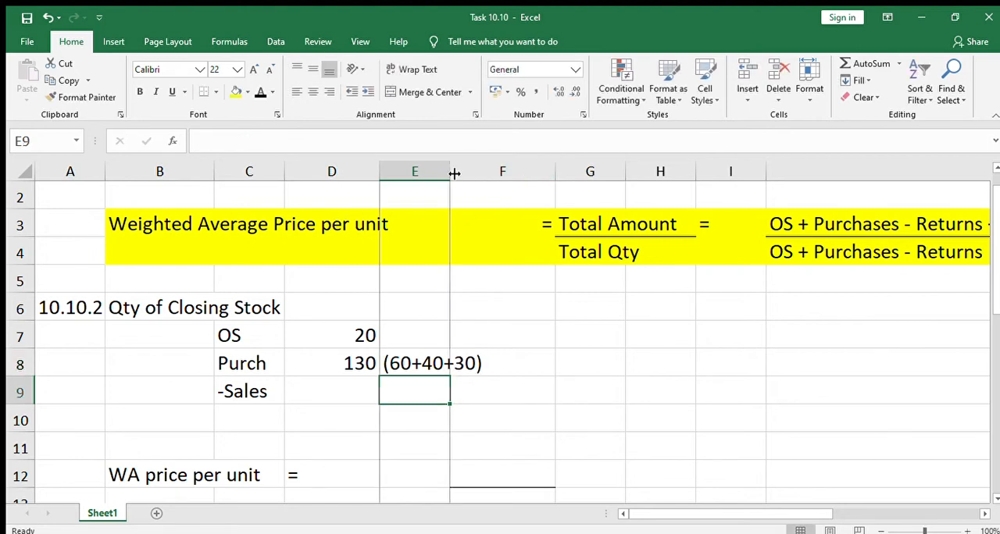
{"action": "double_click", "coordinate": [449, 171]}
Step: Reveal the sales quantity -90 in D9 and the closing stock total in D10 with a black font colour
{"action": "left_click", "coordinate": [355, 384]}
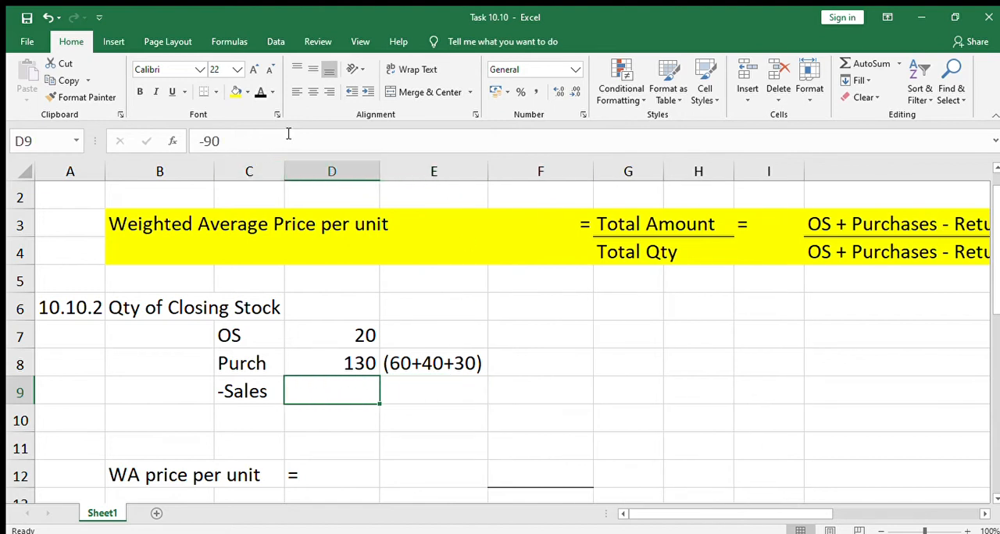
{"action": "left_click", "coordinate": [258, 93]}
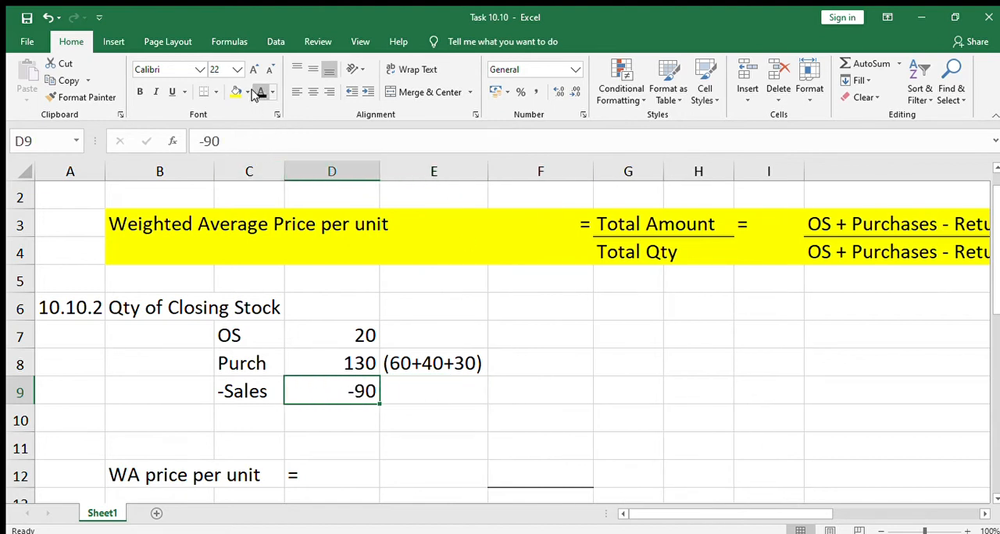
{"action": "left_click", "coordinate": [504, 399]}
{"action": "left_click", "coordinate": [331, 417]}
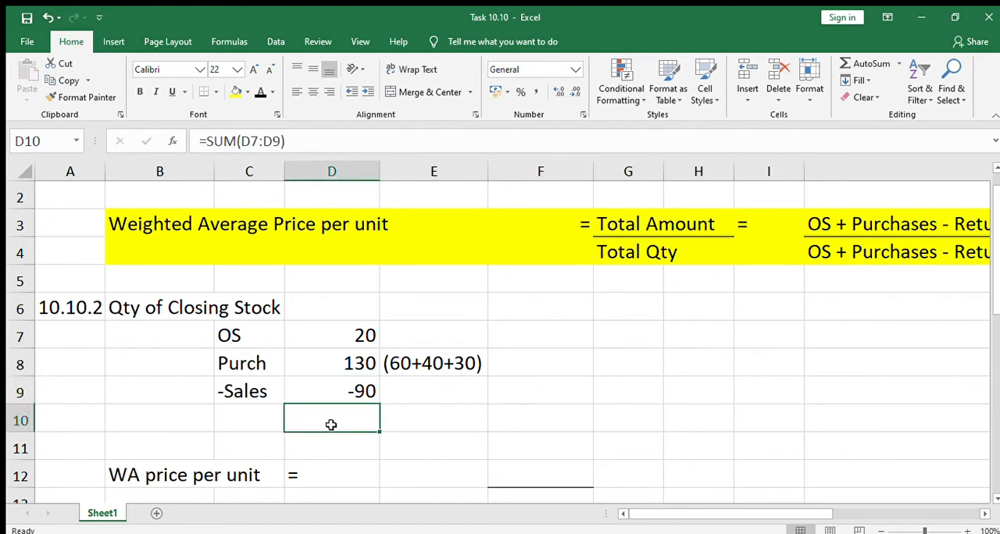
{"action": "left_click", "coordinate": [258, 94]}
{"action": "left_click", "coordinate": [469, 420]}
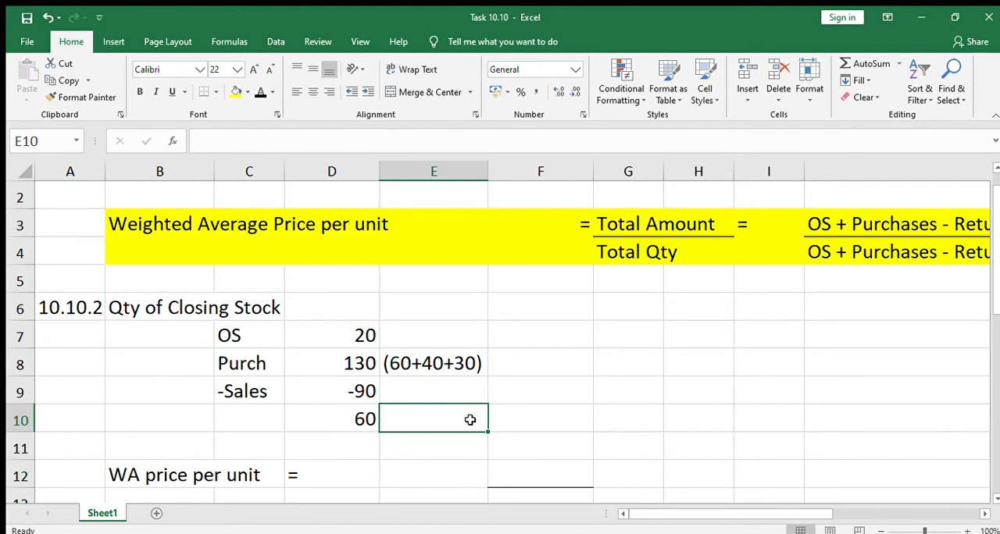
Step: Review the closing stock quantity calculation and the WA price per unit row below it
{"action": "key", "text": "Left"}
{"action": "key", "text": "Left"}
{"action": "key", "text": "Left"}
{"action": "key", "text": "Left"}
{"action": "key", "text": "Up"}
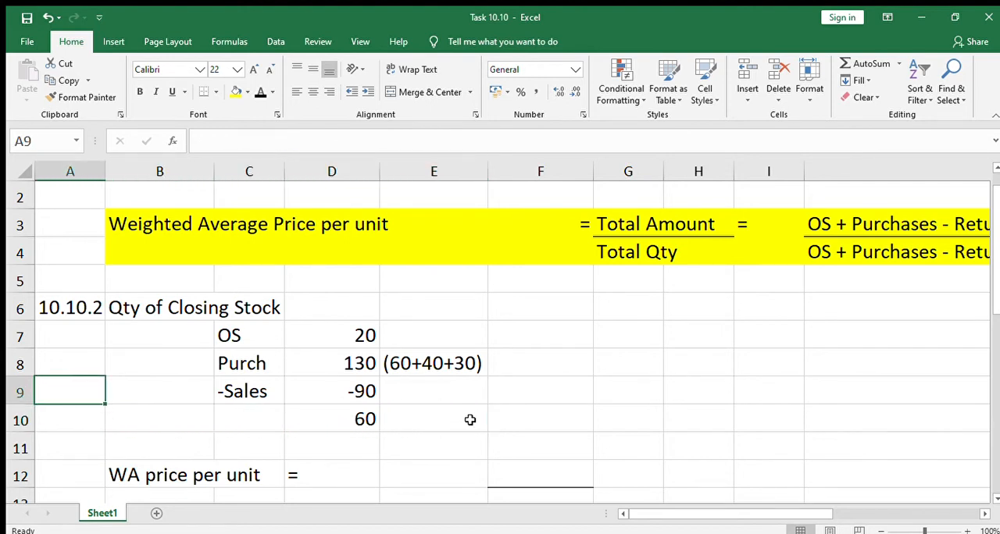
{"action": "key", "text": "Up"}
{"action": "key", "text": "Up"}
{"action": "key", "text": "Up"}
{"action": "key", "text": "Right"}
{"action": "key", "text": "Down"}
{"action": "key", "text": "Down"}
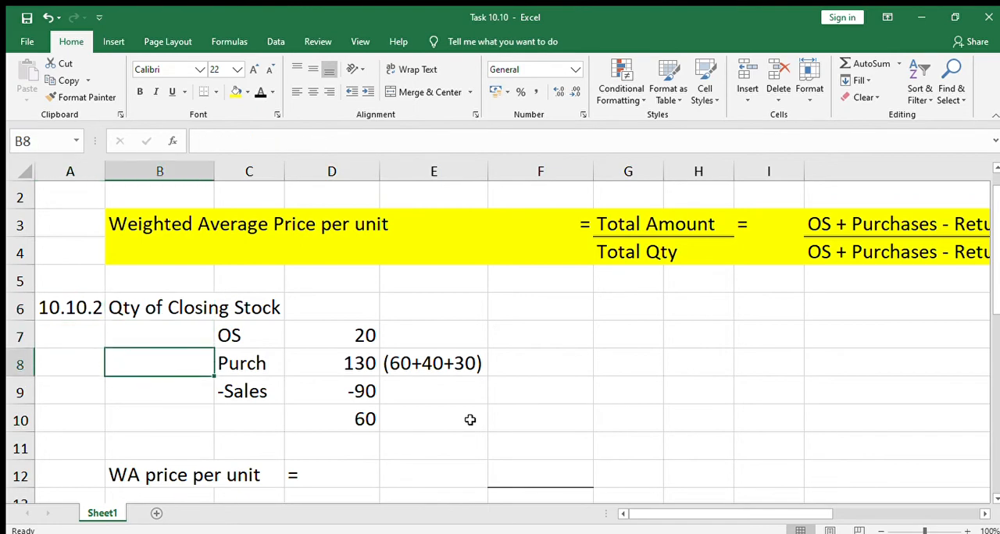
{"action": "key", "text": "Down"}
{"action": "key", "text": "Down"}
{"action": "key", "text": "Down"}
{"action": "key", "text": "Down"}
{"action": "key", "text": "Down"}
{"action": "key", "text": "Down"}
{"action": "key", "text": "Up"}
{"action": "key", "text": "Up"}
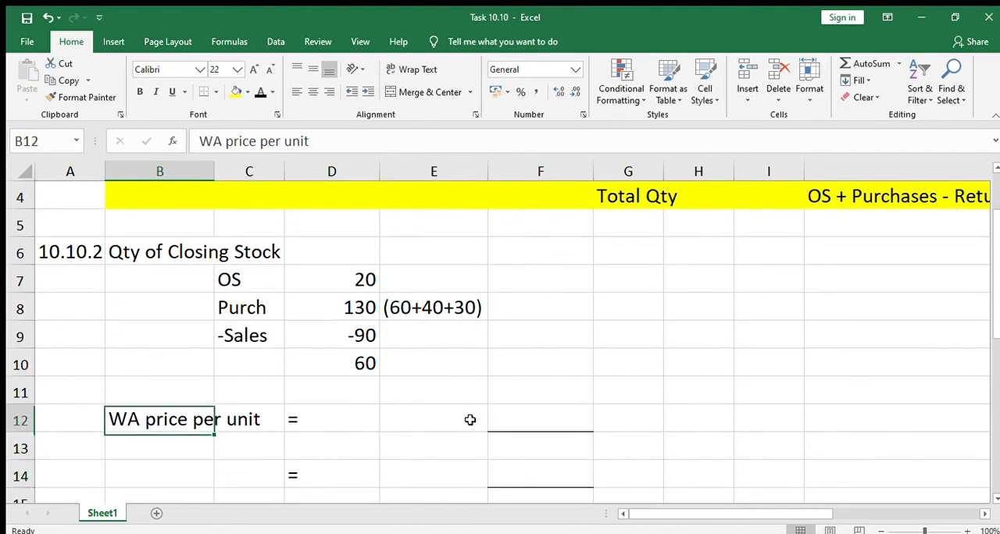
Step: Reveal the R label in E12 and the Qty label in E13 with a black font colour
{"action": "key", "text": "Up"}
{"action": "key", "text": "Right"}
{"action": "key", "text": "Right"}
{"action": "key", "text": "Down"}
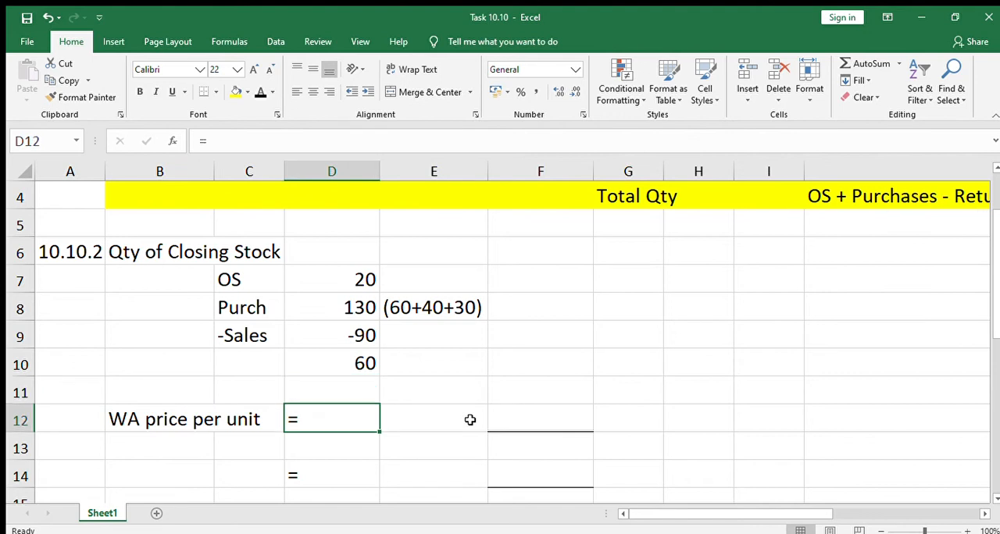
{"action": "key", "text": "Right"}
{"action": "key", "text": "Right"}
{"action": "key", "text": "Left"}
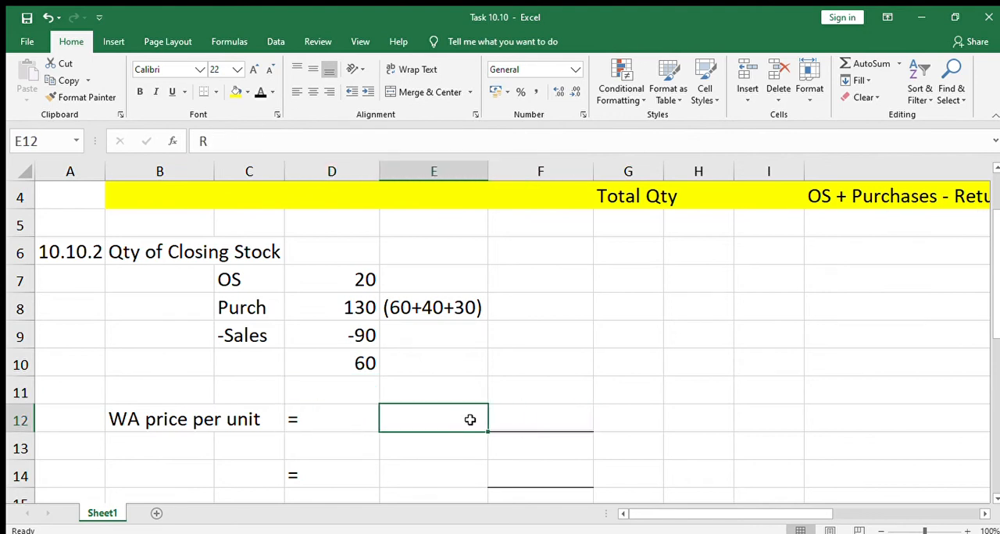
{"action": "left_click", "coordinate": [259, 92]}
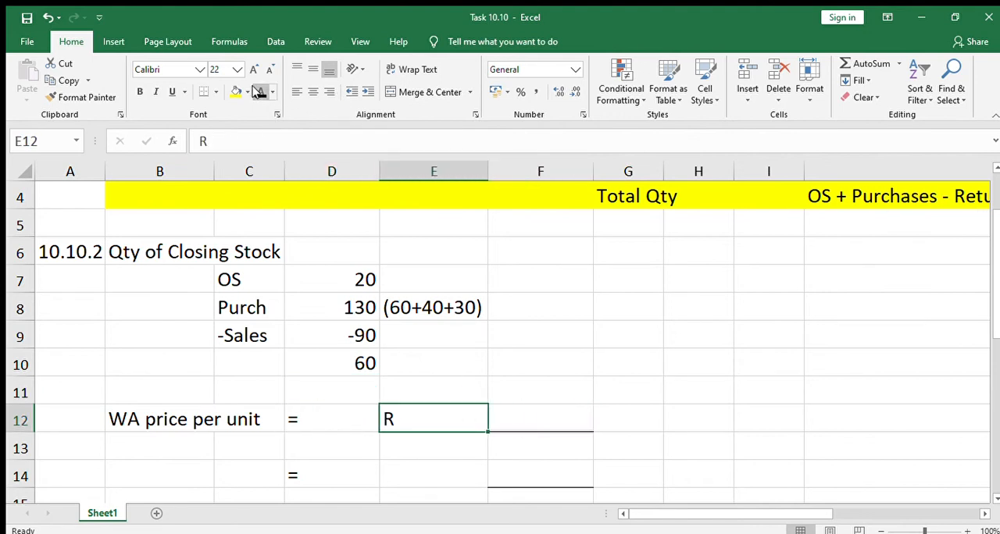
{"action": "key", "text": "Down"}
{"action": "left_click", "coordinate": [259, 92]}
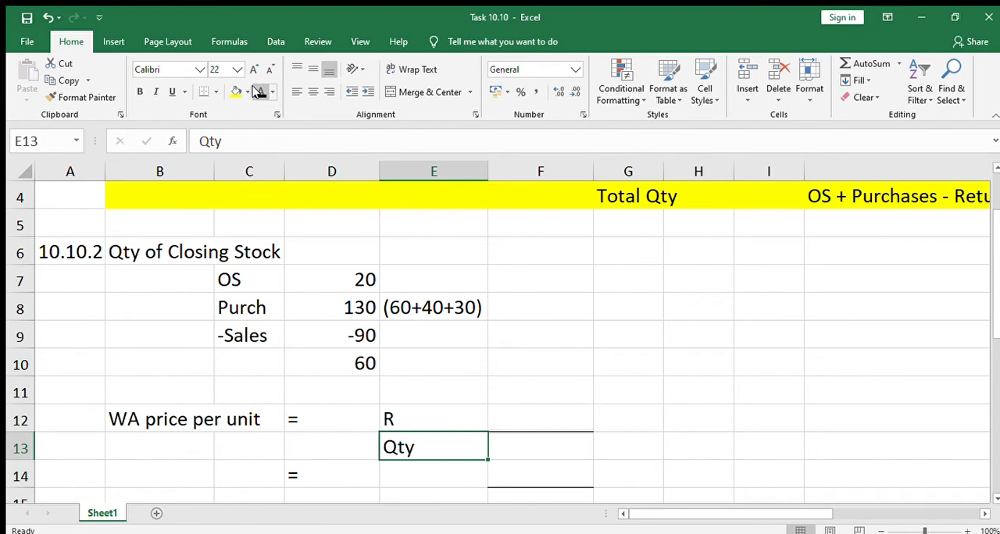
Step: Examine the hidden amount and quantity entries beside the R and Qty labels in F12 and F13
{"action": "key", "text": "Up"}
{"action": "key", "text": "Right"}
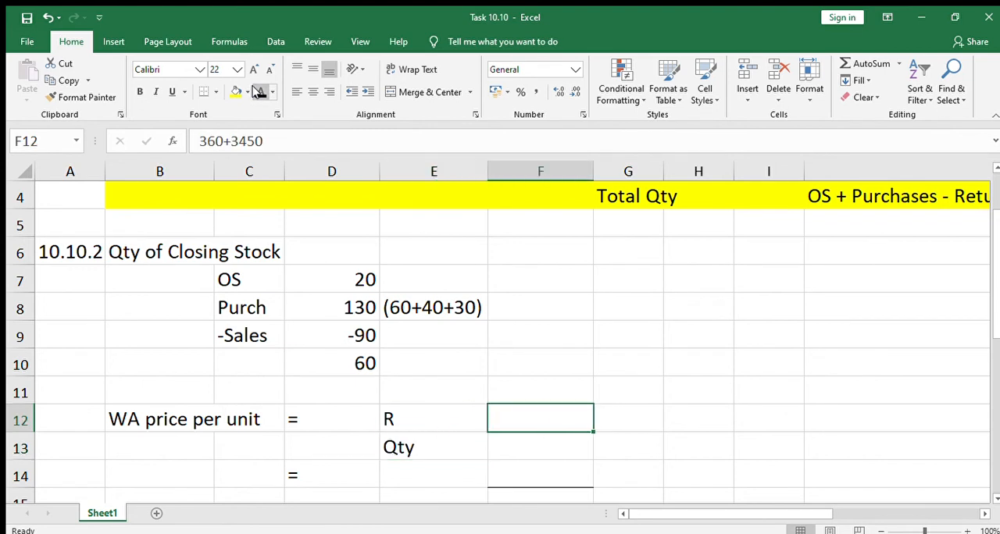
{"action": "key", "text": "Right"}
{"action": "key", "text": "Left"}
{"action": "key", "text": "Down"}
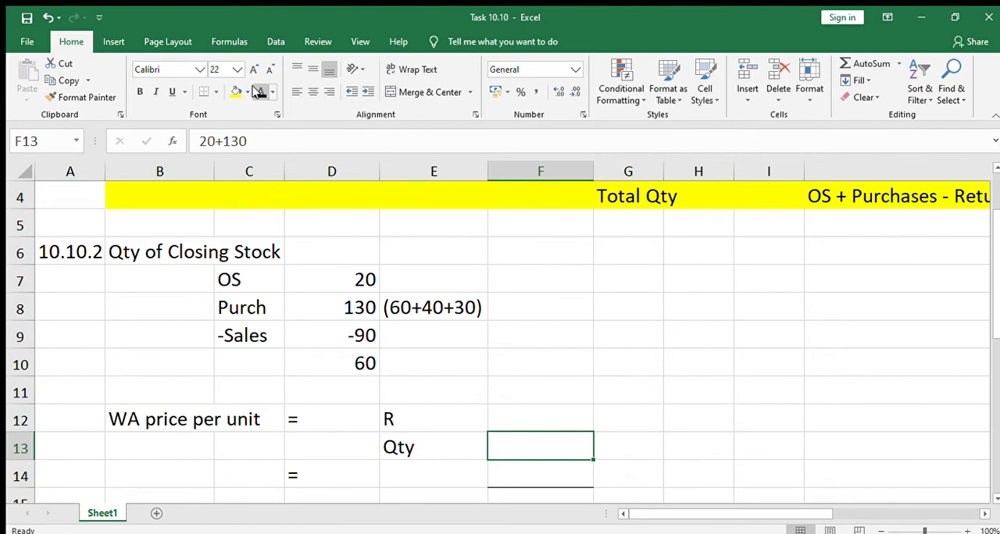
{"action": "key", "text": "Up"}
{"action": "key", "text": "Right"}
{"action": "key", "text": "Right"}
{"action": "key", "text": "Right"}
{"action": "key", "text": "Right"}
{"action": "key", "text": "Right"}
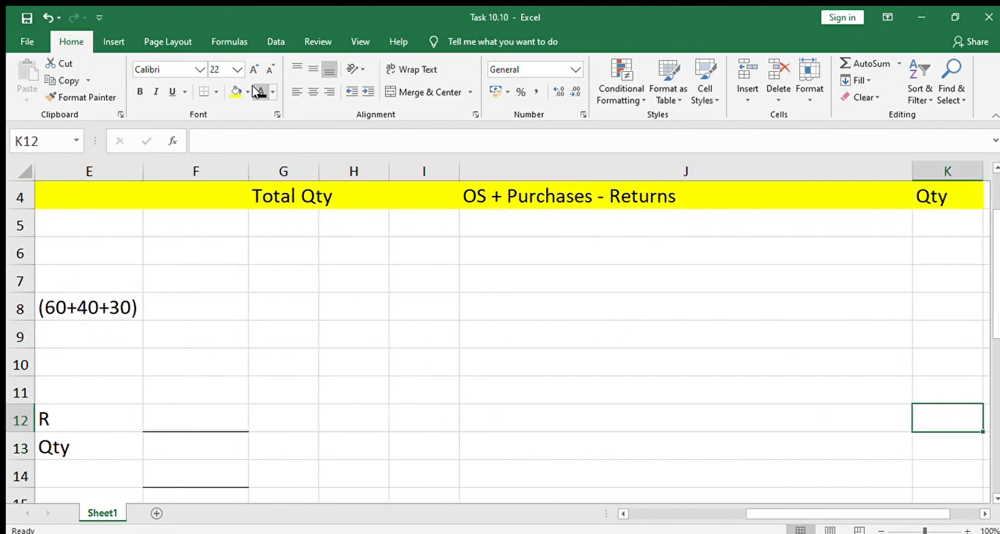
Step: Examine the hidden opening stock working in row 7, checking the cells from D7 across to I7
{"action": "key", "text": "Left"}
{"action": "key", "text": "Left"}
{"action": "key", "text": "Up"}
{"action": "key", "text": "Up"}
{"action": "key", "text": "Up"}
{"action": "key", "text": "Up"}
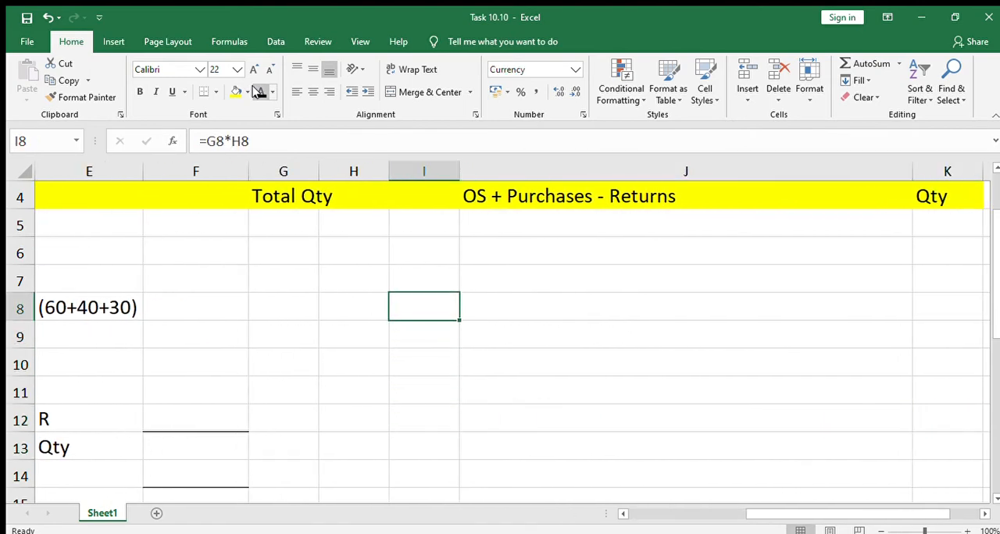
{"action": "key", "text": "Up"}
{"action": "key", "text": "Left"}
{"action": "key", "text": "Left"}
{"action": "key", "text": "Left"}
{"action": "key", "text": "Left"}
{"action": "key", "text": "Left"}
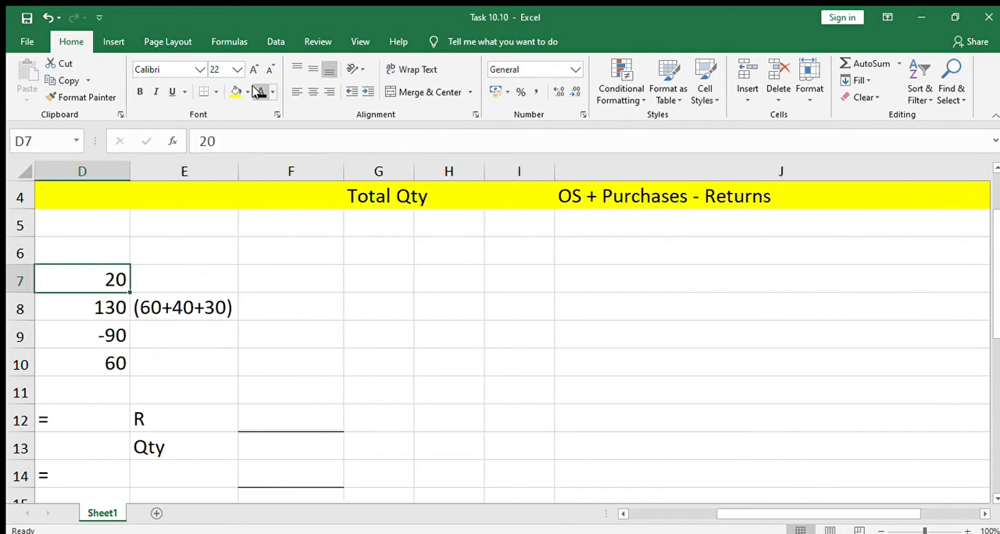
{"action": "key", "text": "Left"}
{"action": "key", "text": "Right"}
{"action": "key", "text": "Right"}
{"action": "key", "text": "Right"}
{"action": "key", "text": "Right"}
{"action": "key", "text": "Right"}
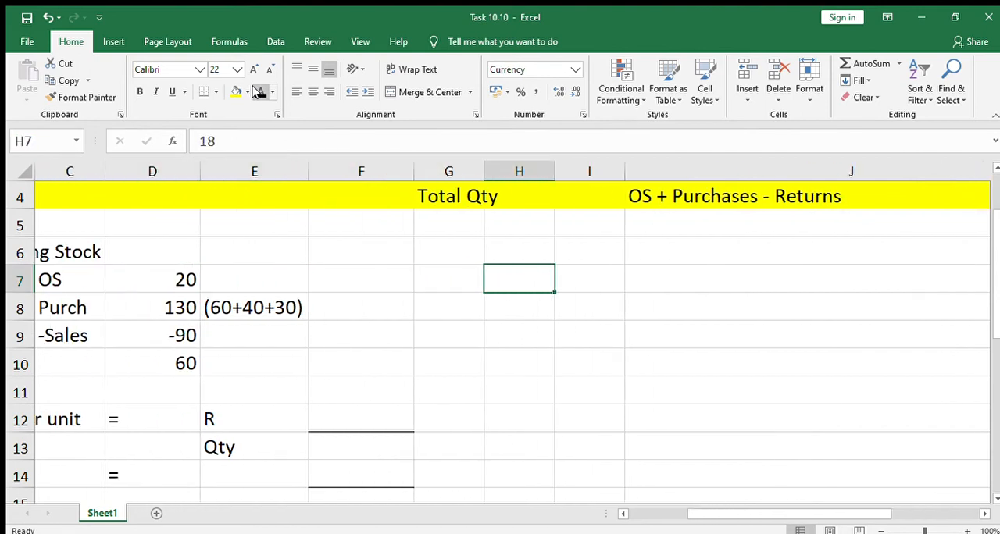
{"action": "key", "text": "Right"}
{"action": "key", "text": "Right"}
{"action": "key", "text": "Left"}
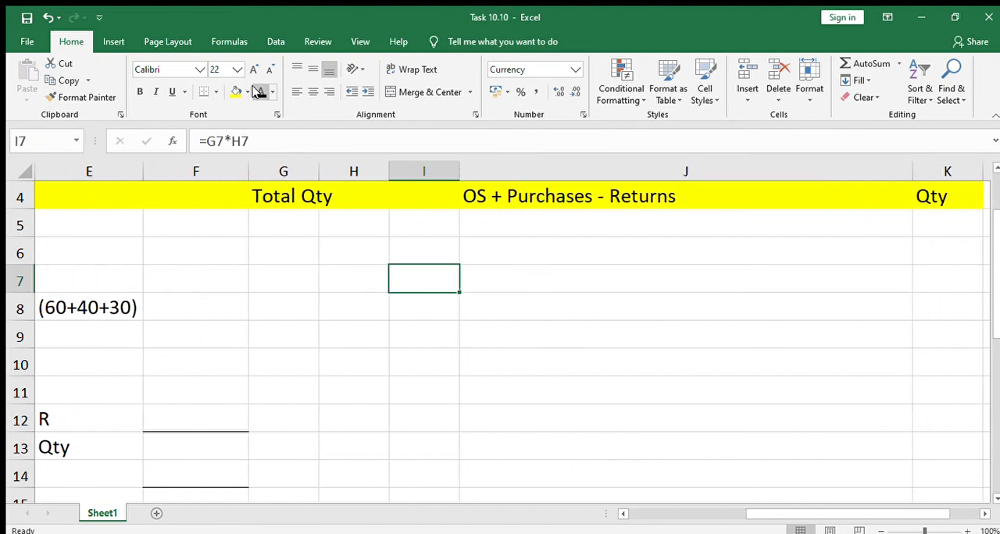
Step: Reveal the opening stock amount in I7, quantity in G7 and unit price in H7 with a black font colour
{"action": "key", "text": "Right"}
{"action": "key", "text": "Left"}
{"action": "left_click", "coordinate": [253, 88]}
{"action": "key", "text": "Left"}
{"action": "key", "text": "Left"}
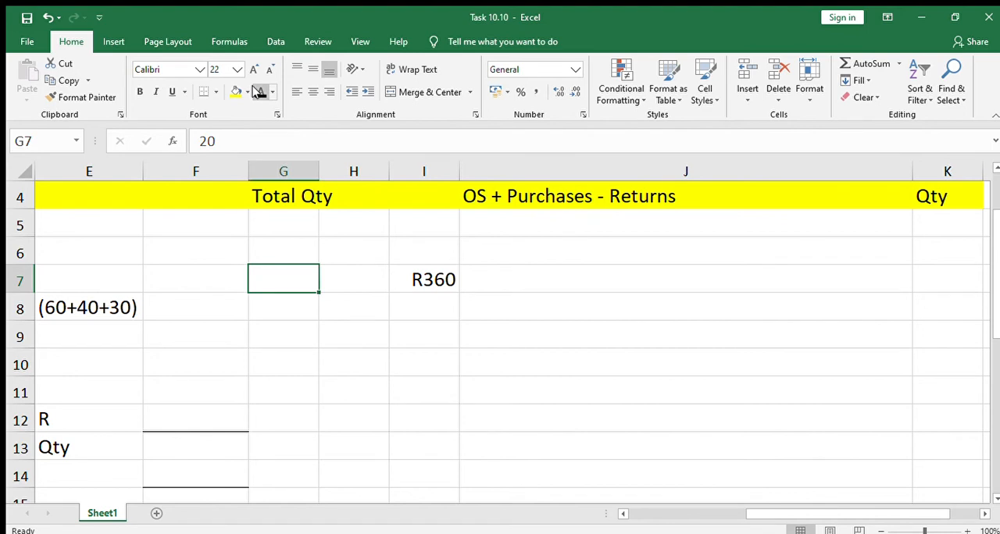
{"action": "left_click", "coordinate": [255, 89]}
{"action": "key", "text": "Right"}
{"action": "left_click", "coordinate": [258, 91]}
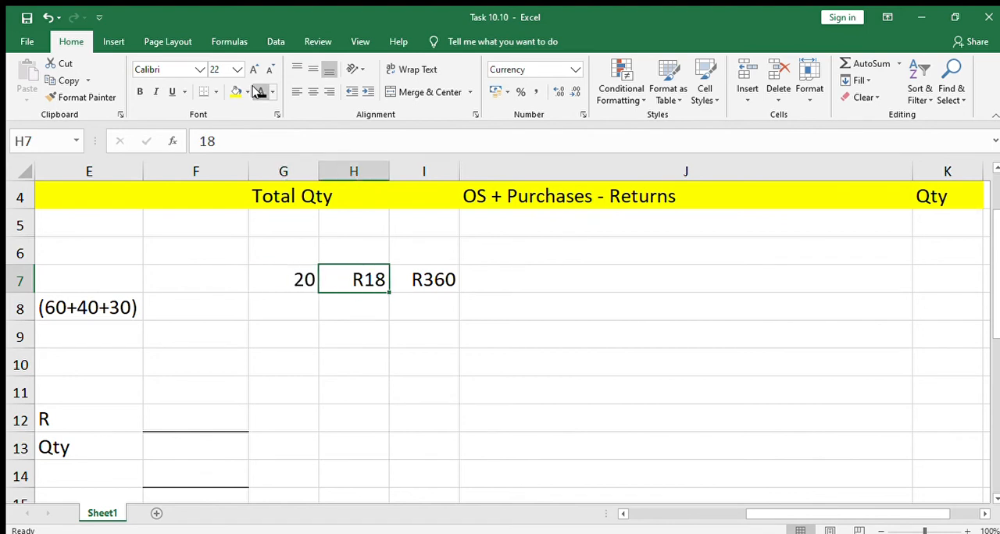
Step: Reveal the first purchase's quantity, unit price and amount in G8:I8 with a black font colour
{"action": "key", "text": "Right"}
{"action": "key", "text": "Down"}
{"action": "key", "text": "Left"}
{"action": "key", "text": "Left"}
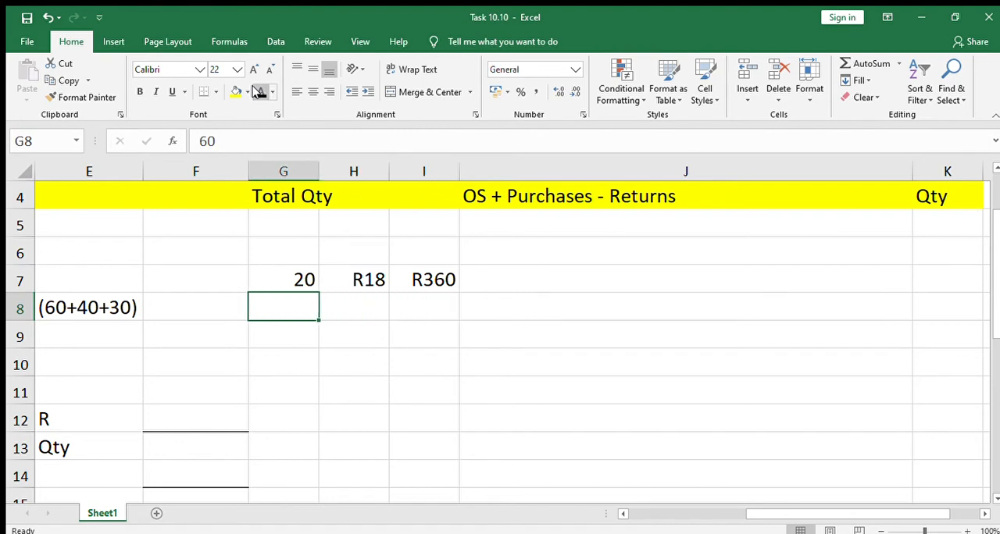
{"action": "left_click", "coordinate": [259, 91]}
{"action": "key", "text": "Right"}
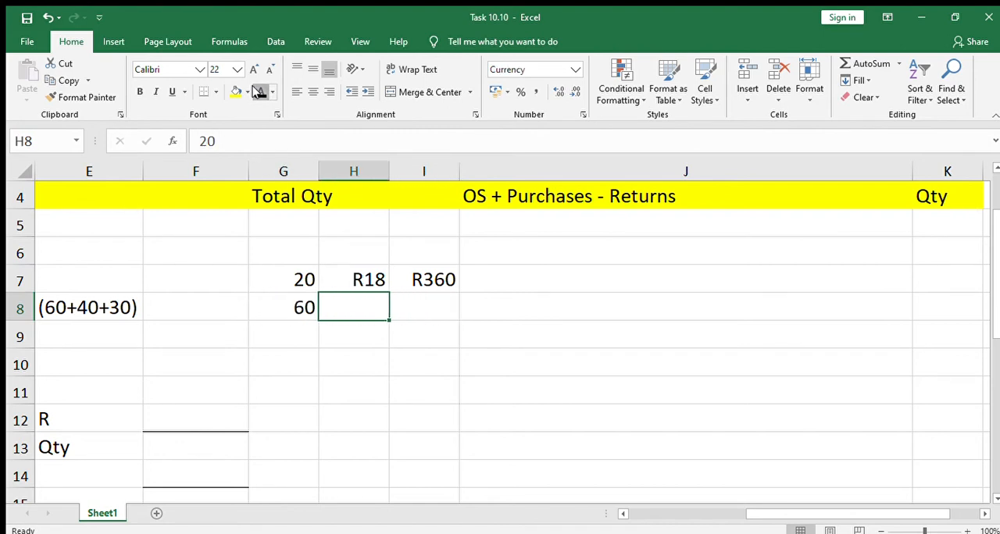
{"action": "left_click", "coordinate": [258, 92]}
{"action": "key", "text": "Right"}
{"action": "left_click", "coordinate": [258, 91]}
Step: Reveal the second purchase's quantity, unit price and amount in G9:I9 with a black font colour
{"action": "key", "text": "Down"}
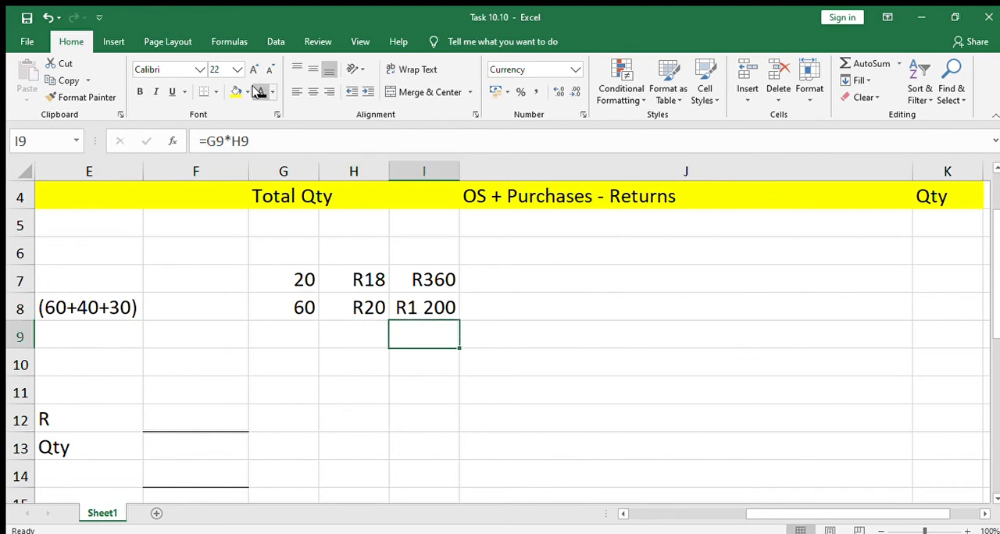
{"action": "key", "text": "Left"}
{"action": "key", "text": "Left"}
{"action": "left_click", "coordinate": [258, 92]}
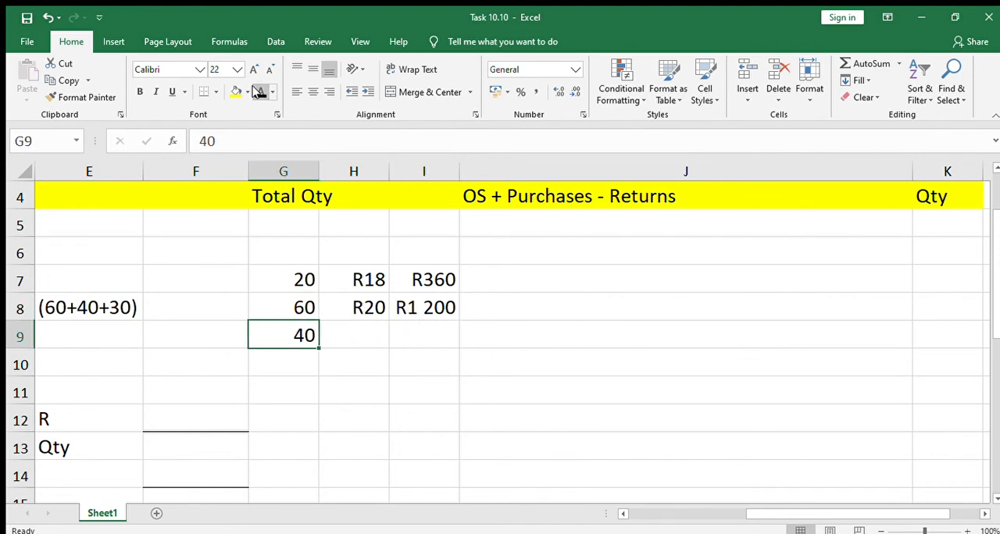
{"action": "key", "text": "Right"}
{"action": "left_click", "coordinate": [258, 91]}
{"action": "key", "text": "Right"}
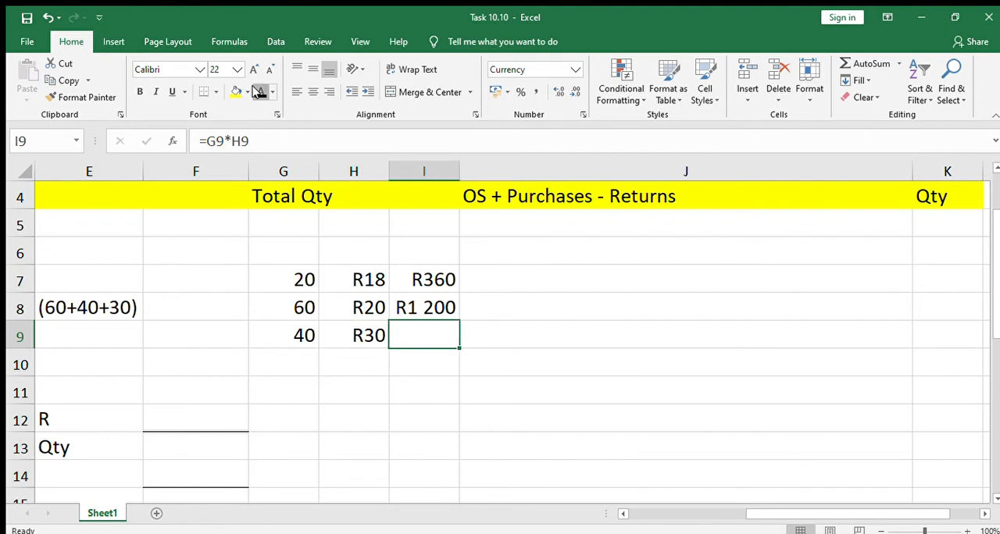
{"action": "left_click", "coordinate": [258, 91]}
Step: Reveal the third purchase's figures in G10:I10 and the purchases total in I11 with a black font colour
{"action": "key", "text": "Down"}
{"action": "key", "text": "Left"}
{"action": "key", "text": "Left"}
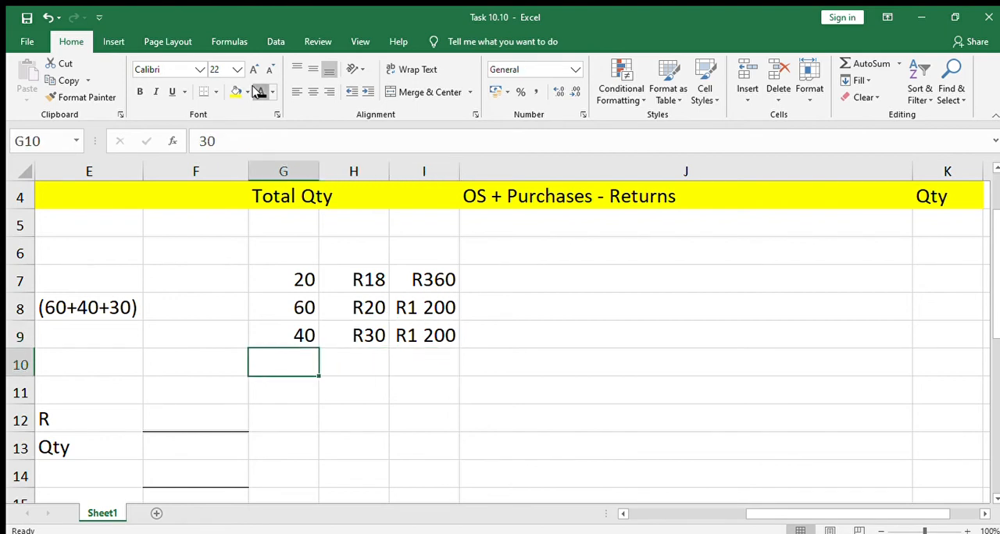
{"action": "left_click", "coordinate": [258, 91]}
{"action": "key", "text": "Up"}
{"action": "key", "text": "Down"}
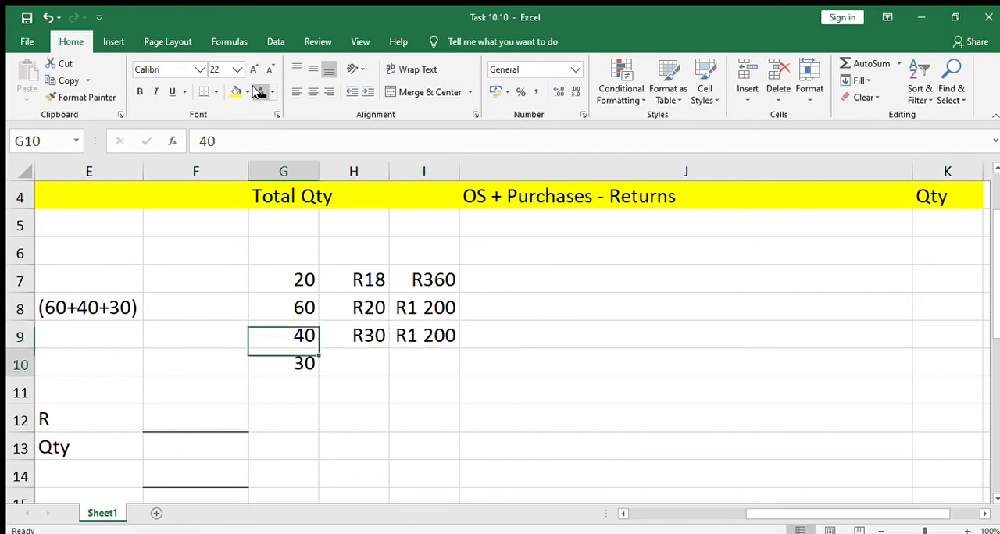
{"action": "key", "text": "Right"}
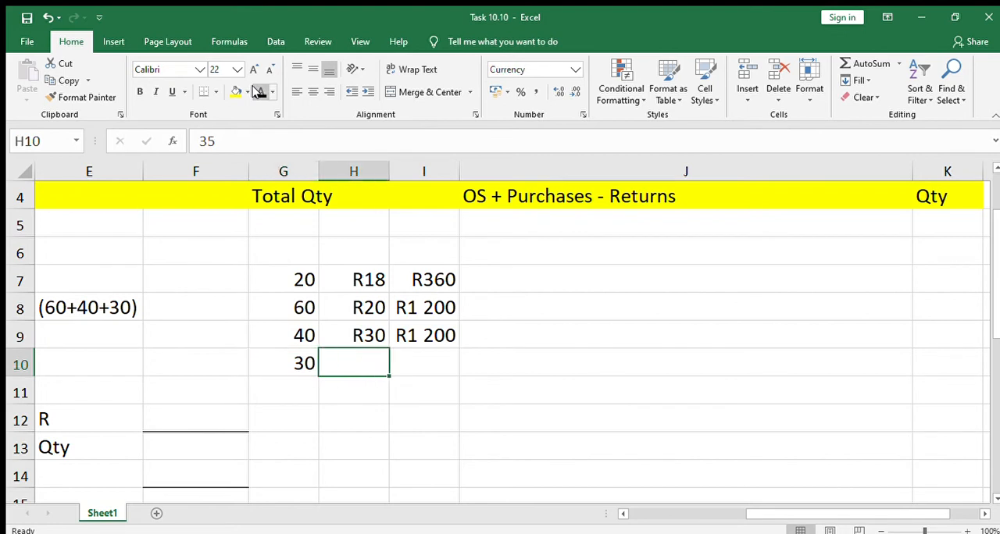
{"action": "left_click", "coordinate": [258, 92]}
{"action": "key", "text": "Right"}
{"action": "left_click", "coordinate": [258, 91]}
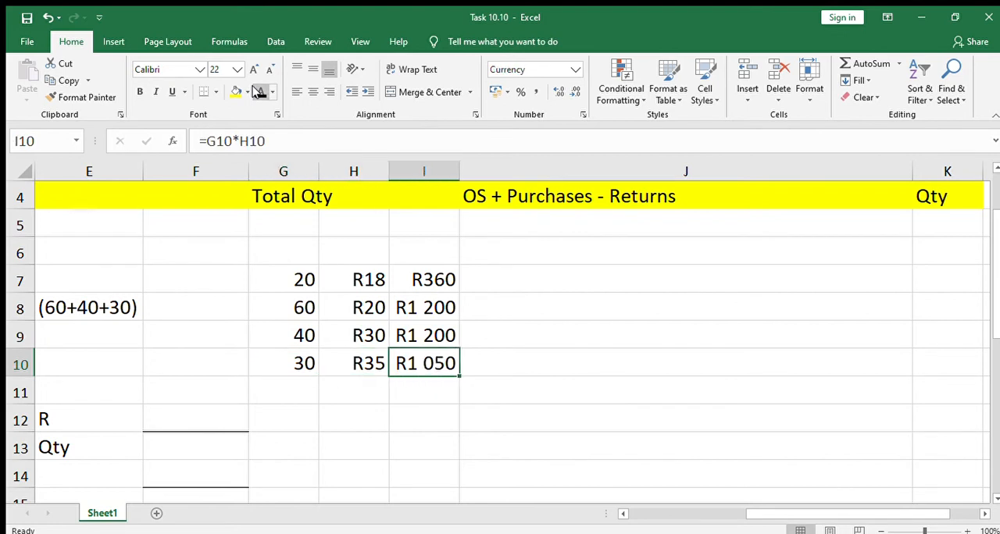
{"action": "key", "text": "Down"}
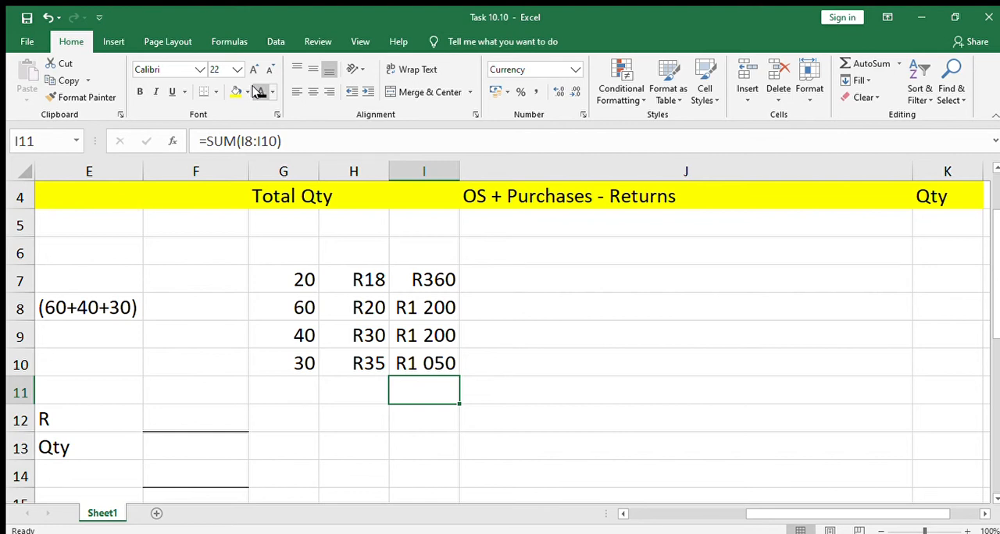
{"action": "left_click", "coordinate": [258, 91]}
Step: Review the stock and purchases workings, and the WA price per unit row up to the R label in E12
{"action": "left_click", "coordinate": [536, 370]}
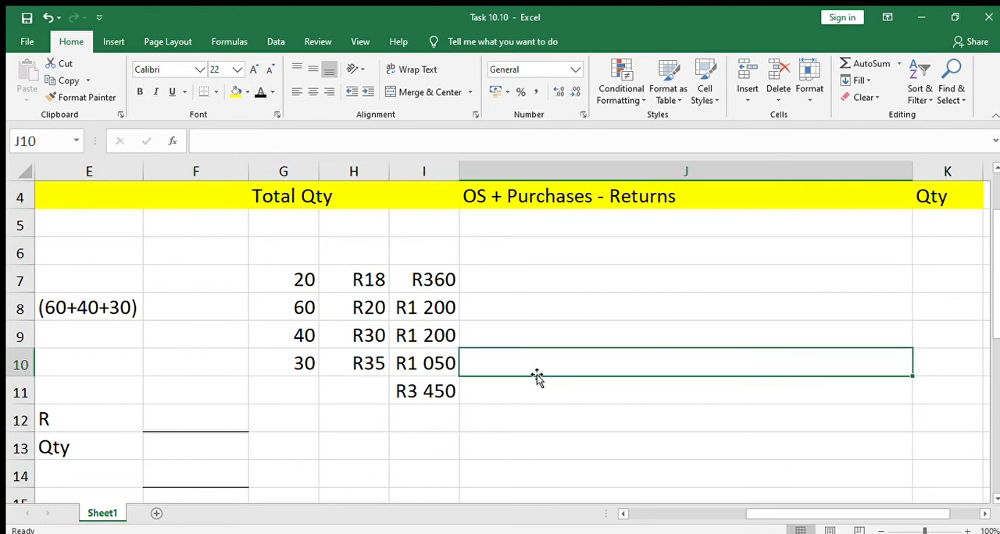
{"action": "left_click", "coordinate": [330, 366]}
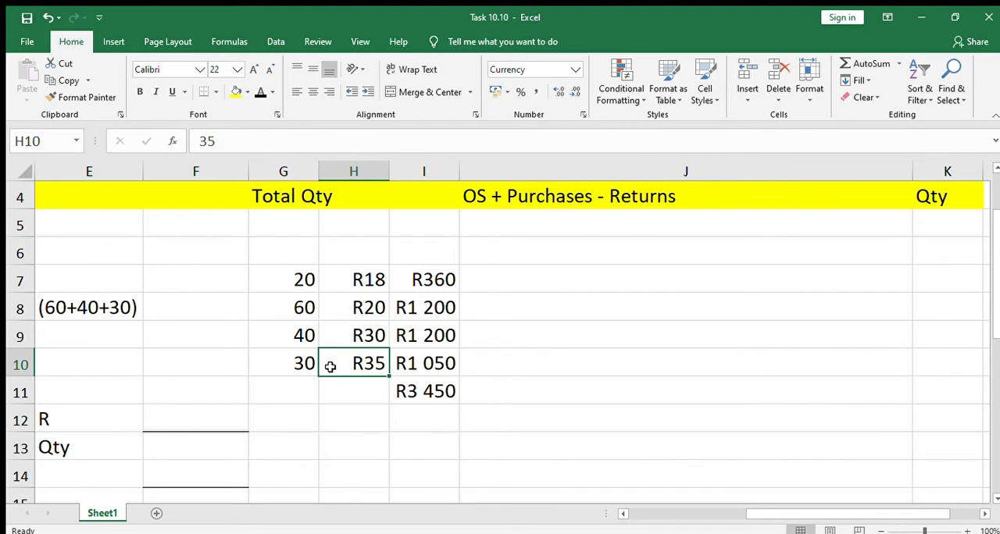
{"action": "key", "text": "Left"}
{"action": "key", "text": "Left"}
{"action": "key", "text": "Left"}
{"action": "key", "text": "Left"}
{"action": "key", "text": "Left"}
{"action": "key", "text": "Left"}
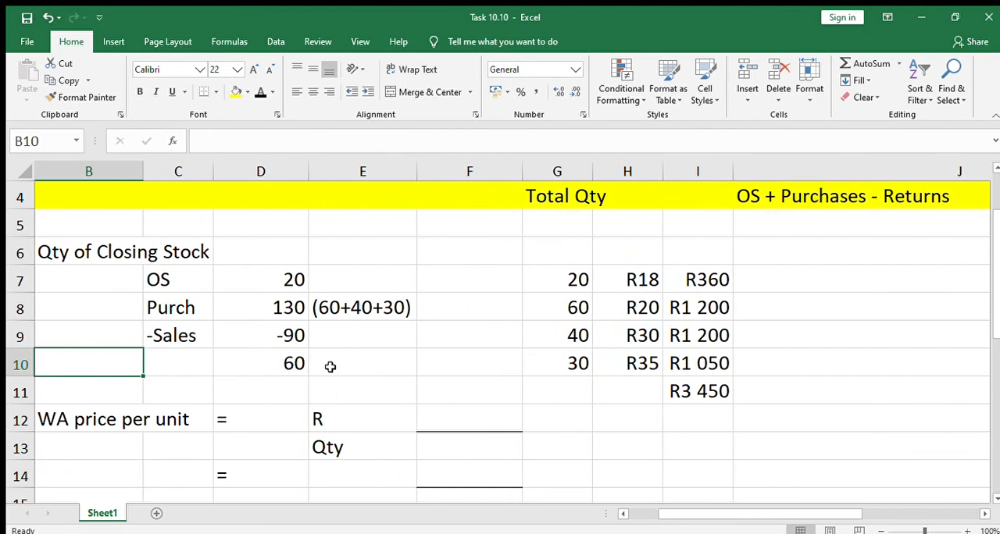
{"action": "key", "text": "Left"}
{"action": "key", "text": "Down"}
{"action": "key", "text": "Down"}
{"action": "key", "text": "Right"}
{"action": "key", "text": "Right"}
{"action": "key", "text": "Right"}
{"action": "key", "text": "Right"}
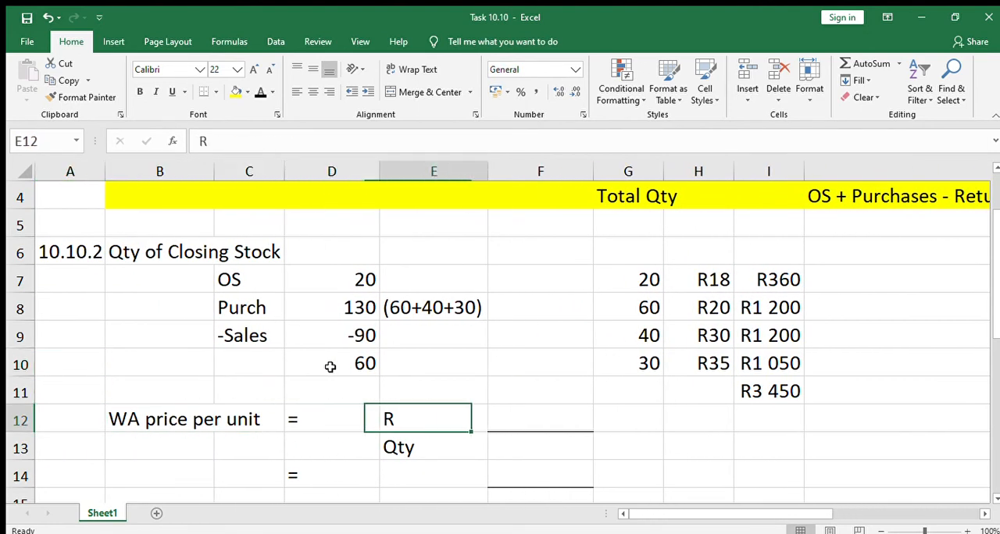
Step: Check the weighted average formula in rows 3 and 4 against the purchases working below it
{"action": "key", "text": "Right"}
{"action": "key", "text": "Right"}
{"action": "key", "text": "Right"}
{"action": "key", "text": "Right"}
{"action": "key", "text": "Right"}
{"action": "key", "text": "Right"}
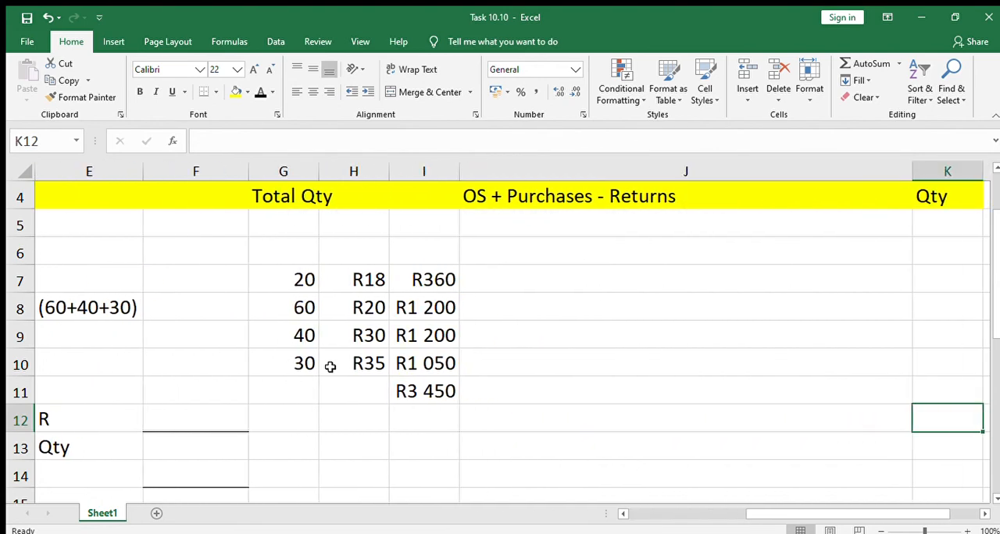
{"action": "key", "text": "Up"}
{"action": "key", "text": "Up"}
{"action": "key", "text": "Up"}
{"action": "key", "text": "Up"}
{"action": "key", "text": "Up"}
{"action": "key", "text": "Up"}
{"action": "key", "text": "Up"}
{"action": "key", "text": "Up"}
{"action": "key", "text": "Up"}
{"action": "key", "text": "Up"}
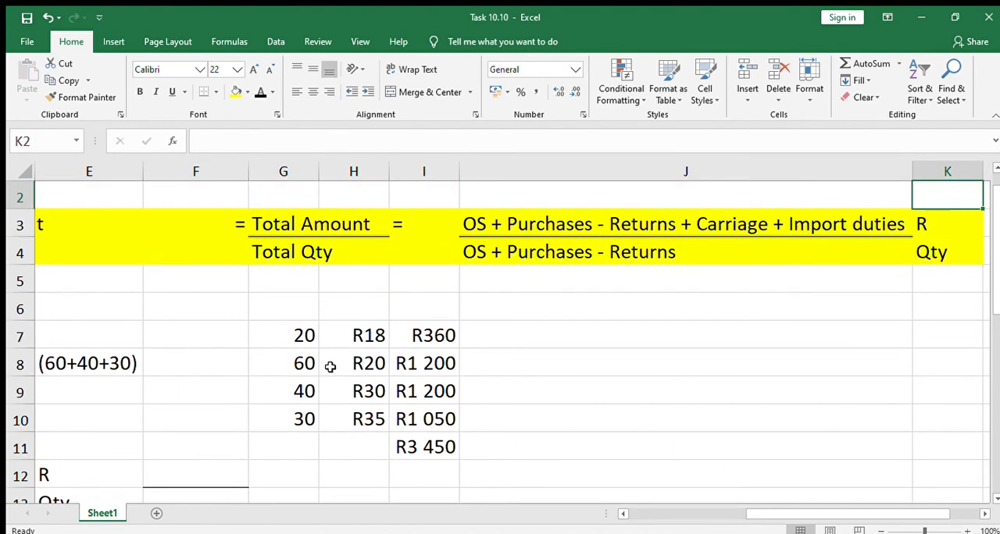
{"action": "key", "text": "Down"}
{"action": "key", "text": "Left"}
{"action": "key", "text": "Left"}
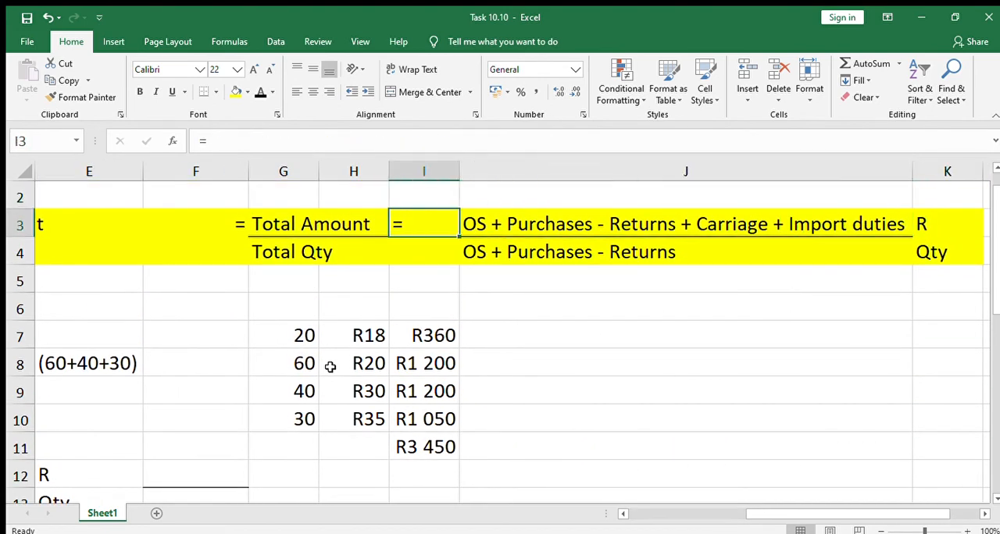
{"action": "left_click", "coordinate": [330, 366]}
{"action": "key", "text": "Down"}
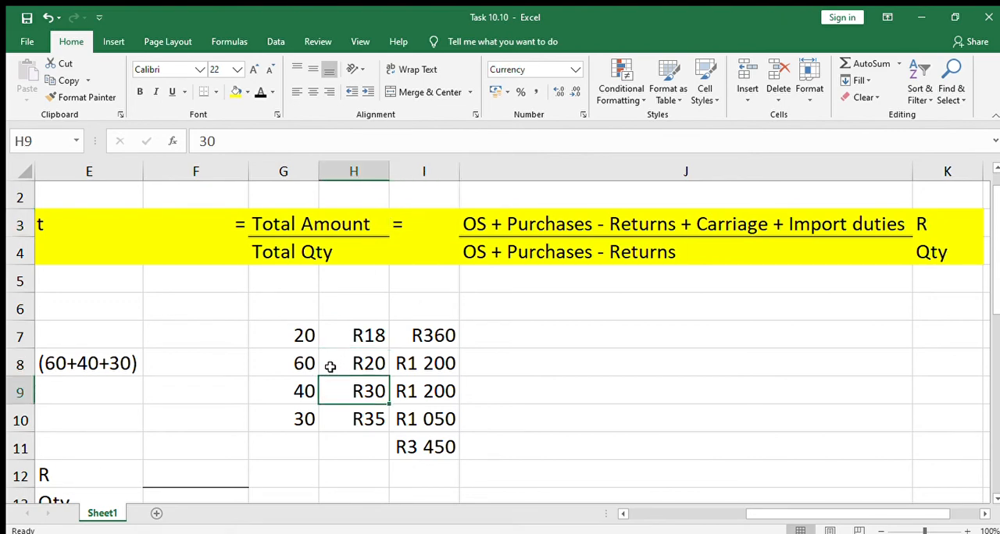
Step: Examine the WA price per unit row and the hidden amount calculation in F12
{"action": "key", "text": "Down"}
{"action": "key", "text": "Down"}
{"action": "key", "text": "Down"}
{"action": "key", "text": "Left"}
{"action": "key", "text": "Left"}
{"action": "key", "text": "Left"}
{"action": "key", "text": "Left"}
{"action": "key", "text": "Left"}
{"action": "key", "text": "Left"}
{"action": "key", "text": "Left"}
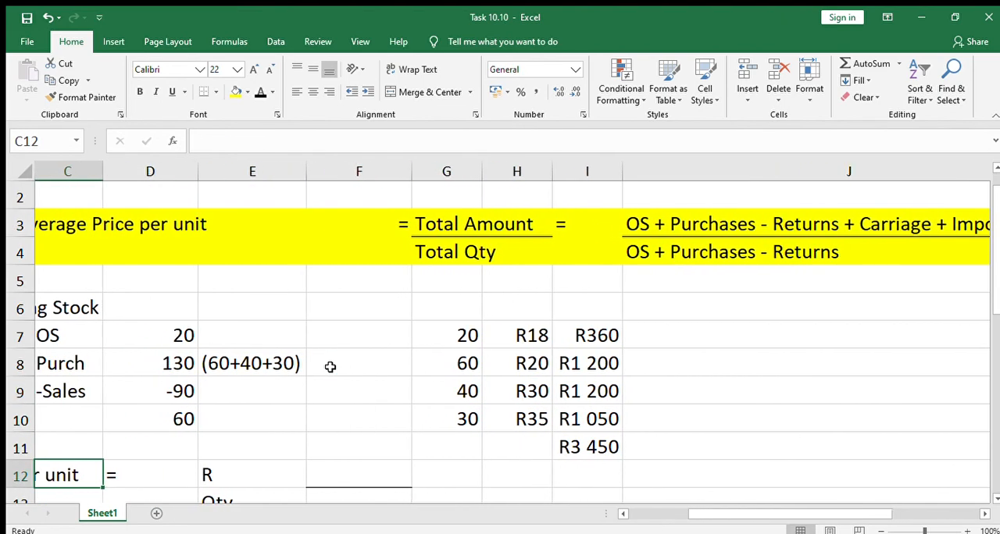
{"action": "key", "text": "Right"}
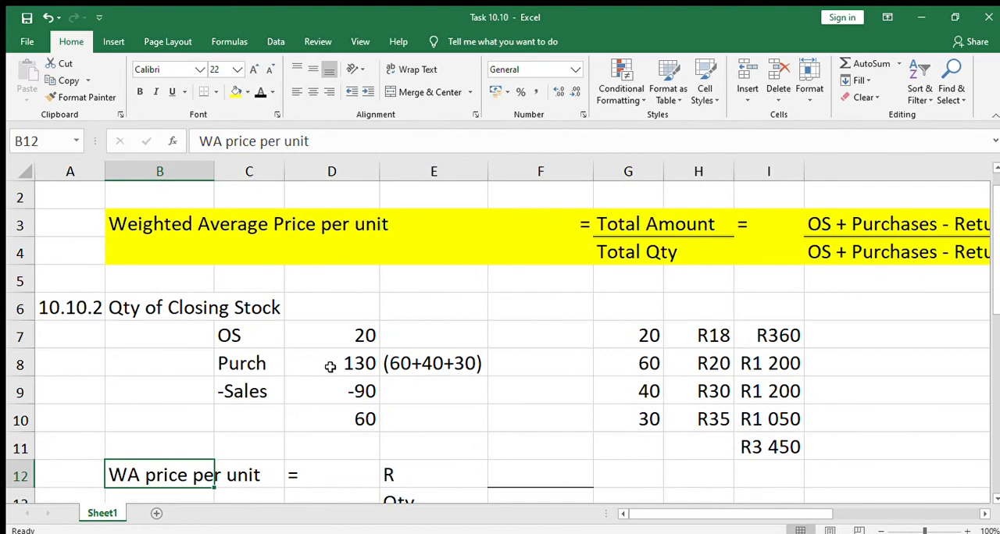
{"action": "key", "text": "Down"}
{"action": "key", "text": "Down"}
{"action": "key", "text": "Up"}
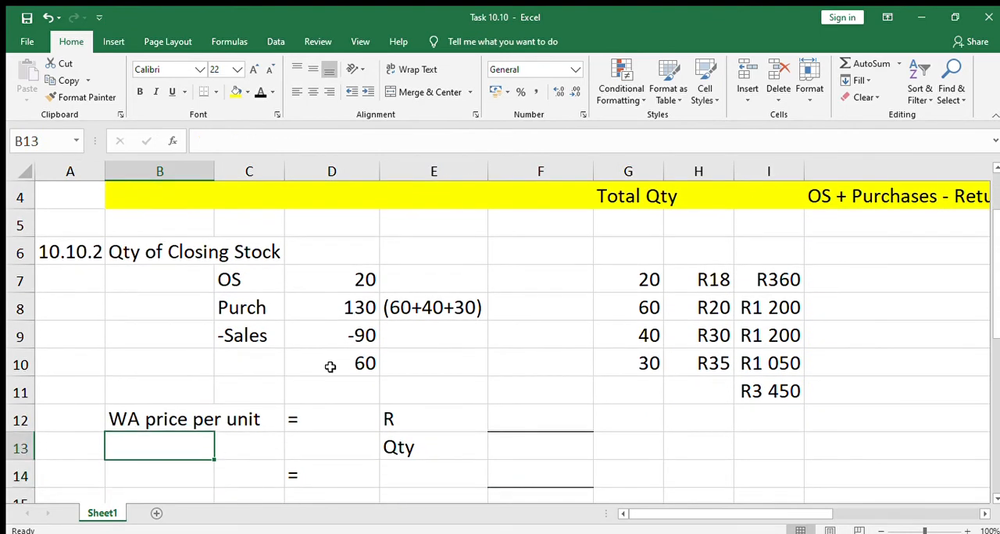
{"action": "key", "text": "Up"}
{"action": "key", "text": "Right"}
{"action": "key", "text": "Right"}
{"action": "key", "text": "Right"}
{"action": "key", "text": "Right"}
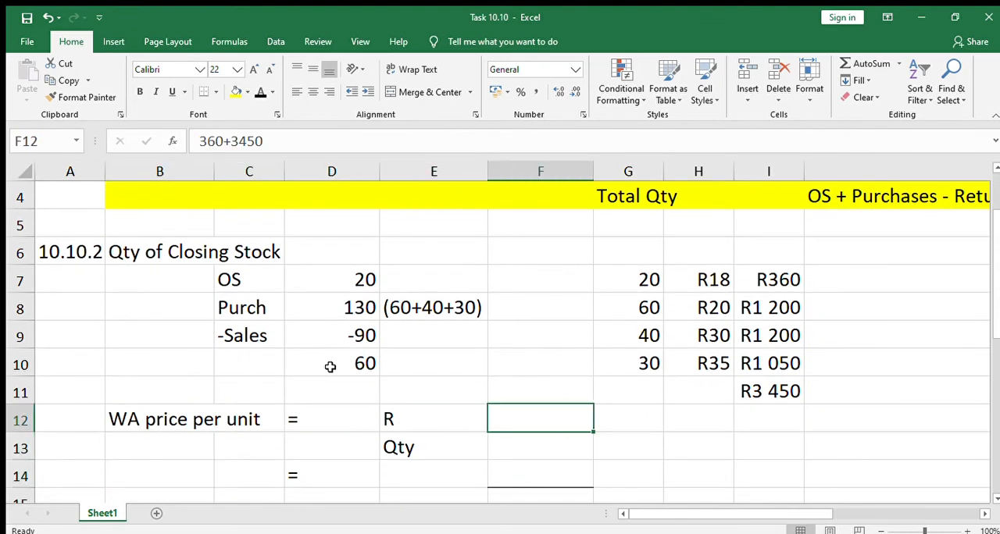
Step: Reveal the OS label in F7 beside the opening stock figures with a black font colour
{"action": "key", "text": "Up"}
{"action": "key", "text": "Up"}
{"action": "key", "text": "Up"}
{"action": "key", "text": "Up"}
{"action": "key", "text": "Up"}
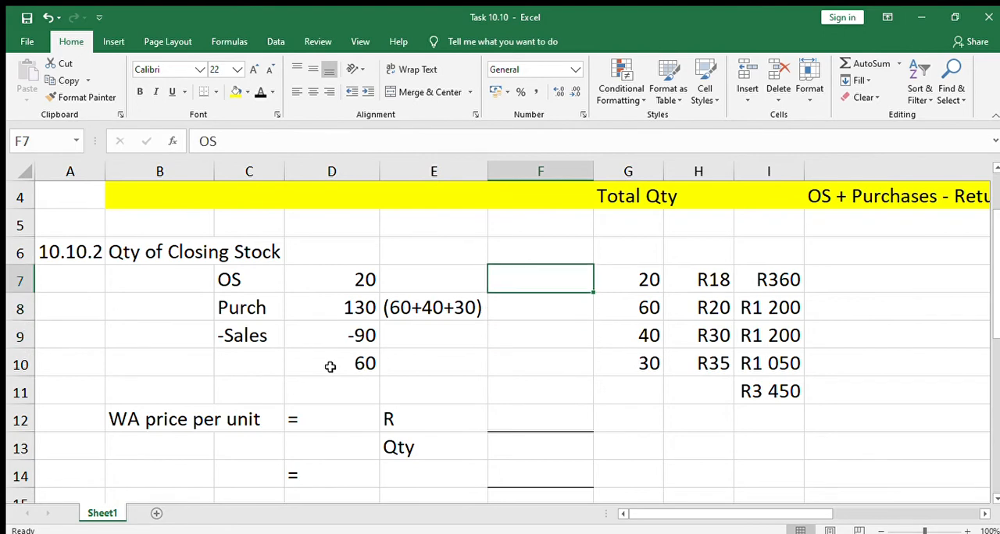
{"action": "type", "text": "O"}
{"action": "key", "text": "Return"}
{"action": "key", "text": "Down"}
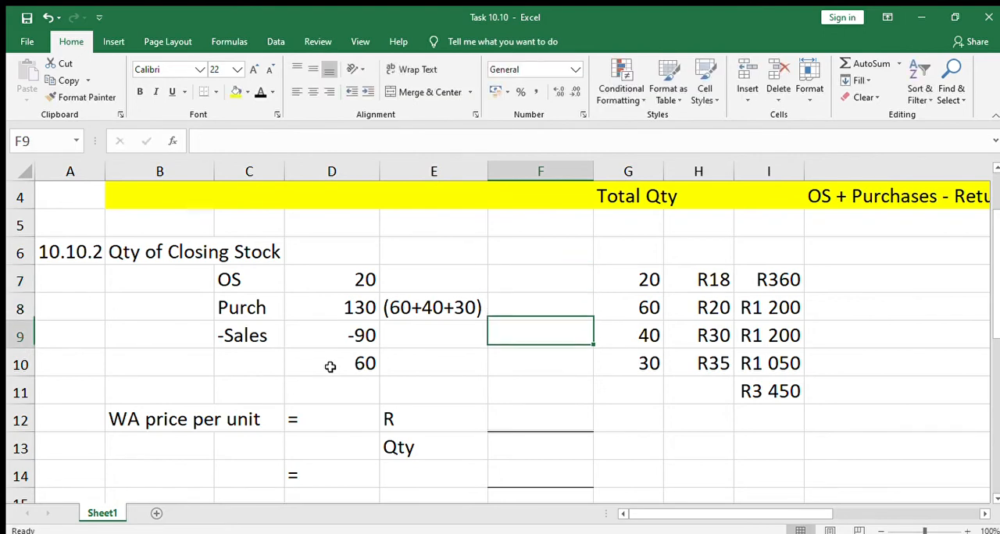
{"action": "key", "text": "Up"}
{"action": "key", "text": "Up"}
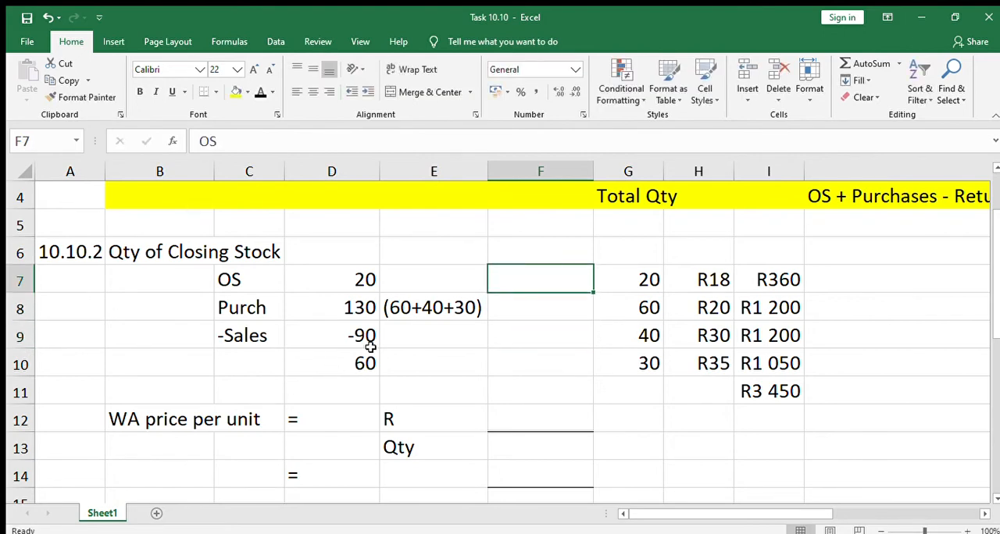
Step: Review the purchase quantities, unit prices and amounts in G8:I11, and select the R amount cell F12
{"action": "left_click", "coordinate": [555, 310]}
{"action": "left_click_drag", "start_coordinate": [641, 308], "coordinate": [765, 385]}
{"action": "left_click", "coordinate": [743, 368]}
{"action": "left_click_drag", "start_coordinate": [651, 321], "coordinate": [760, 360]}
{"action": "left_click", "coordinate": [548, 406]}
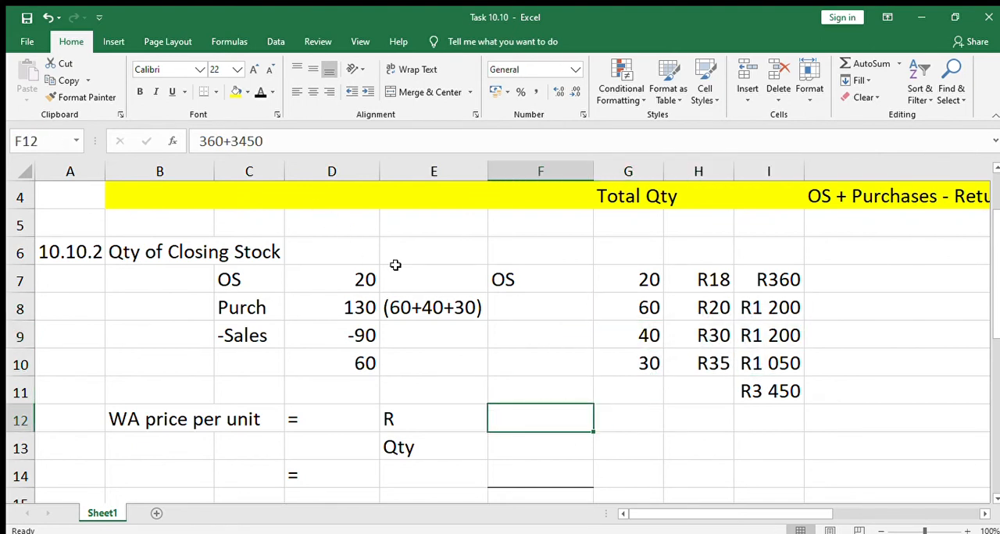
Step: Reveal the R amount calculation 360+3450 in F12 by giving it a black font colour
{"action": "left_click_drag", "start_coordinate": [780, 318], "coordinate": [781, 359]}
{"action": "left_click", "coordinate": [781, 384]}
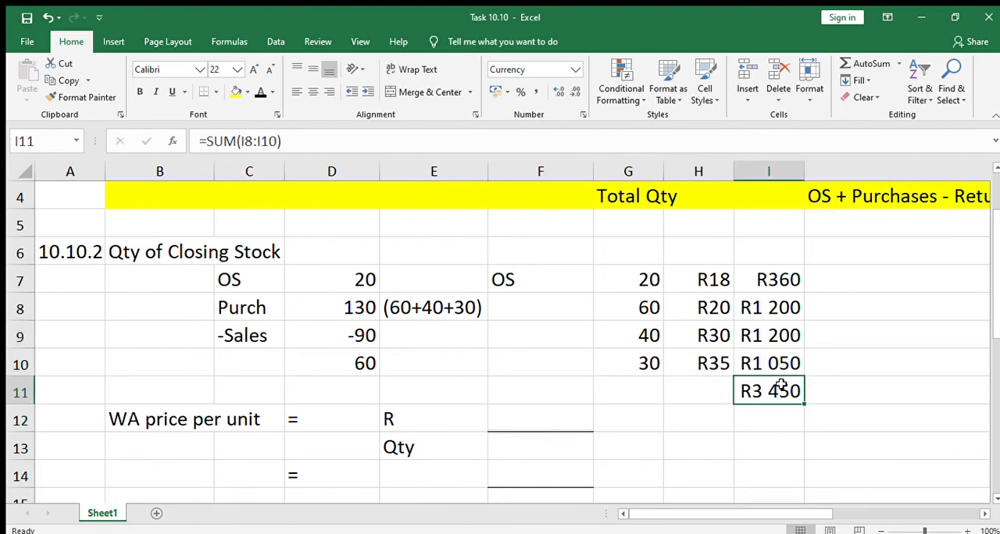
{"action": "left_click", "coordinate": [692, 397]}
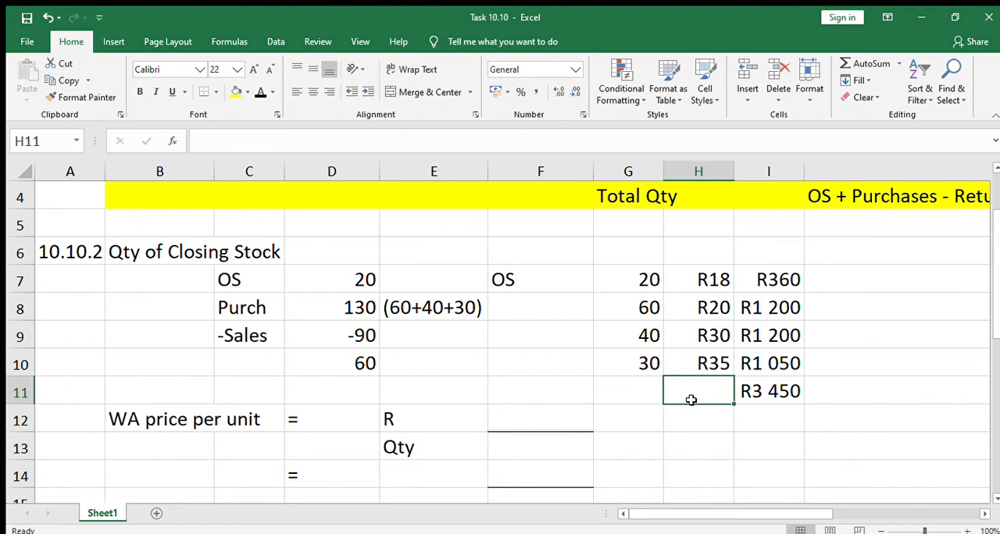
{"action": "left_click", "coordinate": [534, 421]}
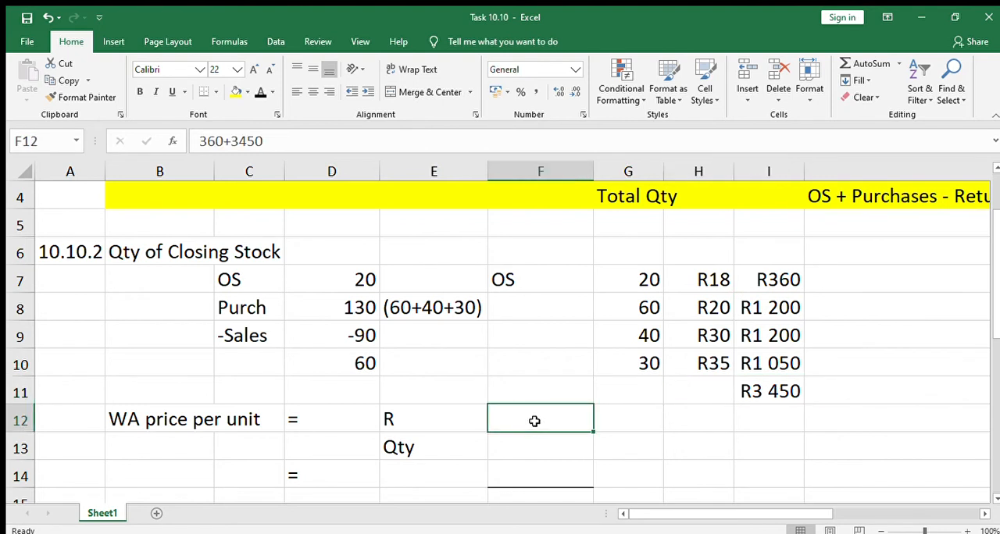
{"action": "left_click", "coordinate": [260, 94]}
{"action": "left_click", "coordinate": [609, 422]}
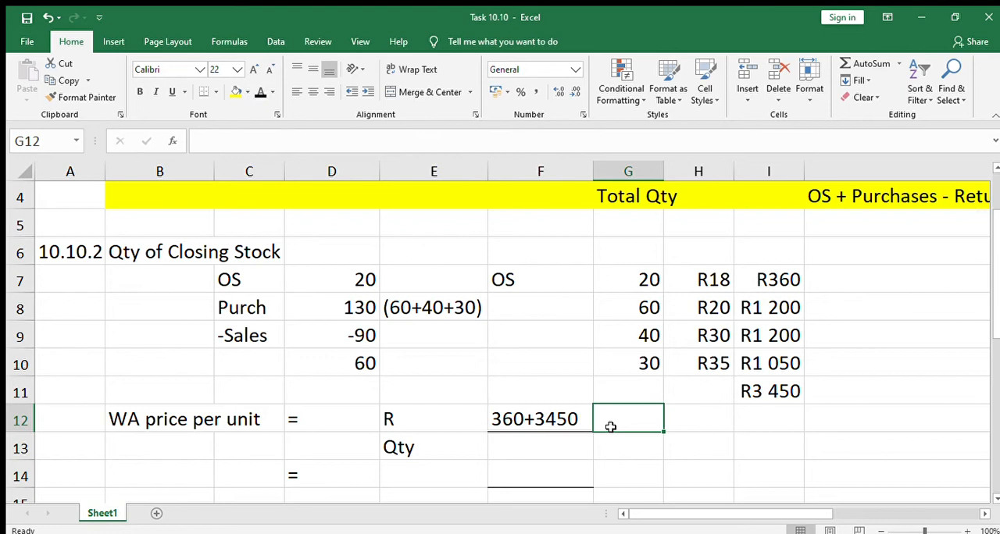
Step: Reveal the quantity calculation 20+130 in F13 with a black font colour, checking the amounts in I7:I10 first
{"action": "left_click", "coordinate": [779, 280]}
{"action": "left_click_drag", "start_coordinate": [781, 313], "coordinate": [781, 372]}
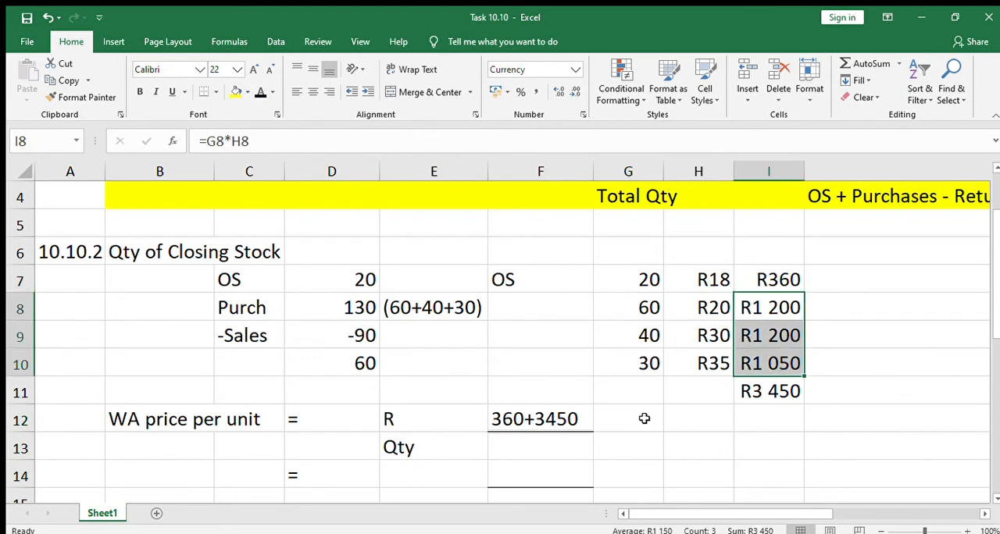
{"action": "left_click", "coordinate": [545, 447]}
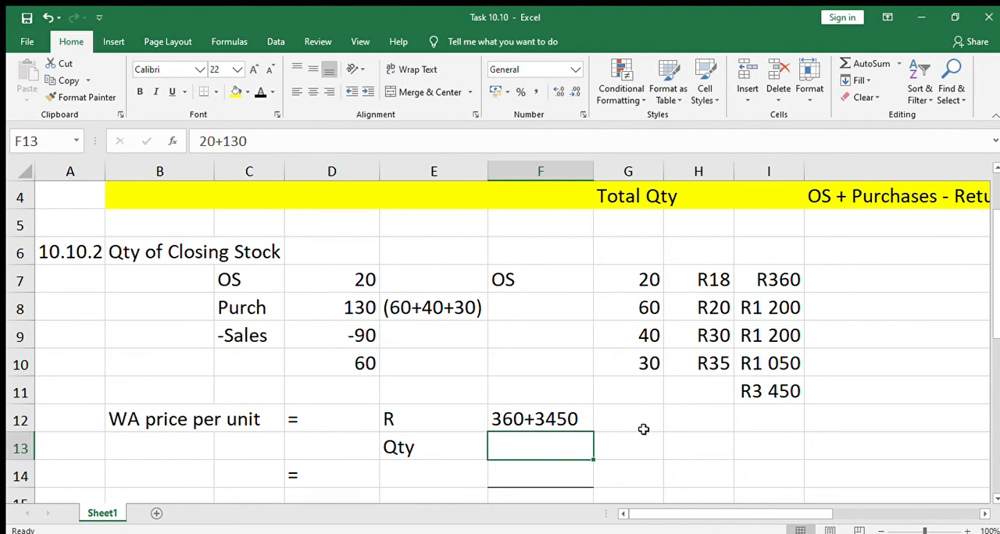
{"action": "left_click", "coordinate": [581, 410]}
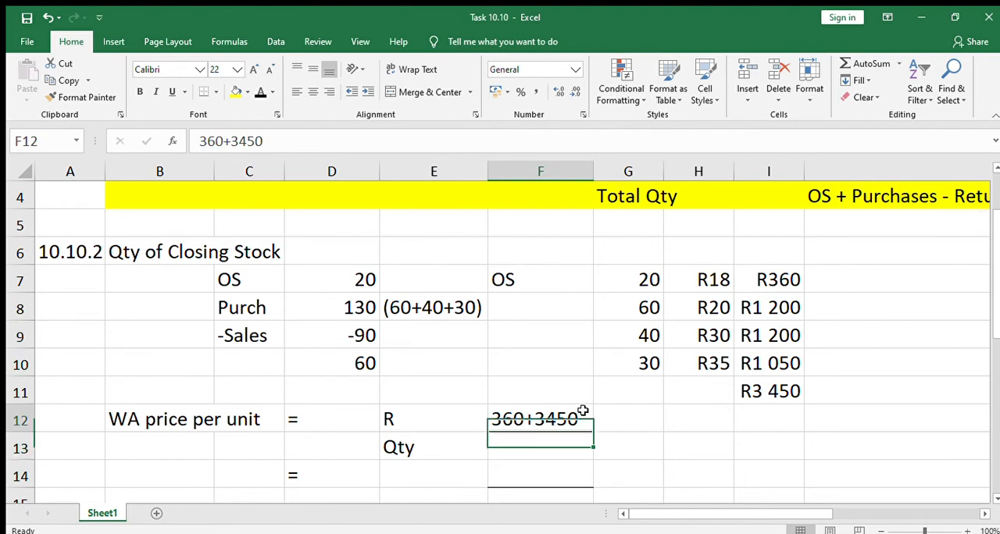
{"action": "left_click", "coordinate": [552, 454]}
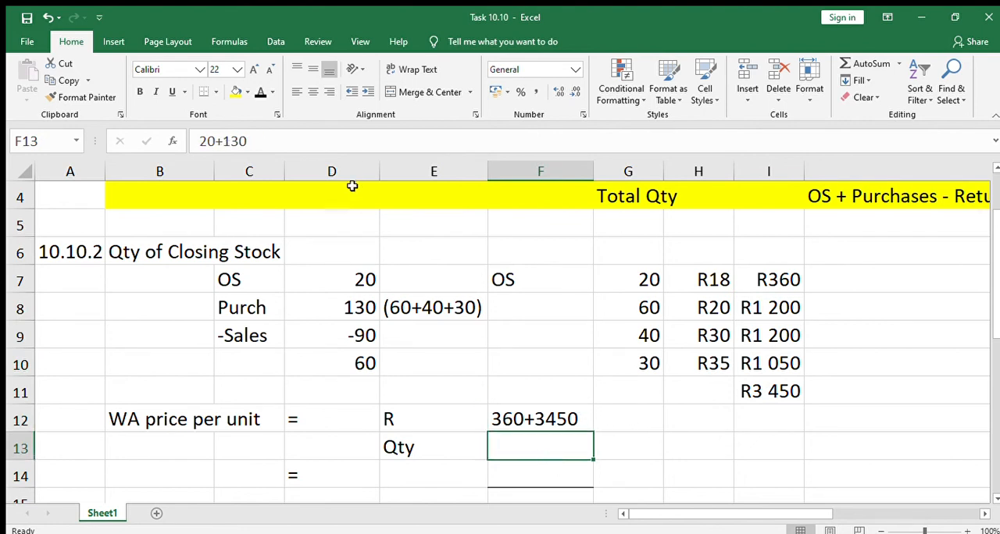
{"action": "left_click", "coordinate": [259, 93]}
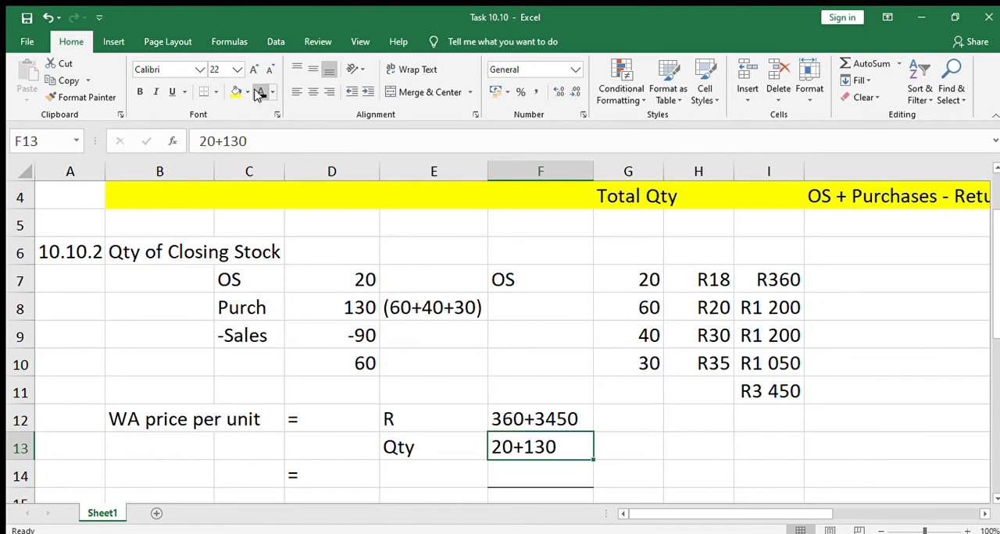
{"action": "left_click", "coordinate": [638, 412]}
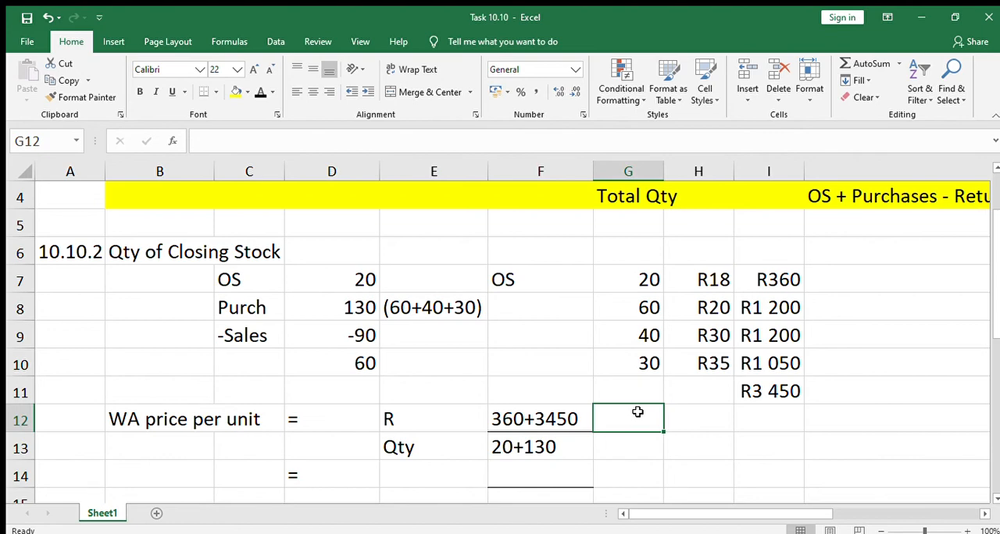
Step: Check the R and quantity calculations in F12:F13 against the closing stock and purchases workings above them
{"action": "key", "text": "Down"}
{"action": "key", "text": "Down"}
{"action": "key", "text": "Down"}
{"action": "key", "text": "Down"}
{"action": "key", "text": "Up"}
{"action": "key", "text": "Up"}
{"action": "key", "text": "Up"}
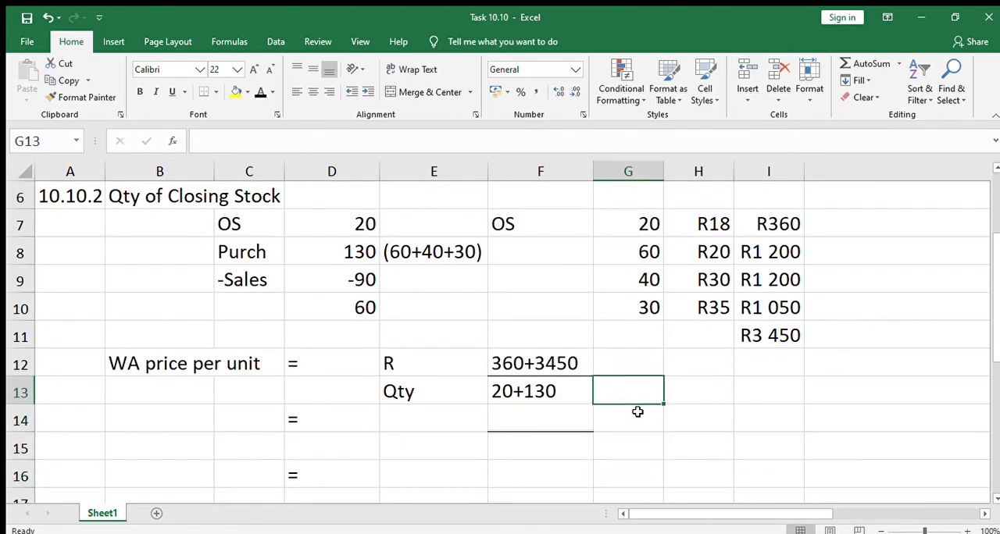
{"action": "key", "text": "Up"}
{"action": "key", "text": "Left"}
{"action": "key", "text": "Left"}
{"action": "key", "text": "Up"}
{"action": "key", "text": "Right"}
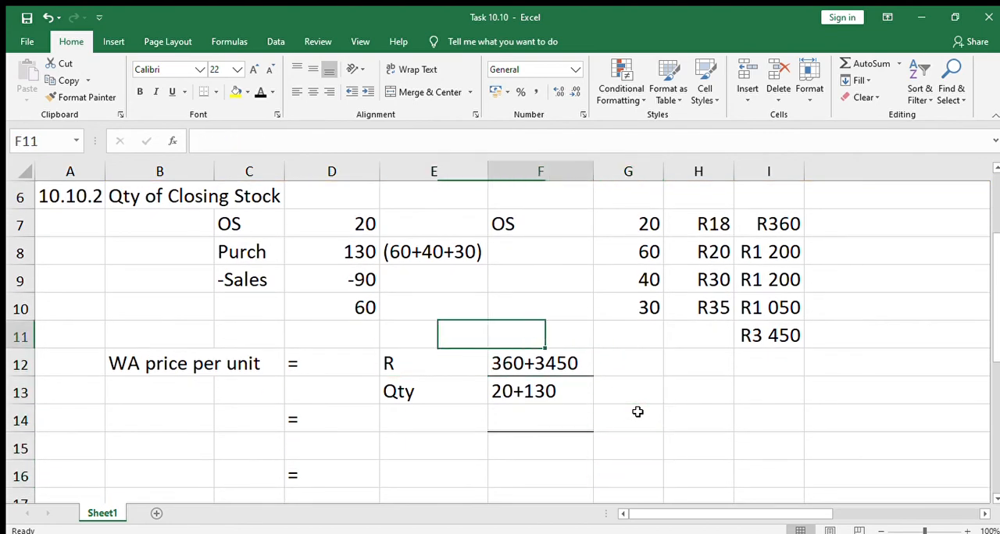
{"action": "key", "text": "Right"}
{"action": "key", "text": "Up"}
{"action": "key", "text": "Up"}
{"action": "key", "text": "Right"}
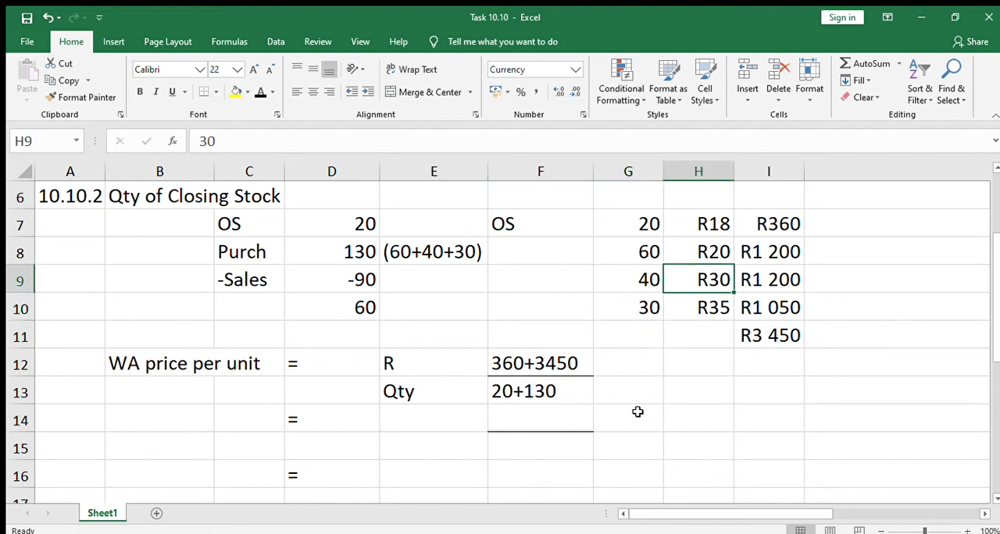
{"action": "key", "text": "Down"}
{"action": "key", "text": "Down"}
{"action": "key", "text": "Down"}
{"action": "key", "text": "Down"}
{"action": "key", "text": "Down"}
{"action": "key", "text": "Down"}
{"action": "key", "text": "Left"}
{"action": "key", "text": "Left"}
{"action": "key", "text": "Left"}
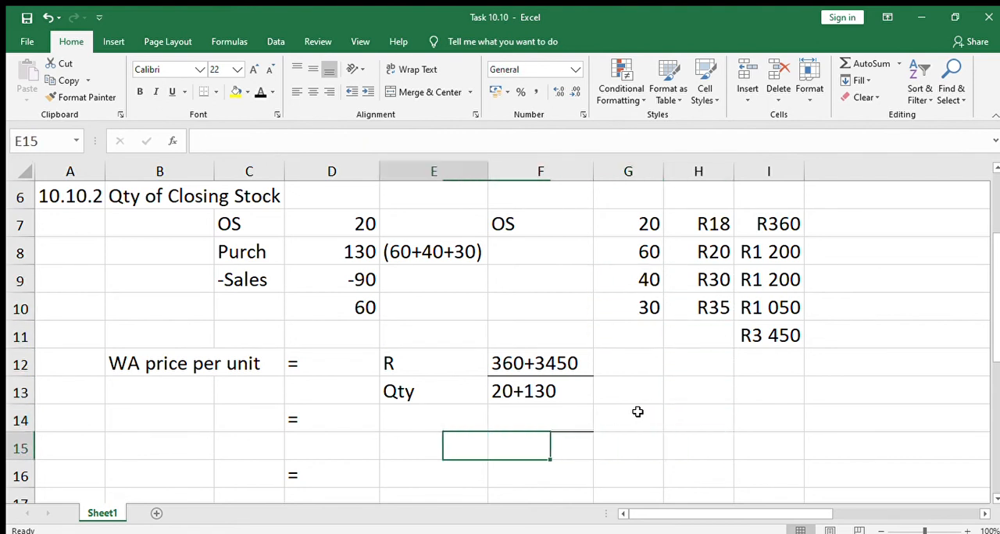
Step: Reveal the total amount in F14 and the total quantity in F15 with a black font colour
{"action": "key", "text": "Left"}
{"action": "key", "text": "Up"}
{"action": "key", "text": "Right"}
{"action": "key", "text": "Right"}
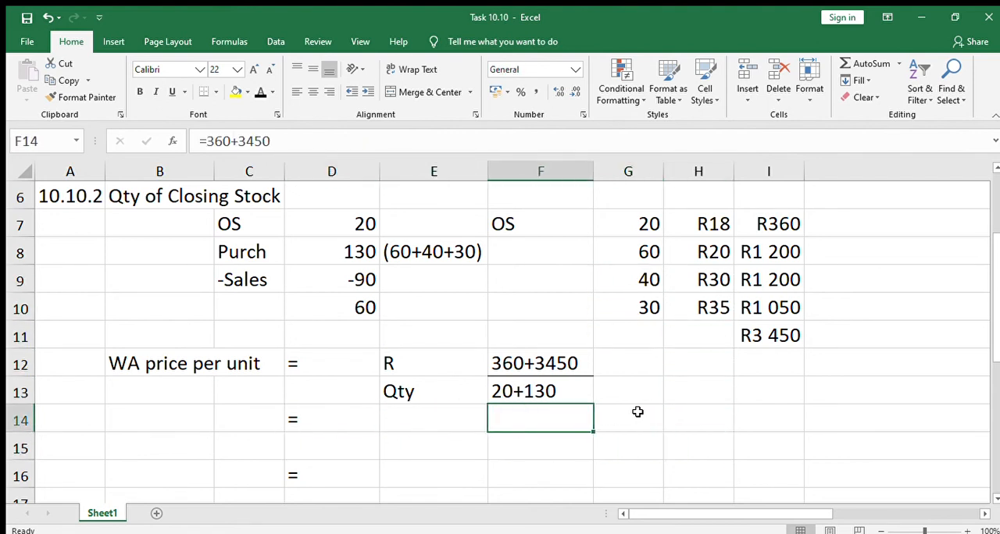
{"action": "left_click", "coordinate": [260, 91]}
{"action": "key", "text": "Down"}
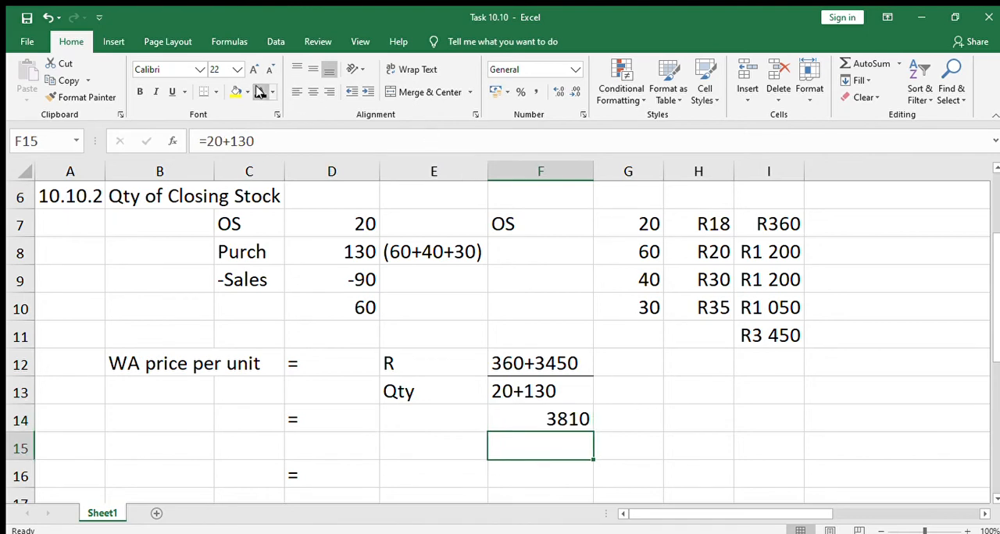
{"action": "left_click", "coordinate": [260, 91]}
Step: Reveal the weighted average price per unit in F16 with a black font colour
{"action": "key", "text": "Down"}
{"action": "key", "text": "Down"}
{"action": "key", "text": "Up"}
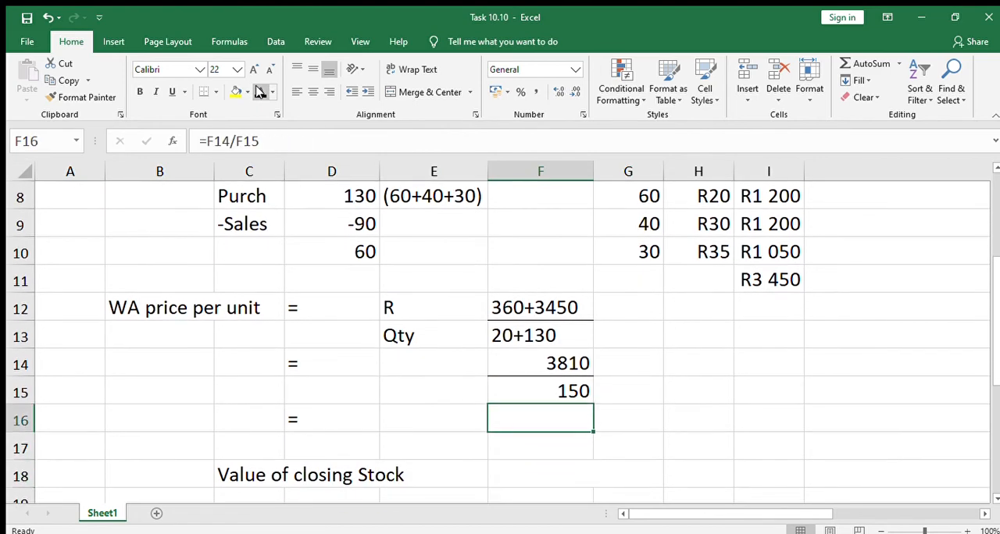
{"action": "left_click", "coordinate": [260, 92]}
{"action": "left_click", "coordinate": [675, 401]}
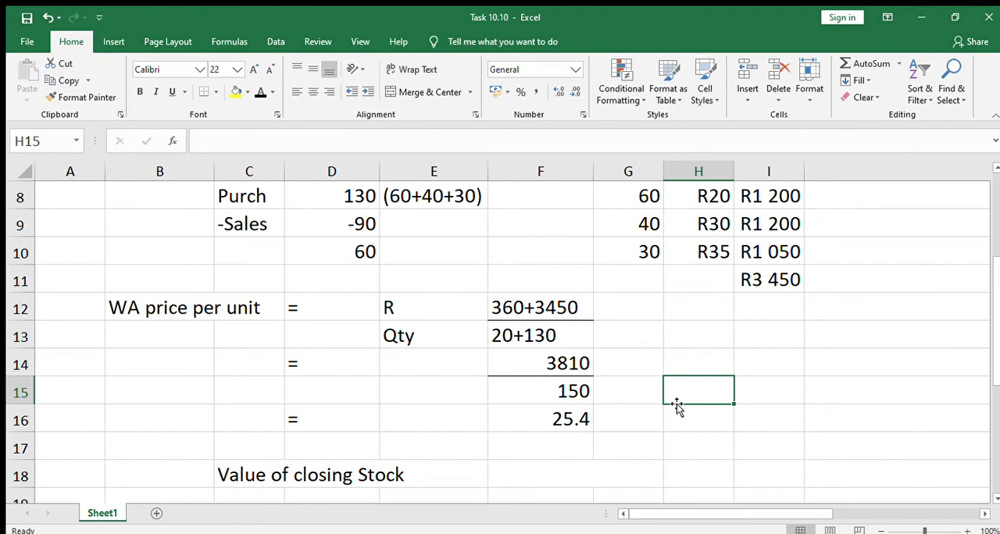
Step: Examine the Value of closing Stock row and trace its units back to the closing stock quantity working in column D
{"action": "key", "text": "Down"}
{"action": "key", "text": "Down"}
{"action": "key", "text": "Down"}
{"action": "key", "text": "Left"}
{"action": "key", "text": "Left"}
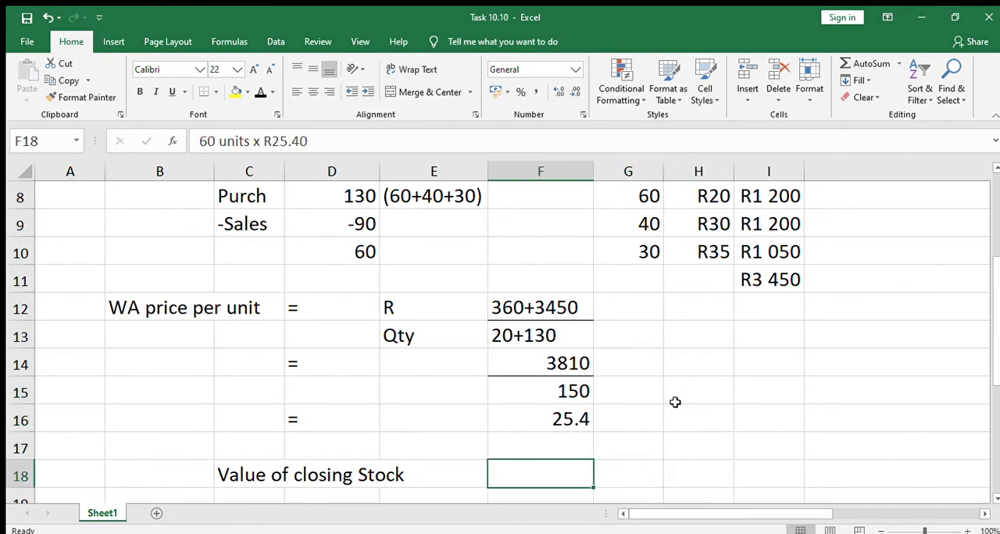
{"action": "key", "text": "Left"}
{"action": "key", "text": "Left"}
{"action": "key", "text": "Up"}
{"action": "key", "text": "Up"}
{"action": "key", "text": "Up"}
{"action": "key", "text": "Up"}
{"action": "key", "text": "Up"}
{"action": "key", "text": "Up"}
{"action": "key", "text": "Up"}
{"action": "key", "text": "Up"}
{"action": "key", "text": "Up"}
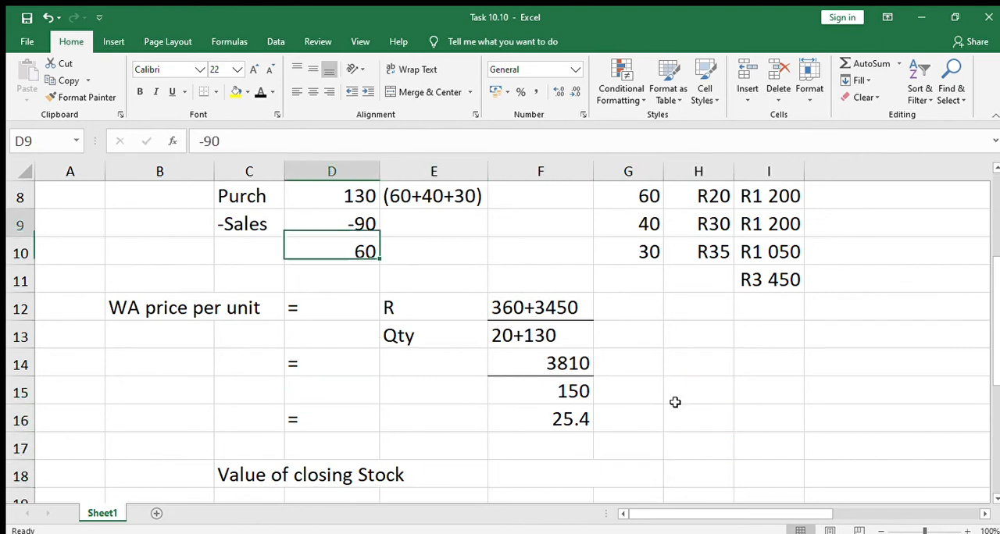
{"action": "key", "text": "Up"}
{"action": "key", "text": "Up"}
{"action": "key", "text": "Up"}
{"action": "key", "text": "Up"}
{"action": "key", "text": "Down"}
{"action": "key", "text": "Down"}
{"action": "key", "text": "Down"}
{"action": "key", "text": "Down"}
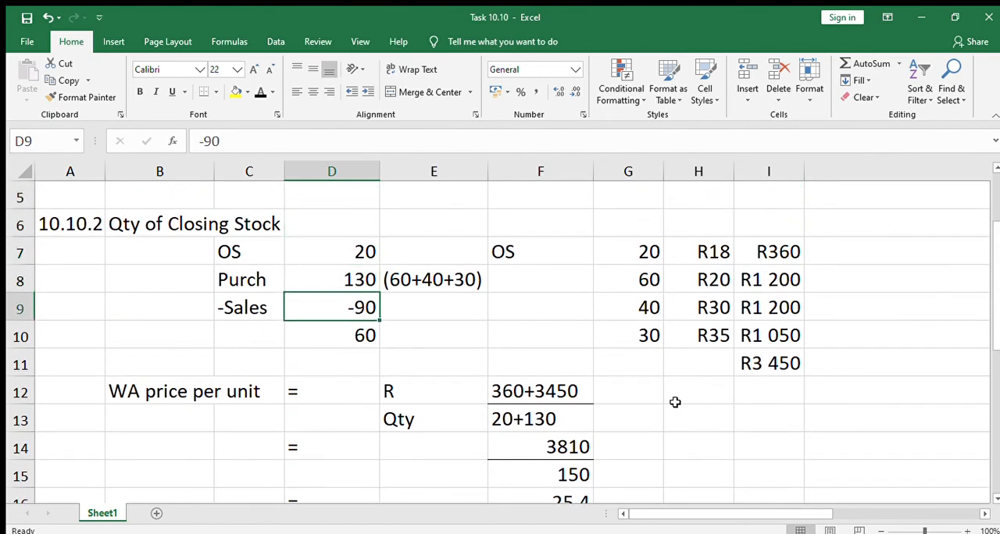
{"action": "key", "text": "Down"}
{"action": "key", "text": "Down"}
{"action": "key", "text": "Down"}
{"action": "key", "text": "Down"}
{"action": "key", "text": "Down"}
{"action": "key", "text": "Down"}
{"action": "key", "text": "Down"}
{"action": "key", "text": "Down"}
{"action": "key", "text": "Down"}
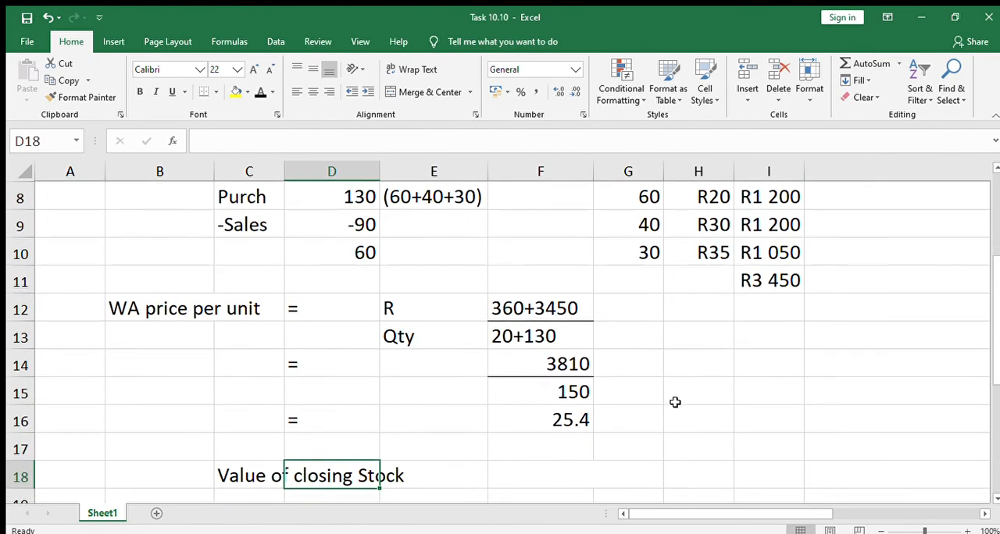
Step: Reveal the closing stock calculation 60 units x R25.40 in F18 and its value in H18 with a black font colour
{"action": "scroll", "coordinate": [675, 402], "scroll_direction": "down", "scroll_amount": 1}
{"action": "key", "text": "Right"}
{"action": "key", "text": "Right"}
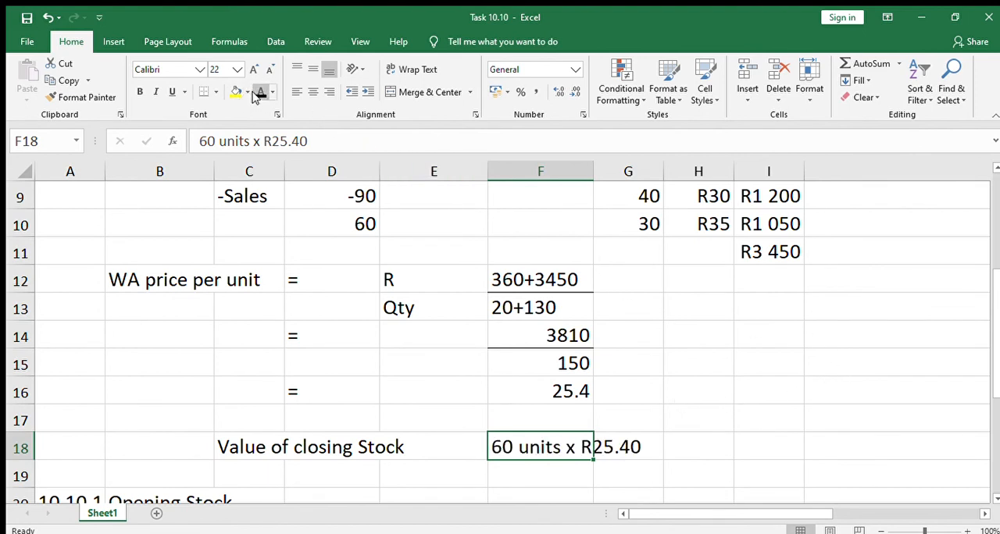
{"action": "left_click", "coordinate": [709, 450]}
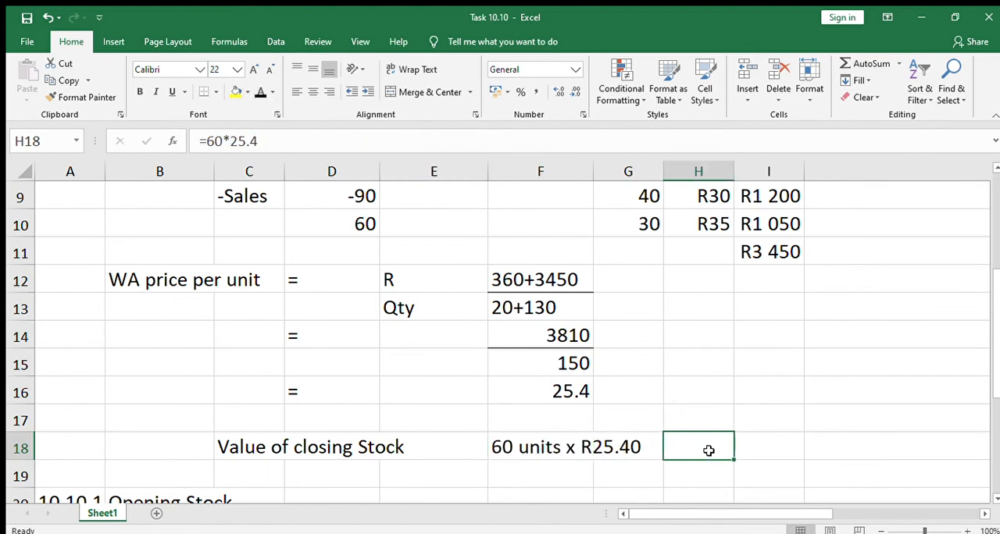
{"action": "left_click", "coordinate": [260, 91]}
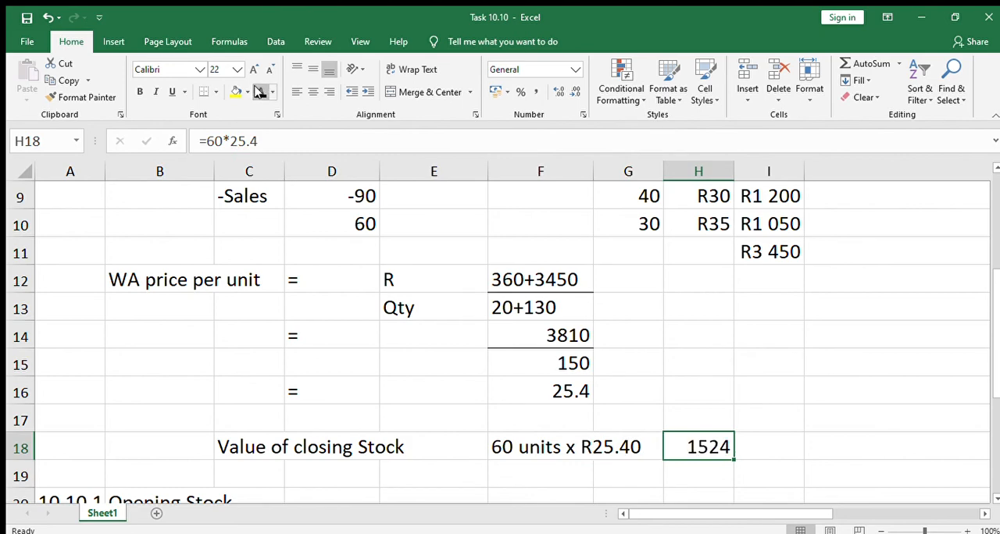
Step: Review the row labels of the 10.10.1 cost of sales and 10.10.3 gross profit sections below the closing stock value
{"action": "key", "text": "Down"}
{"action": "key", "text": "Down"}
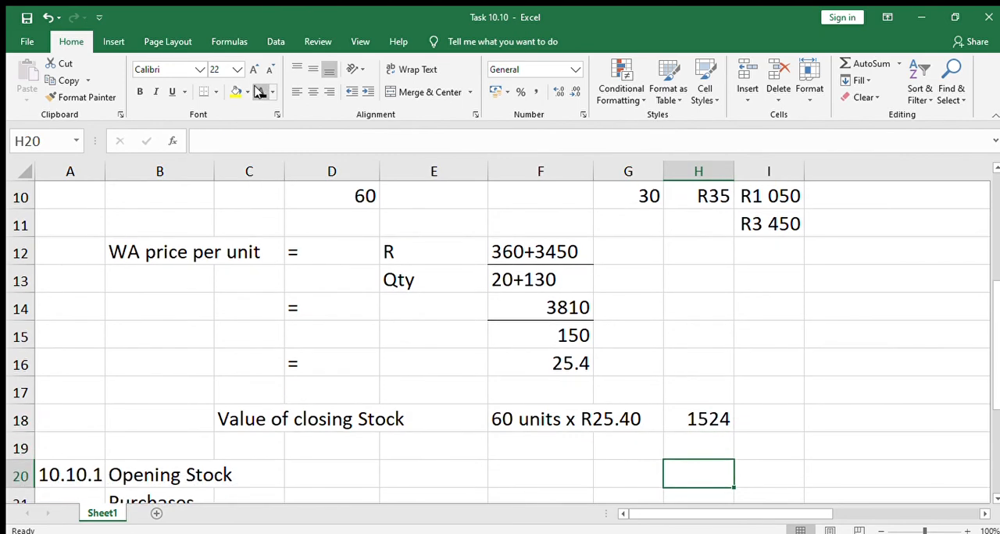
{"action": "key", "text": "Down"}
{"action": "key", "text": "Down"}
{"action": "key", "text": "Down"}
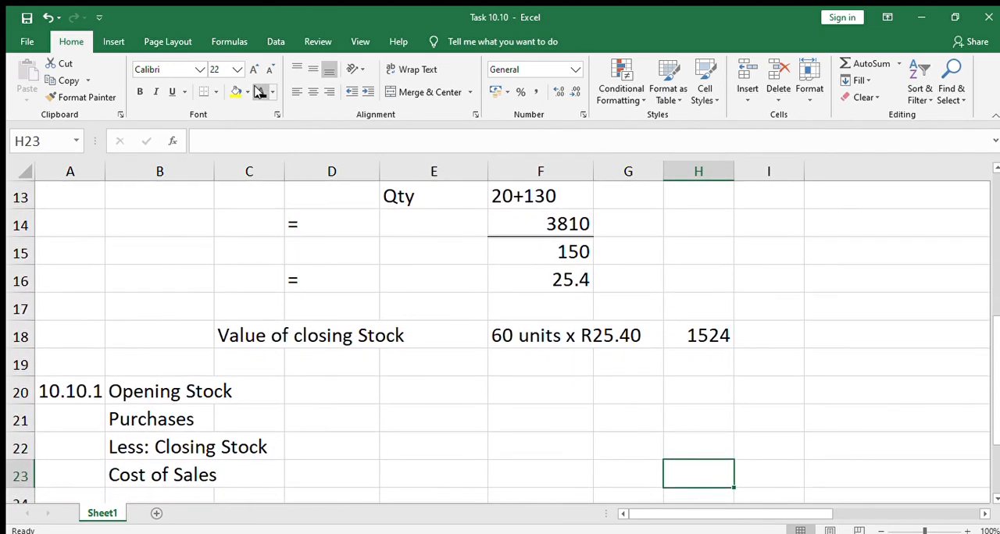
{"action": "key", "text": "Left"}
{"action": "key", "text": "Left"}
{"action": "key", "text": "Left"}
{"action": "key", "text": "Left"}
{"action": "key", "text": "Left"}
{"action": "key", "text": "Left"}
{"action": "key", "text": "Left"}
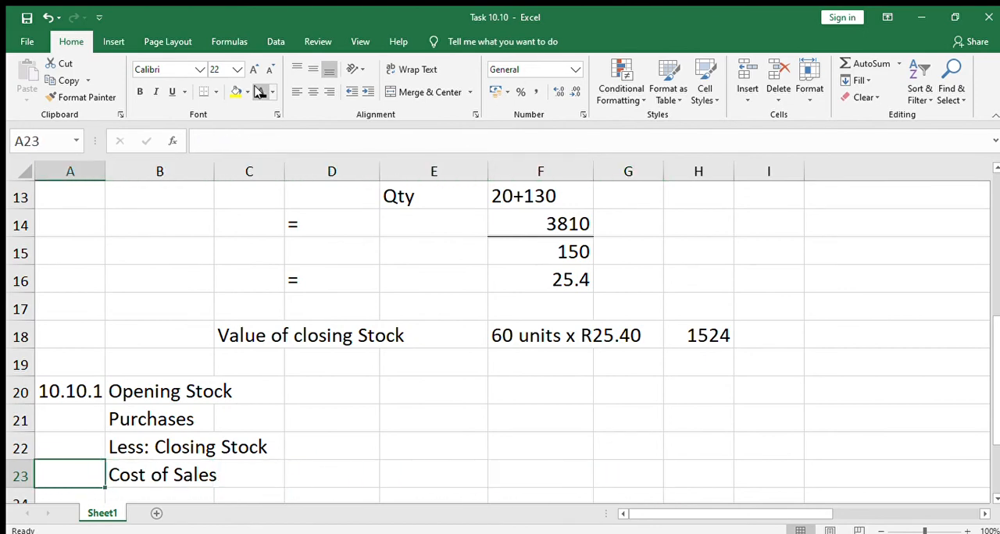
{"action": "key", "text": "Down"}
{"action": "key", "text": "Down"}
{"action": "key", "text": "Down"}
{"action": "key", "text": "Up"}
{"action": "key", "text": "Up"}
{"action": "key", "text": "Up"}
{"action": "key", "text": "Up"}
{"action": "key", "text": "Up"}
{"action": "key", "text": "Up"}
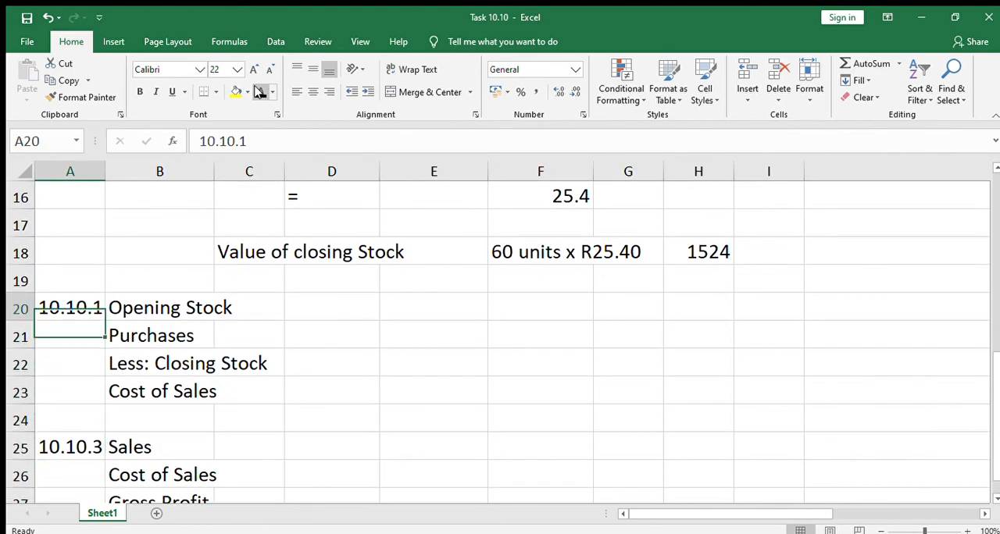
Step: Enter the calculation 20 x 18 in D20 beside the Opening Stock label
{"action": "key", "text": "Right"}
{"action": "key", "text": "Right"}
{"action": "key", "text": "Right"}
{"action": "key", "text": "Right"}
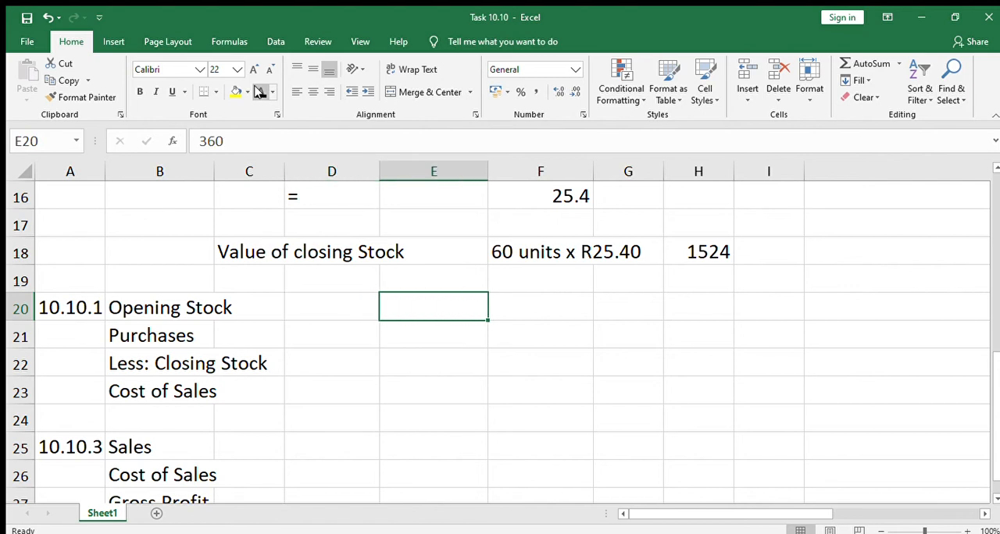
{"action": "key", "text": "Right"}
{"action": "key", "text": "Right"}
{"action": "key", "text": "Right"}
{"action": "key", "text": "Left"}
{"action": "key", "text": "Left"}
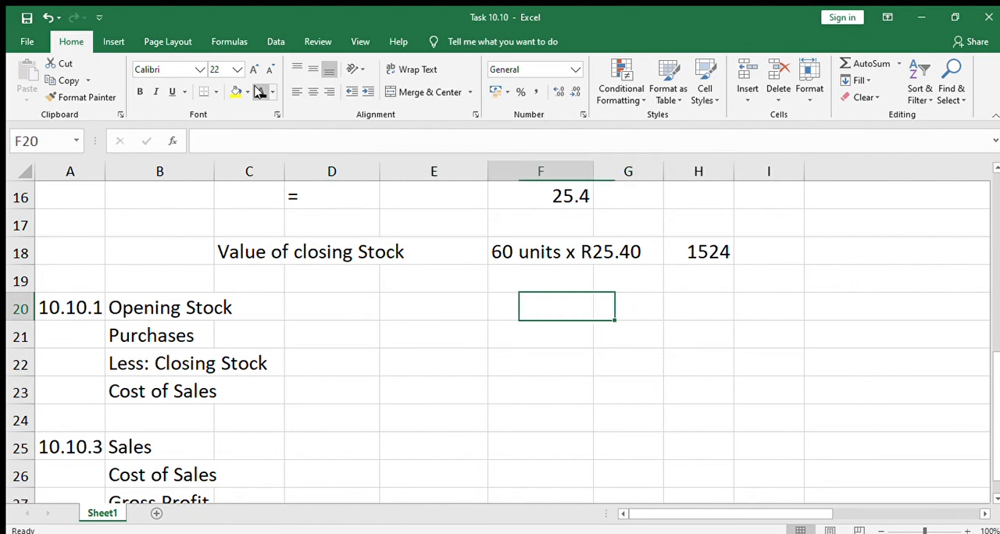
{"action": "key", "text": "Left"}
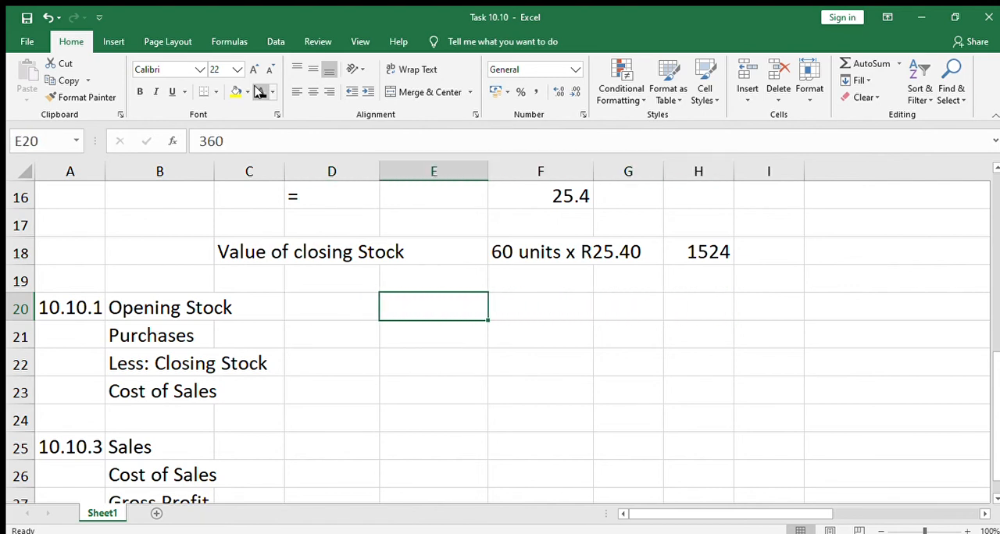
{"action": "key", "text": "Left"}
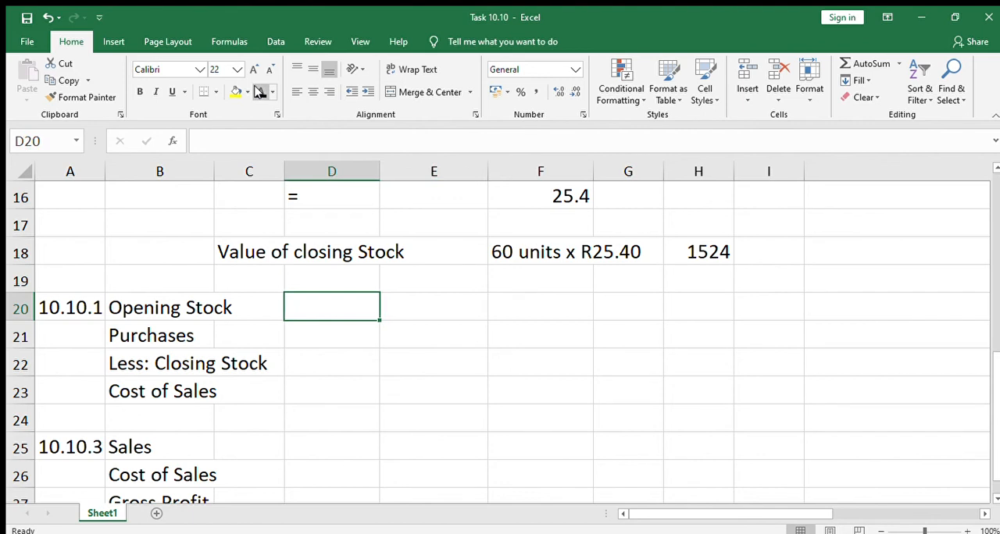
{"action": "type", "text": "20"}
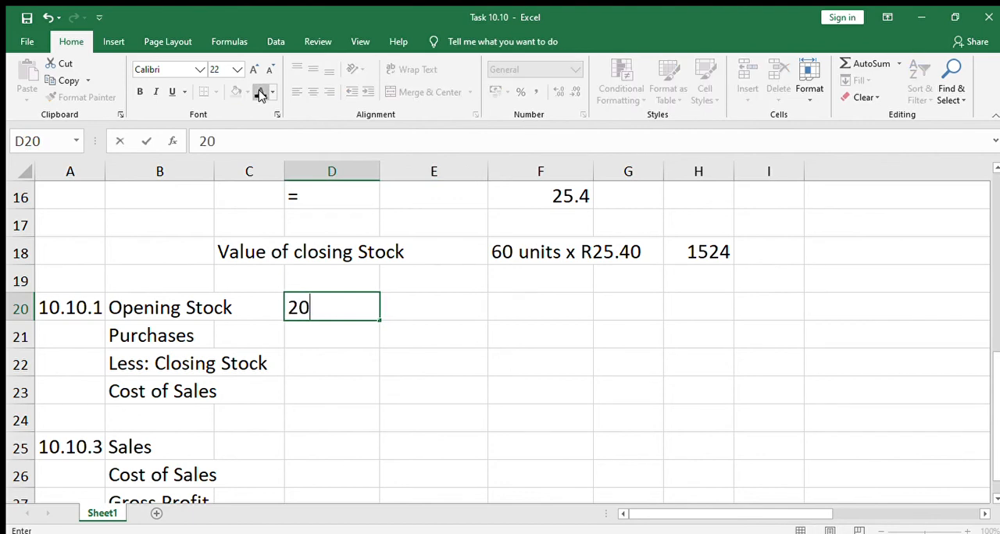
{"action": "type", "text": " x 18"}
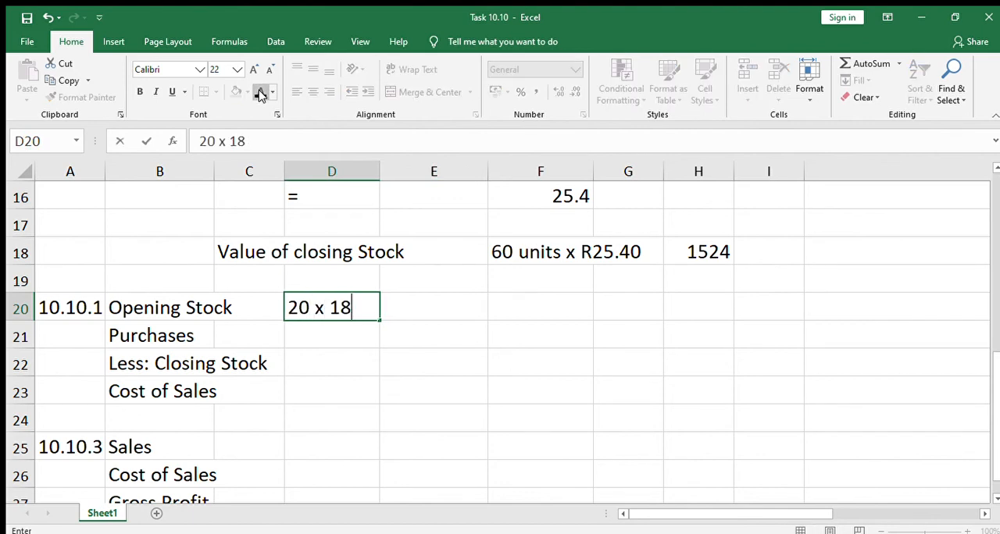
{"action": "key", "text": "Return"}
Step: Reveal the opening stock value in E20 with a black font colour
{"action": "key", "text": "Up"}
{"action": "key", "text": "Right"}
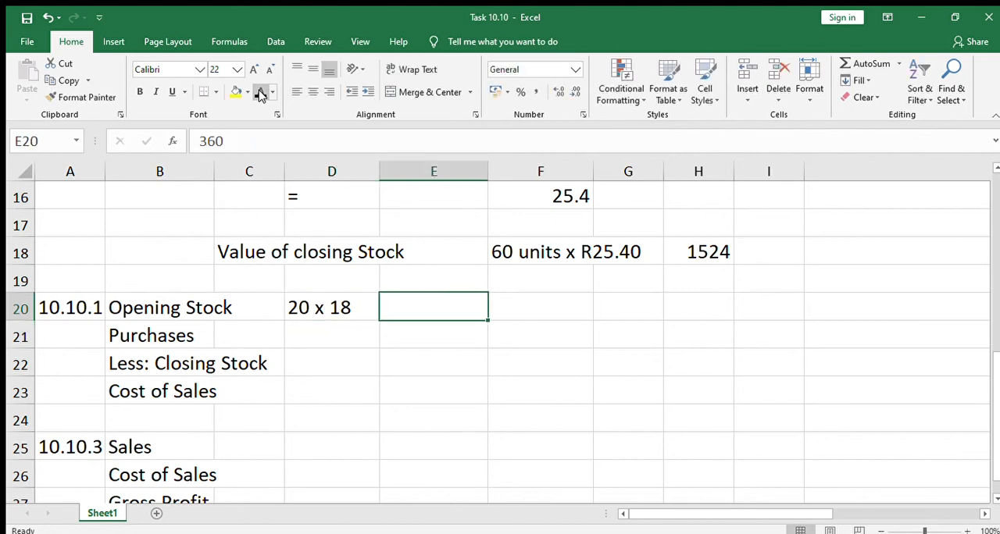
{"action": "left_click", "coordinate": [261, 93]}
Step: Highlight the three purchase amounts in I8:I10 with a yellow fill
{"action": "key", "text": "Down"}
{"action": "key", "text": "Up"}
{"action": "key", "text": "Up"}
{"action": "key", "text": "Up"}
{"action": "key", "text": "Up"}
{"action": "key", "text": "Up"}
{"action": "key", "text": "Up"}
{"action": "key", "text": "Up"}
{"action": "key", "text": "Up"}
{"action": "key", "text": "Up"}
{"action": "key", "text": "Up"}
{"action": "key", "text": "Up"}
{"action": "key", "text": "Up"}
{"action": "key", "text": "Up"}
{"action": "key", "text": "Up"}
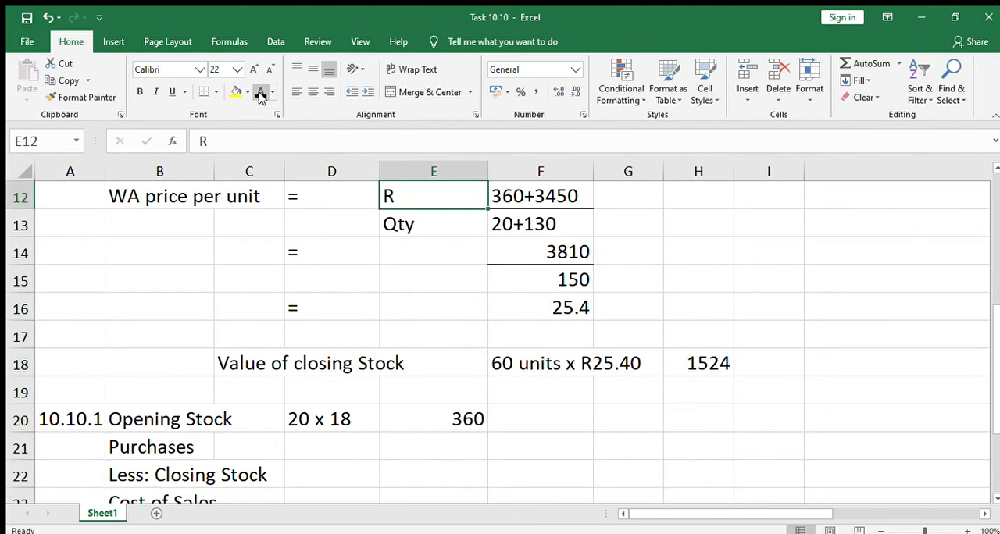
{"action": "key", "text": "Right"}
{"action": "key", "text": "Right"}
{"action": "key", "text": "Right"}
{"action": "key", "text": "Right"}
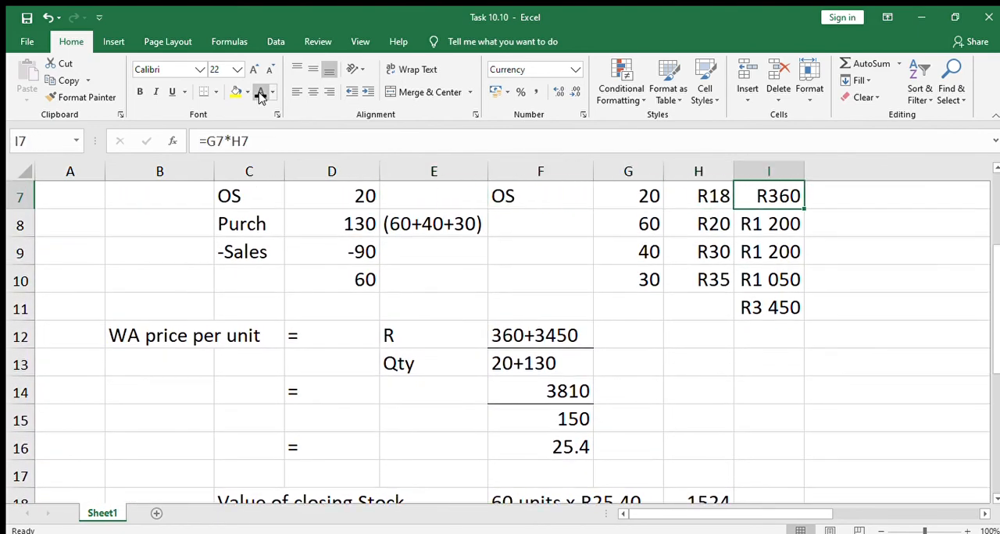
{"action": "key", "text": "shift+Down"}
{"action": "key", "text": "shift+Down"}
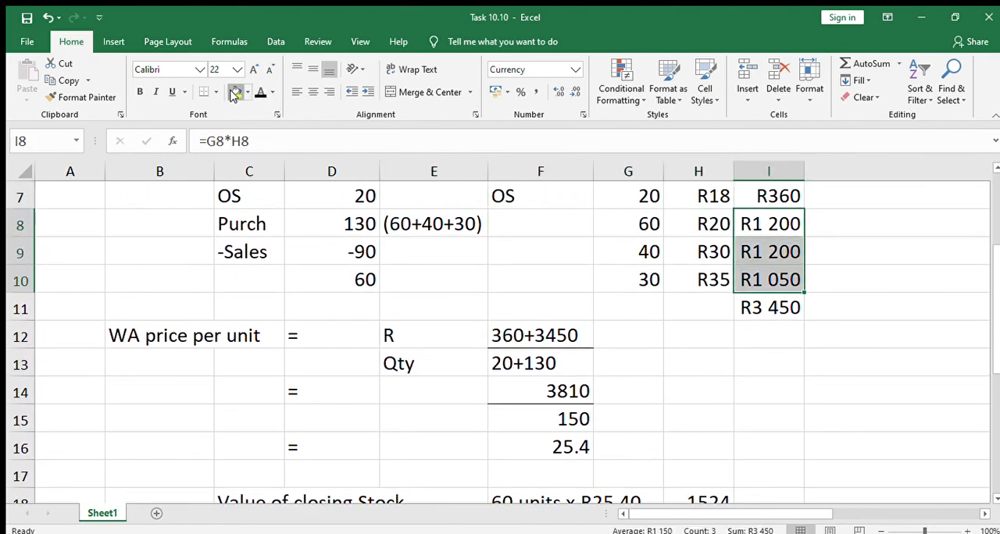
{"action": "left_click", "coordinate": [234, 92]}
Step: Reveal the Purchases value in E21 with a black font colour, leaving the cell without a fill
{"action": "key", "text": "Down"}
{"action": "key", "text": "Down"}
{"action": "key", "text": "Down"}
{"action": "key", "text": "Down"}
{"action": "key", "text": "Down"}
{"action": "key", "text": "Down"}
{"action": "key", "text": "Down"}
{"action": "key", "text": "Down"}
{"action": "key", "text": "Down"}
{"action": "key", "text": "Down"}
{"action": "key", "text": "Down"}
{"action": "key", "text": "Down"}
{"action": "key", "text": "Down"}
{"action": "key", "text": "Down"}
{"action": "key", "text": "Down"}
{"action": "key", "text": "Down"}
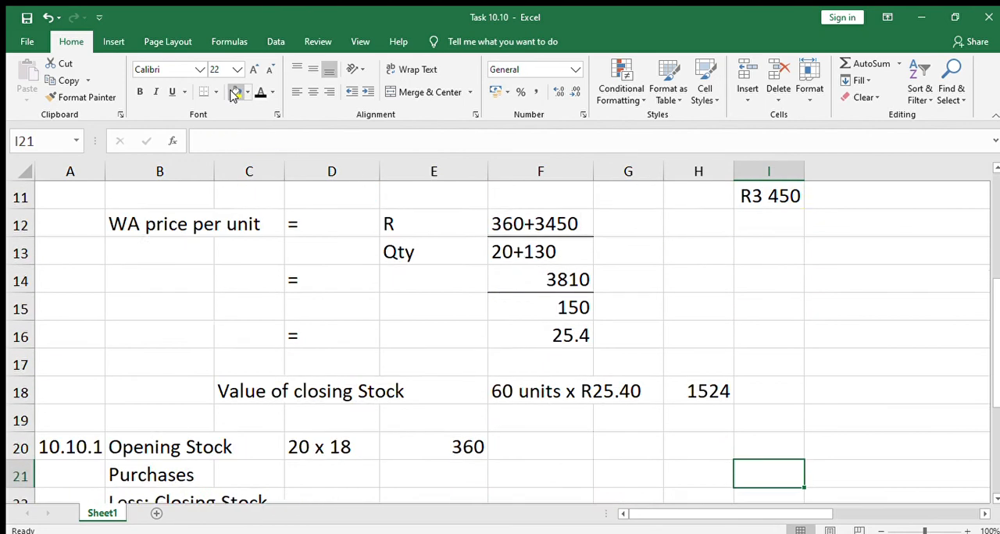
{"action": "key", "text": "Up"}
{"action": "key", "text": "Up"}
{"action": "key", "text": "Up"}
{"action": "key", "text": "Left"}
{"action": "key", "text": "Left"}
{"action": "key", "text": "Left"}
{"action": "key", "text": "Left"}
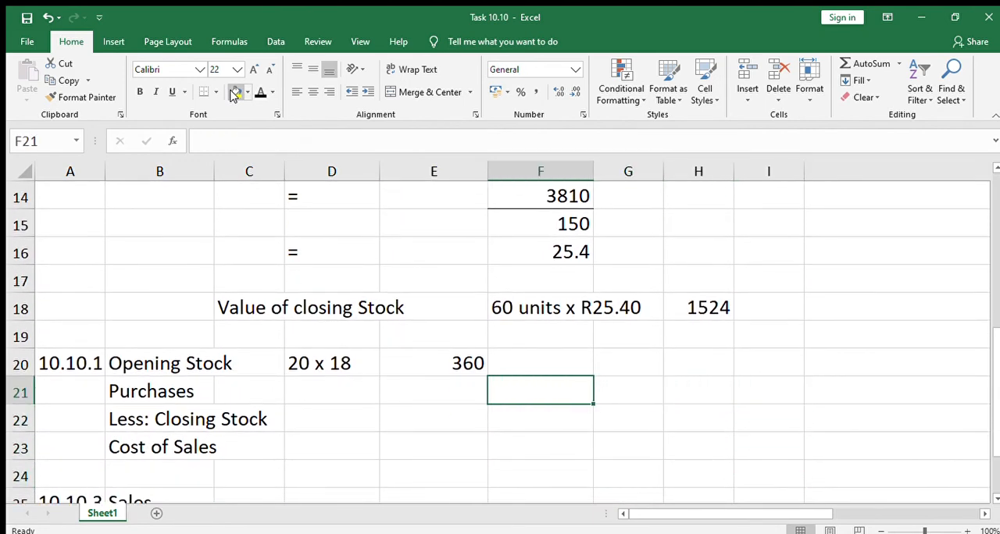
{"action": "left_click", "coordinate": [234, 92]}
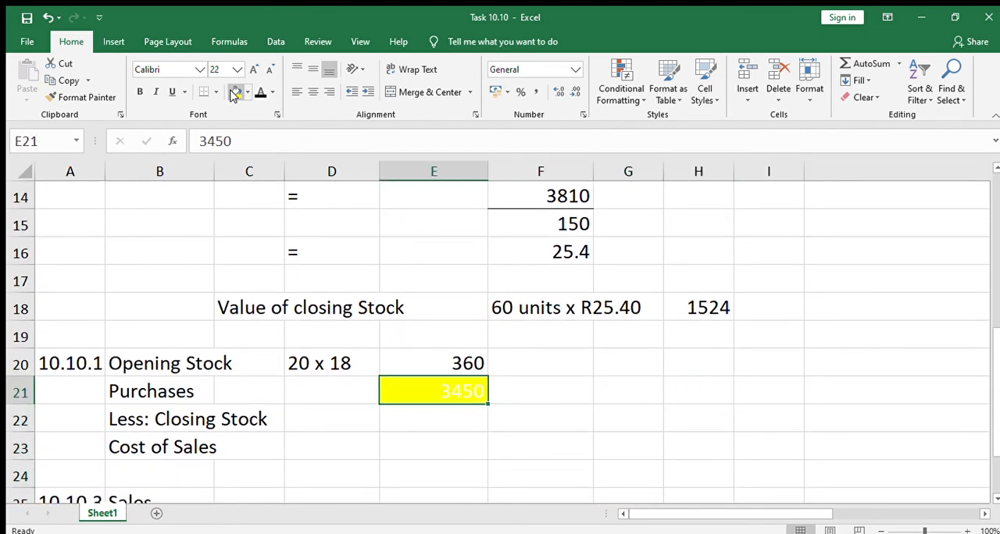
{"action": "key", "text": "ctrl+z"}
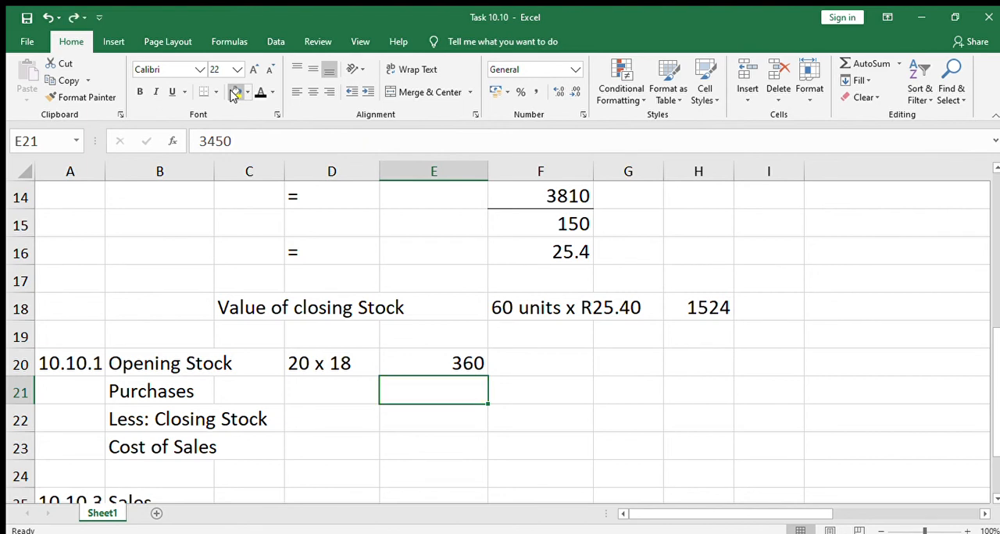
{"action": "left_click", "coordinate": [260, 91]}
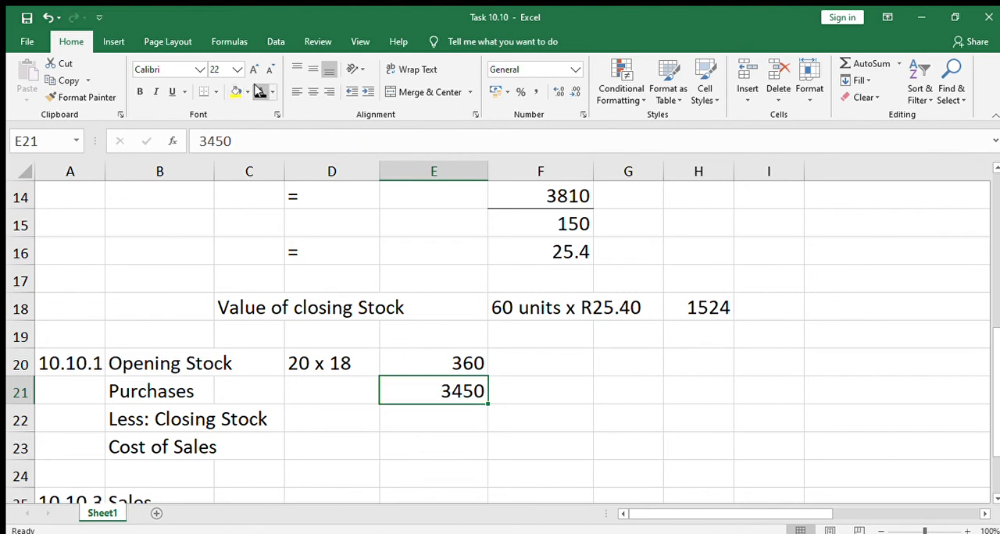
Step: Reveal the closing stock deduction in E22 and the Cost of Sales total in E23 with a black font colour
{"action": "key", "text": "Down"}
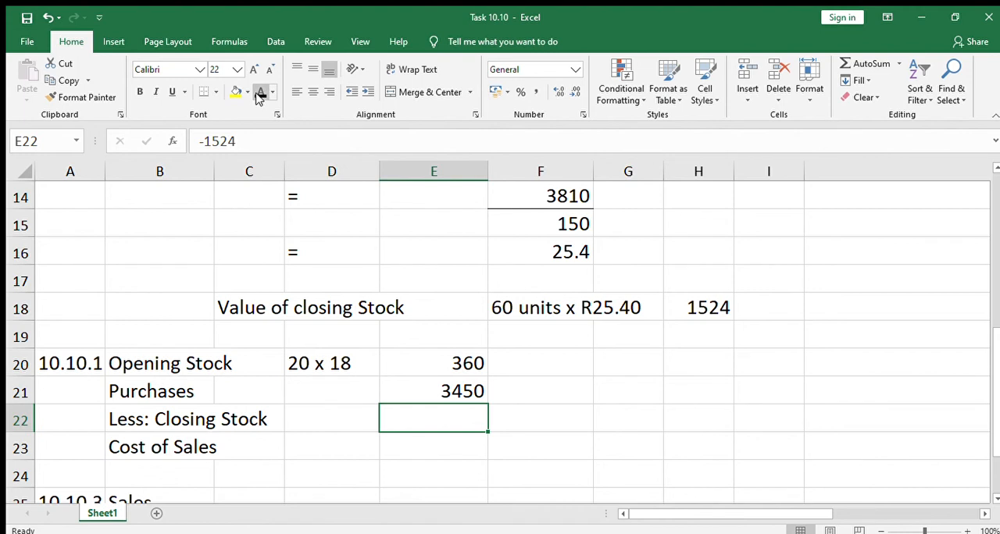
{"action": "left_click", "coordinate": [260, 92]}
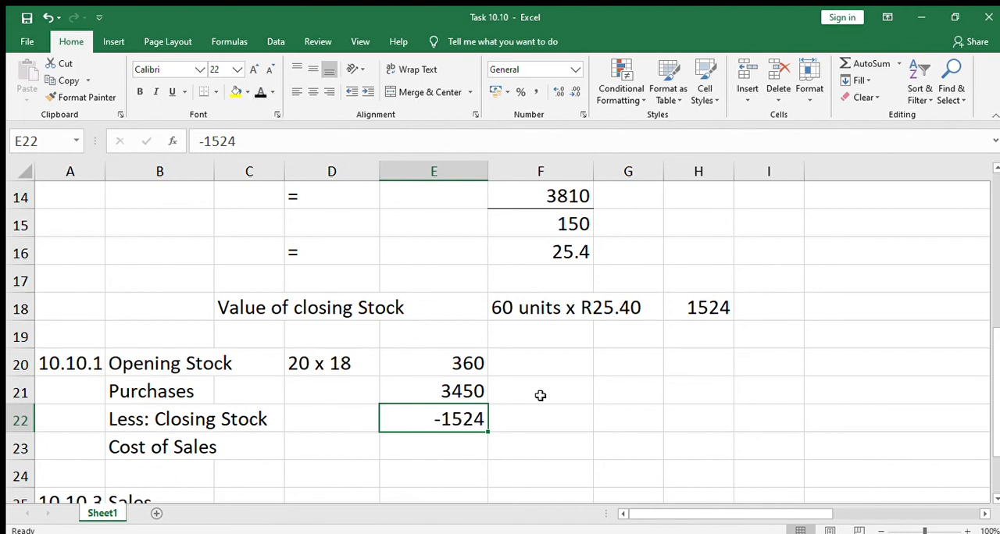
{"action": "left_click", "coordinate": [541, 399]}
{"action": "left_click", "coordinate": [462, 439]}
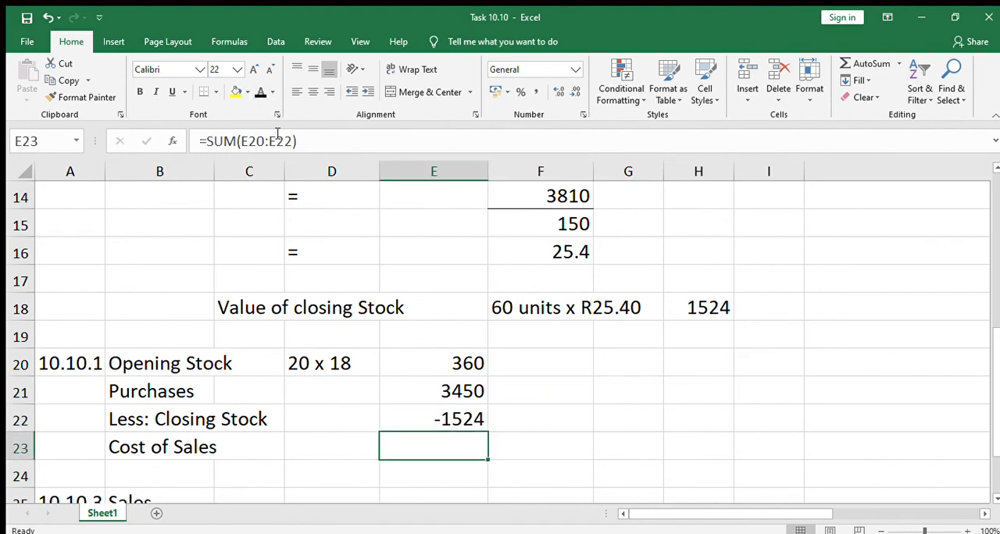
{"action": "left_click", "coordinate": [260, 92]}
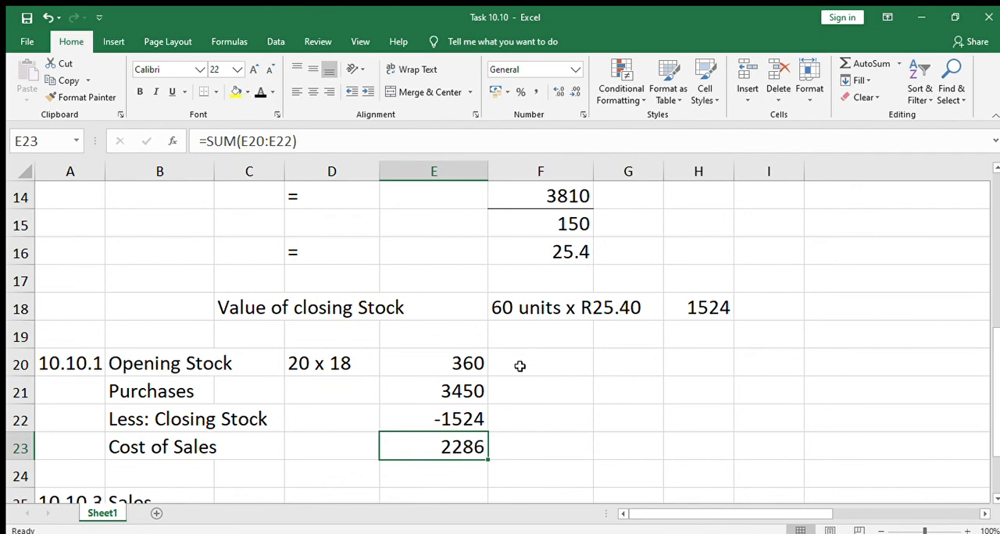
Step: Reveal the Sales value in E25 of the 10.10.3 section with a black font colour
{"action": "left_click", "coordinate": [581, 394]}
{"action": "key", "text": "Down"}
{"action": "key", "text": "Down"}
{"action": "key", "text": "Down"}
{"action": "key", "text": "Down"}
{"action": "key", "text": "Down"}
{"action": "key", "text": "Down"}
{"action": "key", "text": "Down"}
{"action": "key", "text": "Down"}
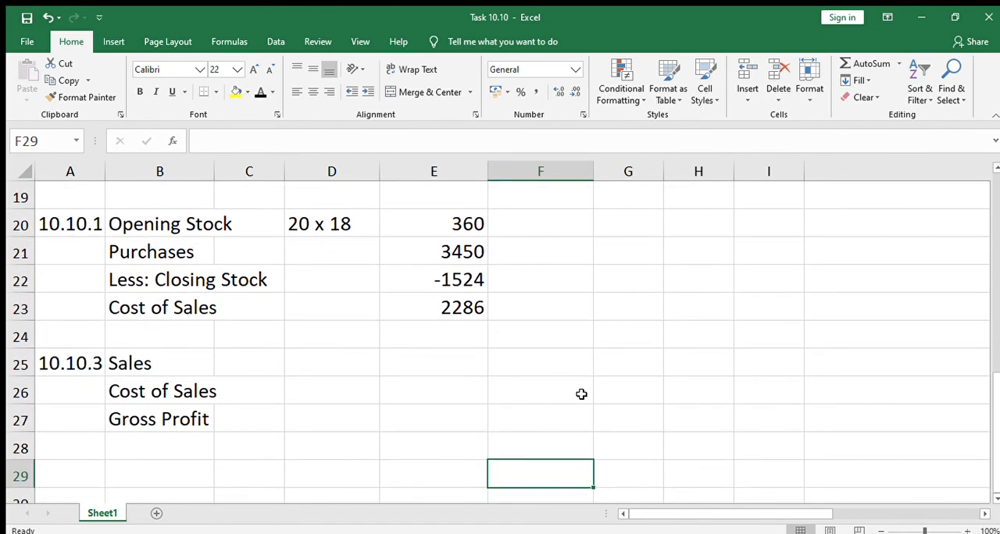
{"action": "key", "text": "Up"}
{"action": "key", "text": "Up"}
{"action": "key", "text": "Up"}
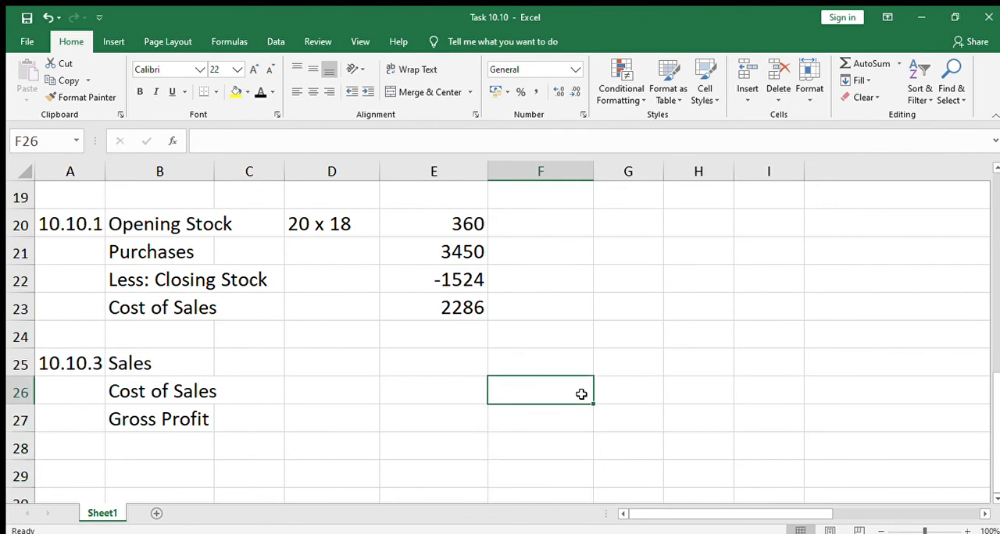
{"action": "key", "text": "Left"}
{"action": "key", "text": "Left"}
{"action": "key", "text": "Left"}
{"action": "key", "text": "Left"}
{"action": "key", "text": "Up"}
{"action": "key", "text": "Right"}
{"action": "key", "text": "Right"}
{"action": "key", "text": "Right"}
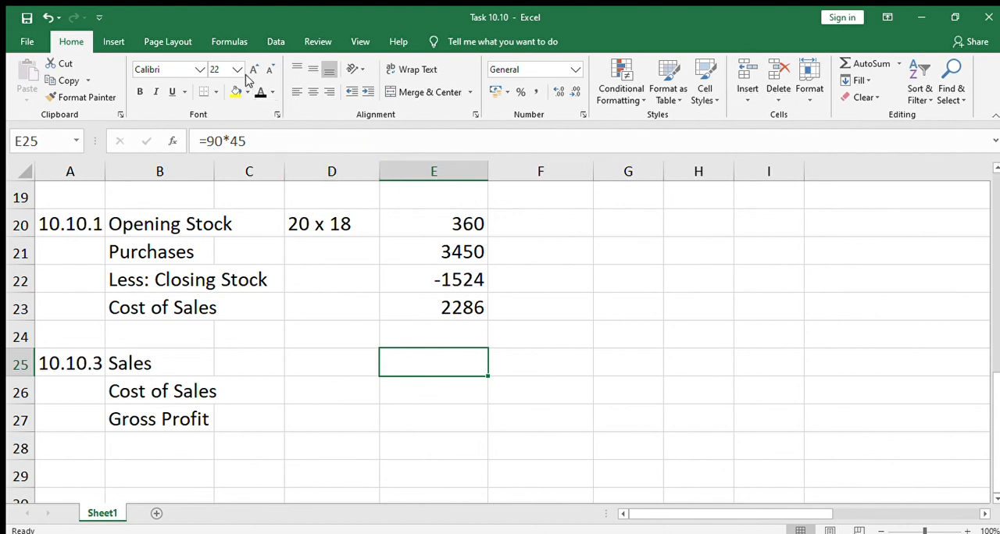
{"action": "left_click", "coordinate": [260, 92]}
Step: Enter the calculation 90 x 45 in D25 beside the Sales label
{"action": "key", "text": "Left"}
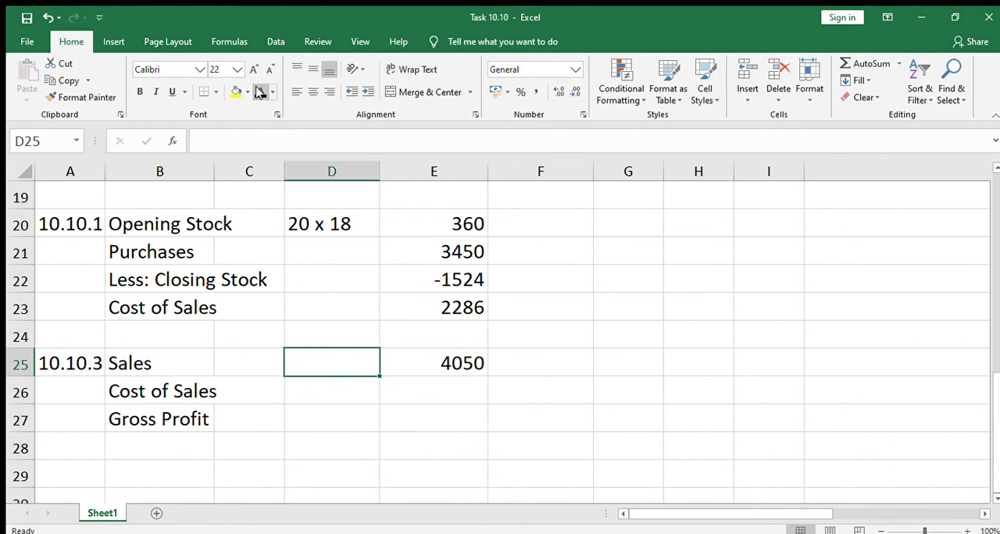
{"action": "key", "text": "Left"}
{"action": "key", "text": "Right"}
{"action": "key", "text": "Left"}
{"action": "key", "text": "Right"}
{"action": "key", "text": "Left"}
{"action": "key", "text": "Left"}
{"action": "key", "text": "Right"}
{"action": "key", "text": "Right"}
{"action": "type", "text": "90"}
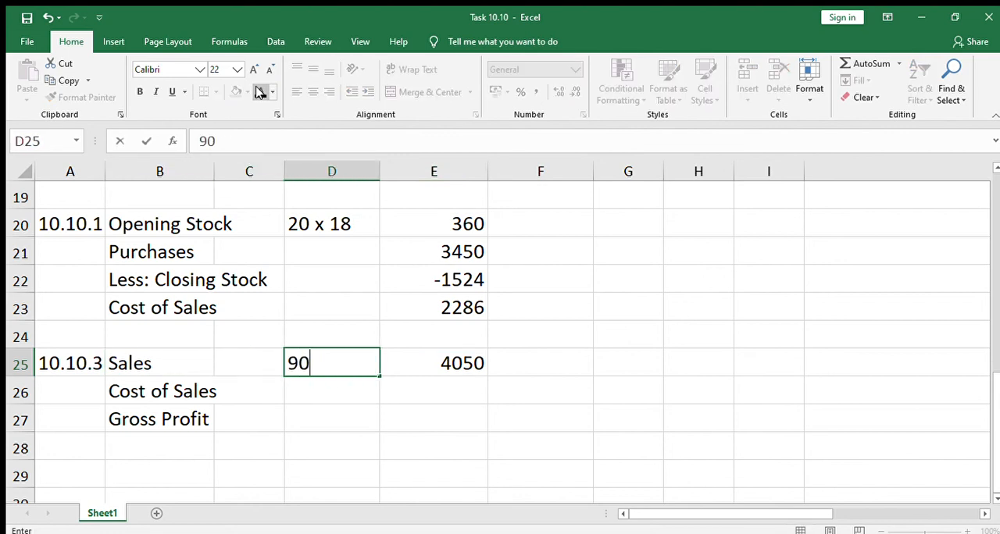
{"action": "type", "text": " x 45"}
{"action": "key", "text": "Return"}
Step: Reveal the Cost of Sales deduction in E26 and the Gross Profit in E27 with a black font colour
{"action": "key", "text": "Right"}
{"action": "key", "text": "Right"}
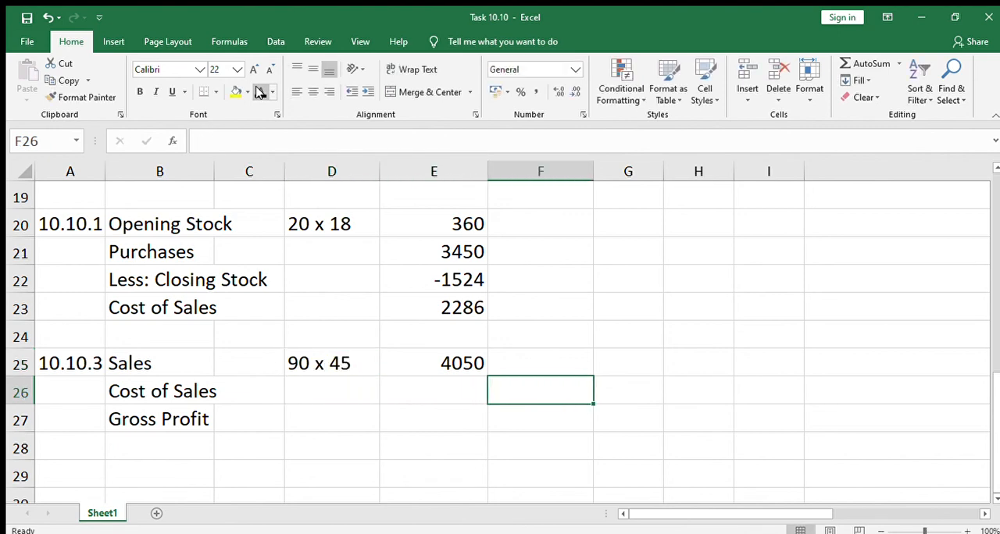
{"action": "key", "text": "Left"}
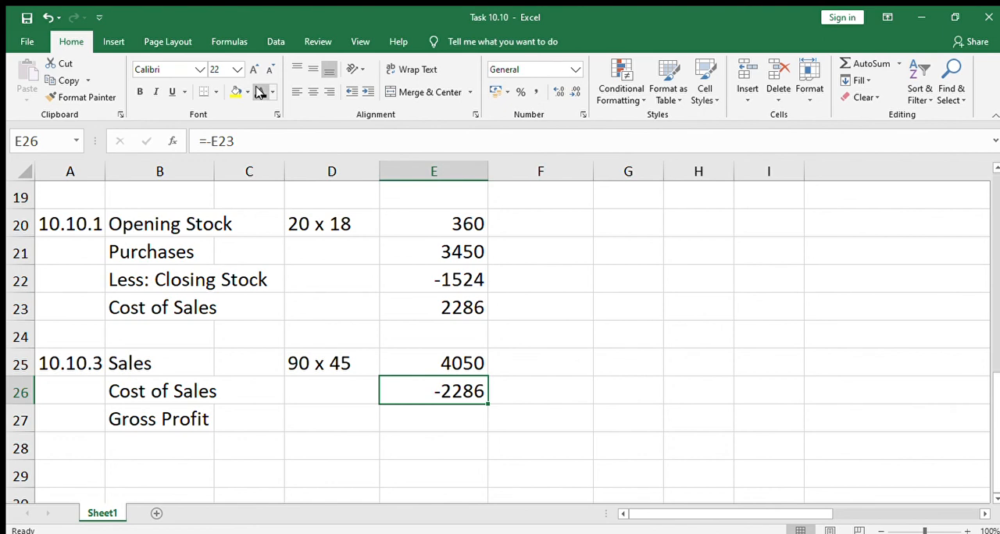
{"action": "key", "text": "Down"}
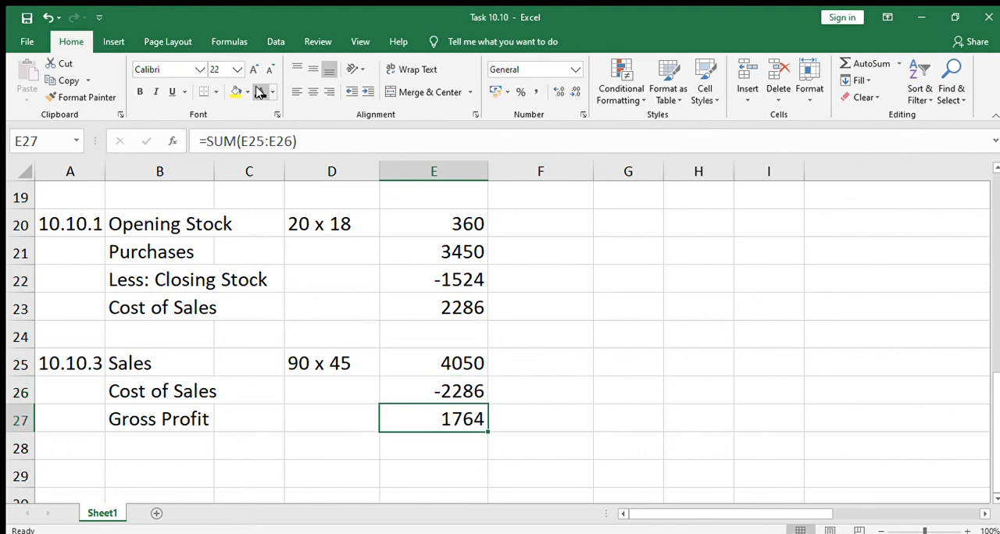
Step: Review the weighted average formula and the 10.10.2 closing stock quantity working at the start of the worksheet
{"action": "left_click", "coordinate": [552, 383]}
{"action": "left_click", "coordinate": [548, 308]}
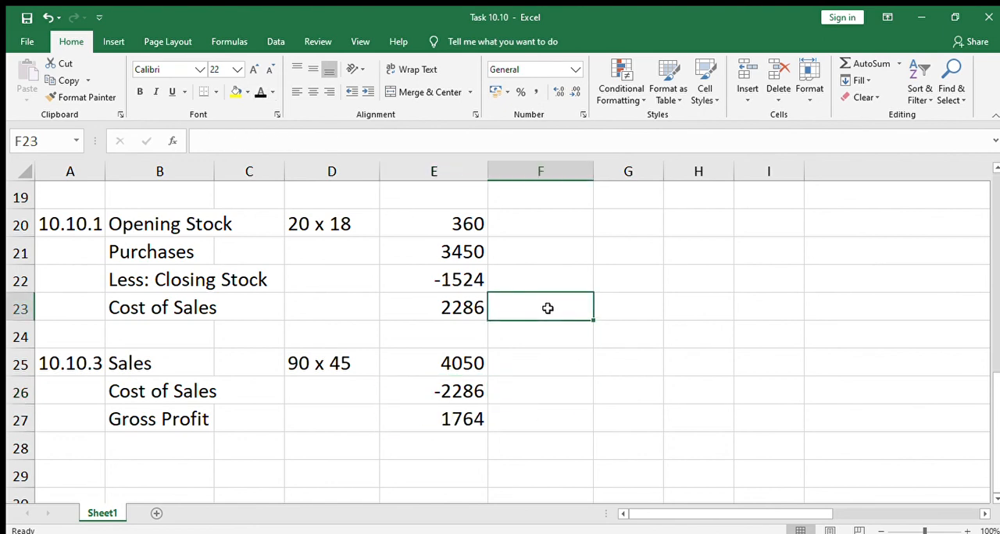
{"action": "key", "text": "Up"}
{"action": "key", "text": "Up"}
{"action": "key", "text": "Up"}
{"action": "key", "text": "Up"}
{"action": "key", "text": "Up"}
{"action": "key", "text": "Up"}
{"action": "key", "text": "Up"}
{"action": "key", "text": "Up"}
{"action": "key", "text": "Up"}
{"action": "key", "text": "Up"}
{"action": "key", "text": "Up"}
{"action": "key", "text": "Up"}
{"action": "key", "text": "Up"}
{"action": "key", "text": "Up"}
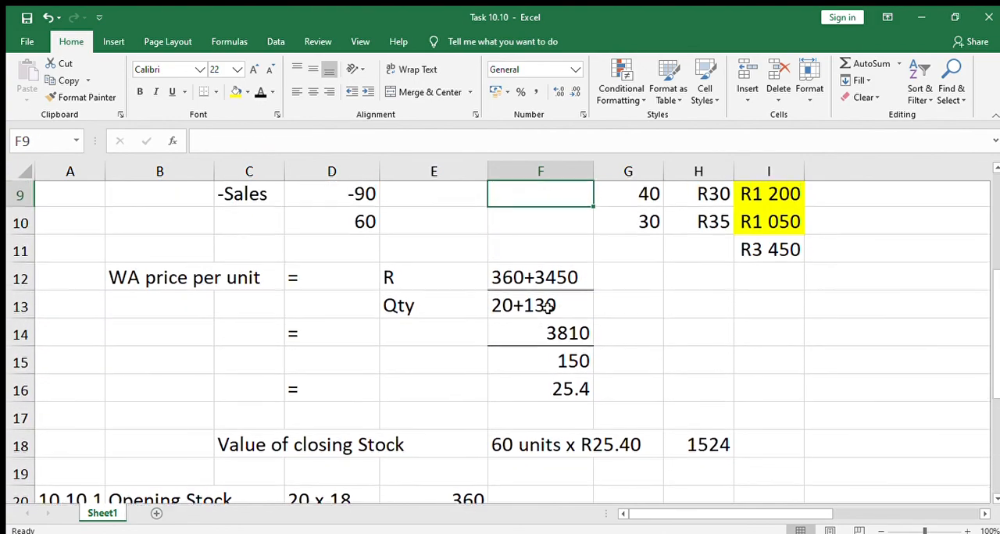
{"action": "key", "text": "Up"}
{"action": "key", "text": "Up"}
{"action": "key", "text": "Up"}
{"action": "key", "text": "Up"}
{"action": "key", "text": "Up"}
{"action": "key", "text": "Up"}
{"action": "key", "text": "Up"}
{"action": "key", "text": "Up"}
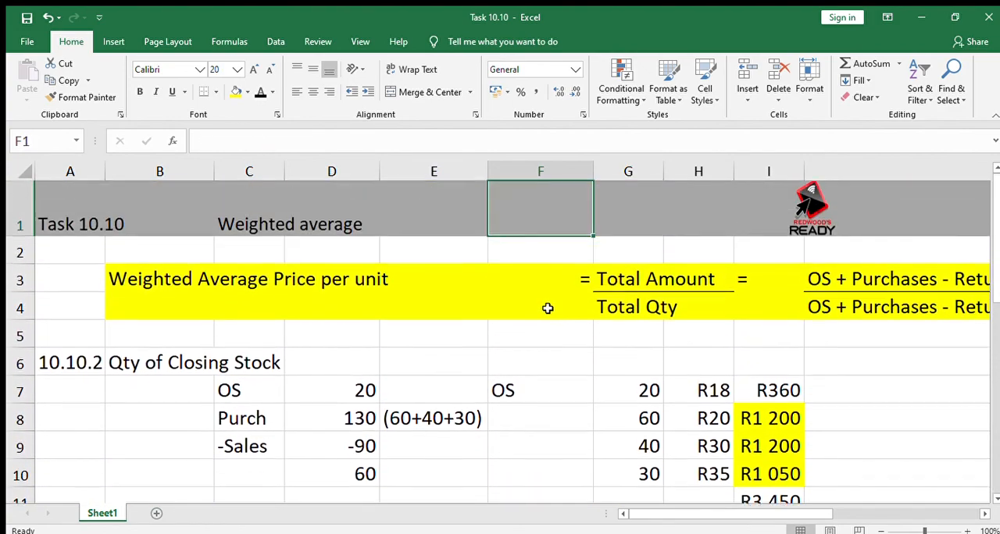
{"action": "key", "text": "Down"}
{"action": "key", "text": "Down"}
{"action": "key", "text": "Down"}
{"action": "key", "text": "Down"}
{"action": "key", "text": "Down"}
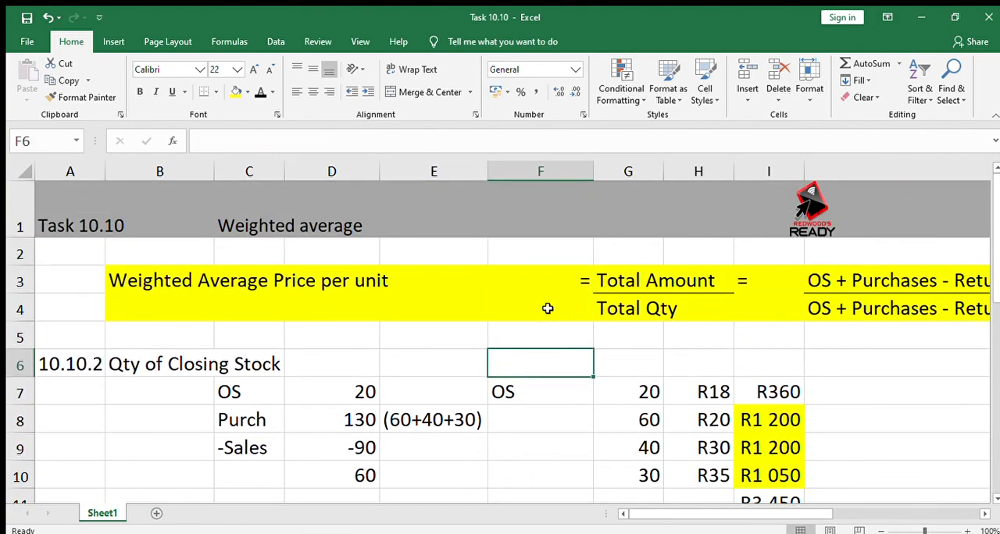
{"action": "key", "text": "Left"}
{"action": "key", "text": "Left"}
{"action": "key", "text": "Left"}
{"action": "key", "text": "Left"}
{"action": "key", "text": "Left"}
{"action": "key", "text": "Down"}
{"action": "key", "text": "Down"}
{"action": "key", "text": "Down"}
{"action": "key", "text": "Down"}
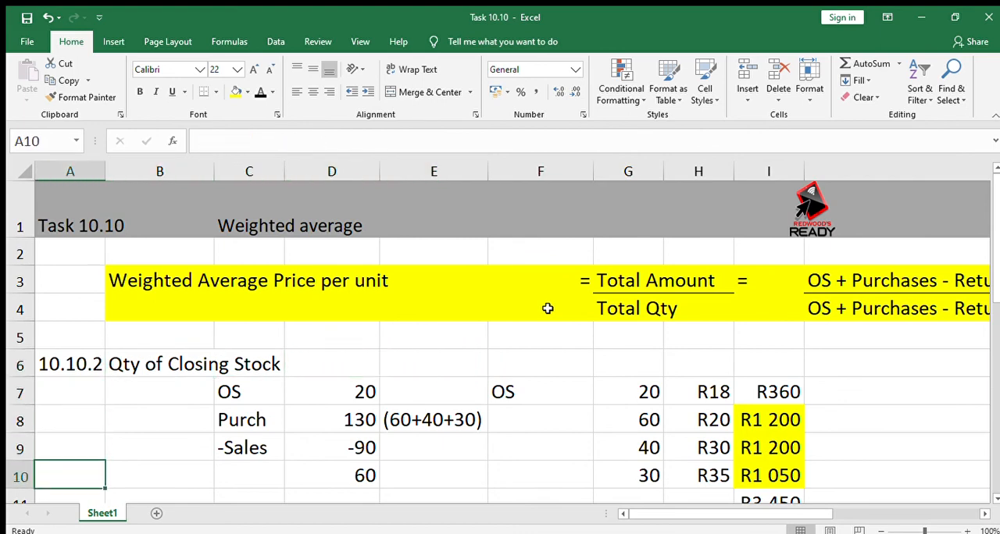
Step: Review the WA price, closing stock value, 10.10.1 cost of sales and 10.10.3 gross profit workings
{"action": "key", "text": "Down"}
{"action": "key", "text": "Down"}
{"action": "key", "text": "Down"}
{"action": "key", "text": "Down"}
{"action": "key", "text": "Down"}
{"action": "key", "text": "Down"}
{"action": "key", "text": "Down"}
{"action": "key", "text": "Down"}
{"action": "key", "text": "Down"}
{"action": "key", "text": "Down"}
{"action": "key", "text": "Down"}
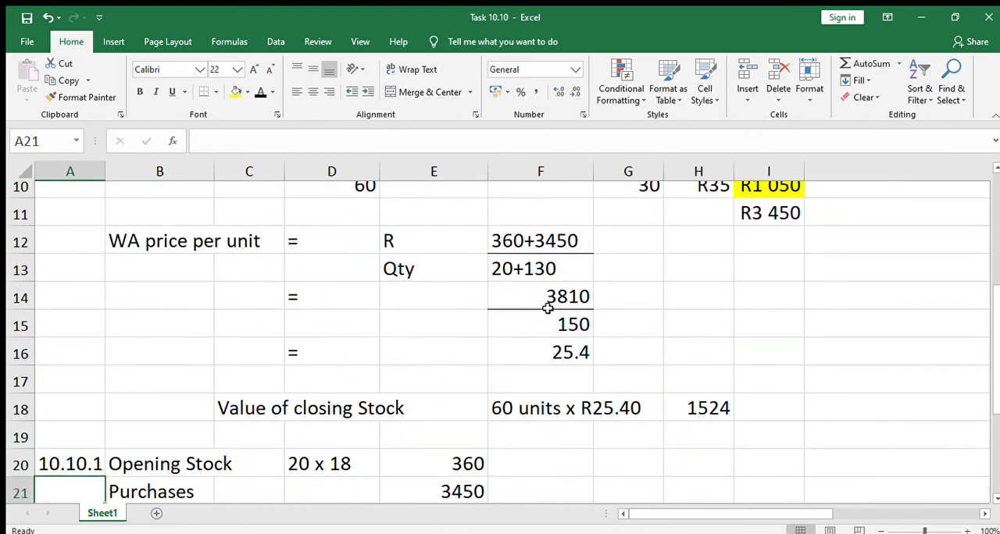
{"action": "key", "text": "Down"}
{"action": "key", "text": "Down"}
{"action": "key", "text": "Down"}
{"action": "key", "text": "Down"}
{"action": "key", "text": "Down"}
{"action": "key", "text": "Up"}
{"action": "key", "text": "Up"}
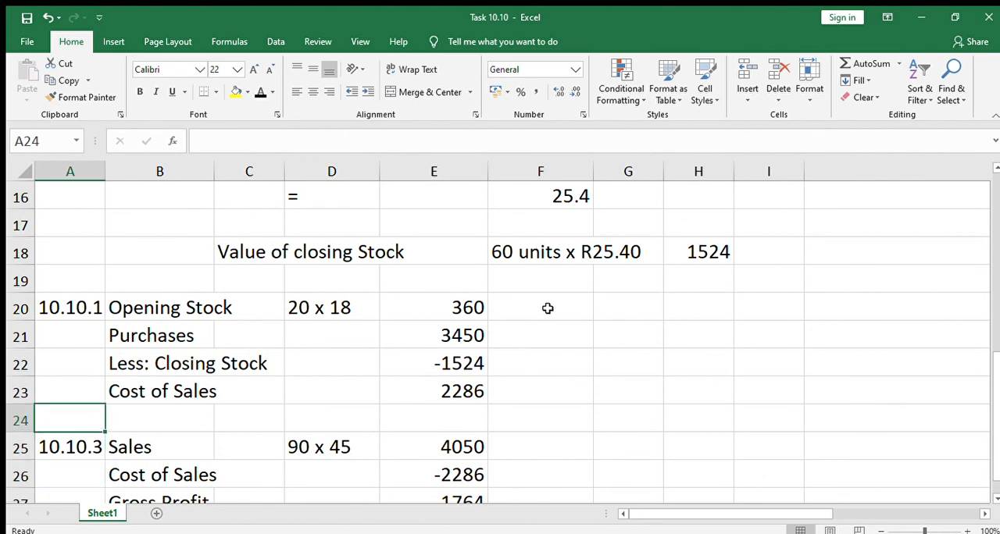
{"action": "key", "text": "Up"}
{"action": "key", "text": "Up"}
{"action": "key", "text": "Down"}
{"action": "key", "text": "Down"}
{"action": "key", "text": "Down"}
{"action": "key", "text": "Down"}
{"action": "key", "text": "Down"}
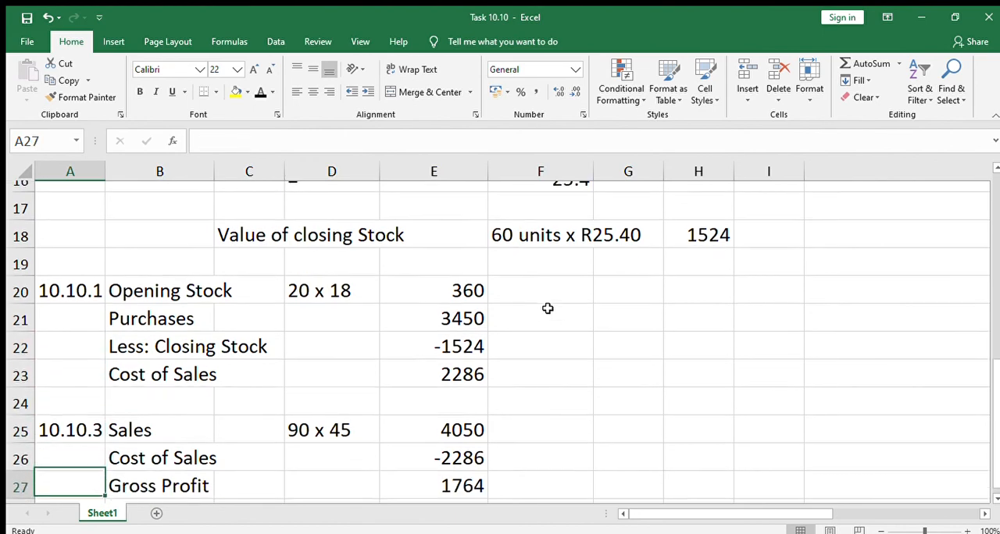
Step: Check the end of the worksheet, covering the 10.10.1 cost of sales and 10.10.3 gross profit workings
{"action": "key", "text": "Down"}
{"action": "key", "text": "Down"}
{"action": "key", "text": "Down"}
{"action": "key", "text": "Up"}
{"action": "key", "text": "Up"}
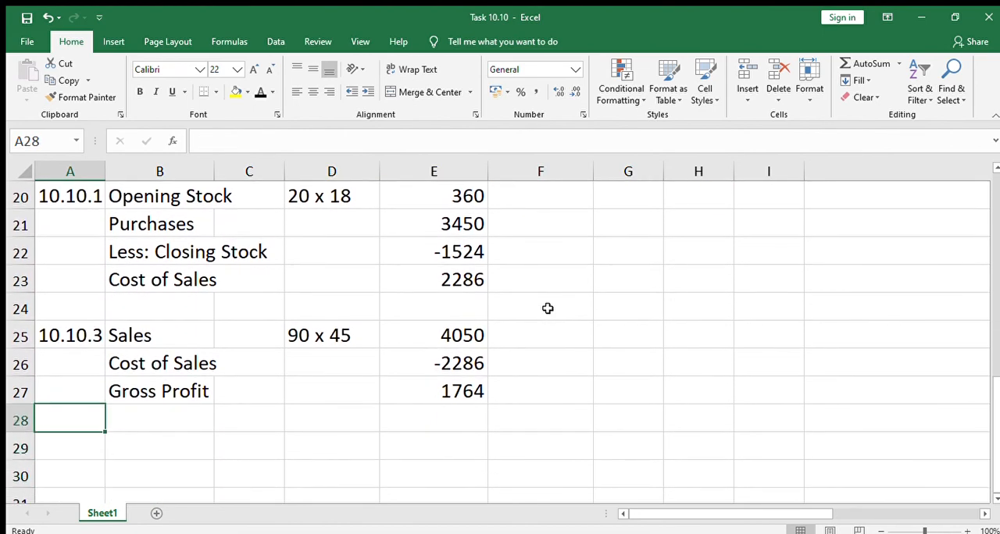
Step: Go back over the WA price per unit calculation and the value of closing stock in rows 12 to 18
{"action": "key", "text": "Up"}
{"action": "key", "text": "Up"}
{"action": "key", "text": "Up"}
{"action": "key", "text": "Up"}
{"action": "key", "text": "Up"}
{"action": "key", "text": "Up"}
{"action": "key", "text": "Up"}
{"action": "key", "text": "Up"}
{"action": "key", "text": "Up"}
{"action": "key", "text": "Up"}
{"action": "key", "text": "Up"}
{"action": "key", "text": "Up"}
{"action": "key", "text": "Up"}
{"action": "key", "text": "Up"}
{"action": "key", "text": "Up"}
{"action": "key", "text": "Up"}
{"action": "key", "text": "Up"}
{"action": "key", "text": "Up"}
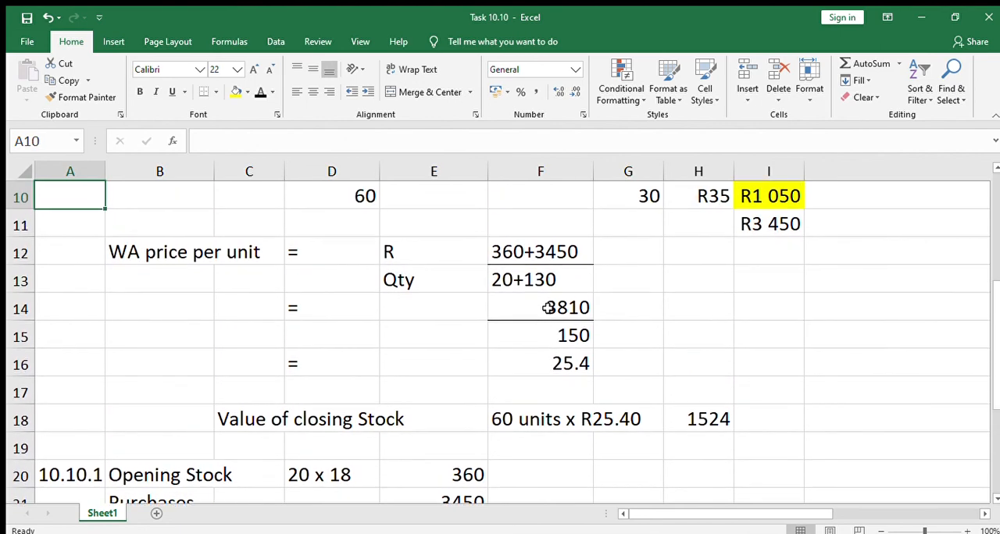
{"action": "key", "text": "Down"}
{"action": "key", "text": "Down"}
{"action": "key", "text": "Down"}
{"action": "key", "text": "Down"}
{"action": "key", "text": "Down"}
{"action": "key", "text": "Down"}
{"action": "key", "text": "Down"}
{"action": "key", "text": "Down"}
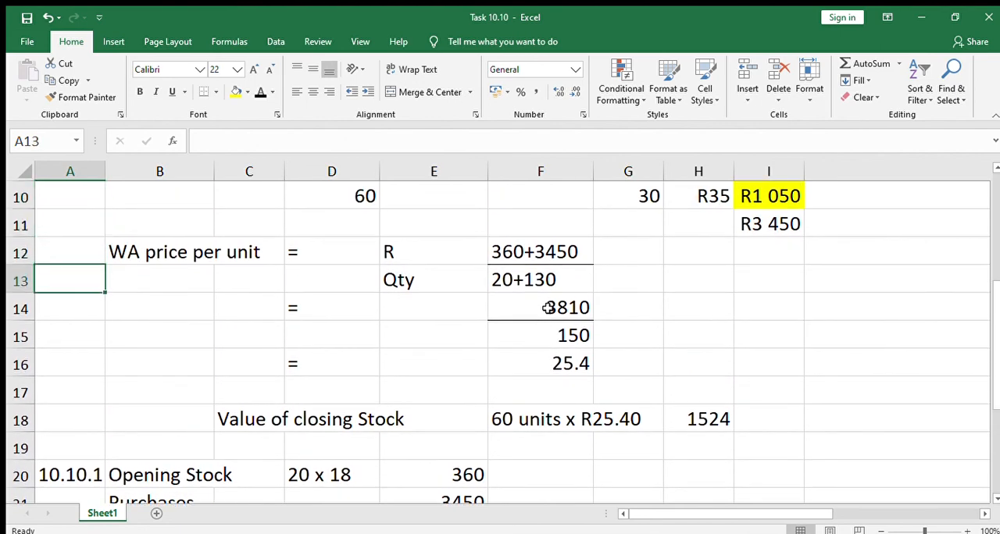
{"action": "key", "text": "Right"}
{"action": "key", "text": "Right"}
{"action": "key", "text": "Right"}
{"action": "key", "text": "Up"}
{"action": "key", "text": "Up"}
{"action": "key", "text": "Up"}
{"action": "key", "text": "Up"}
{"action": "key", "text": "Up"}
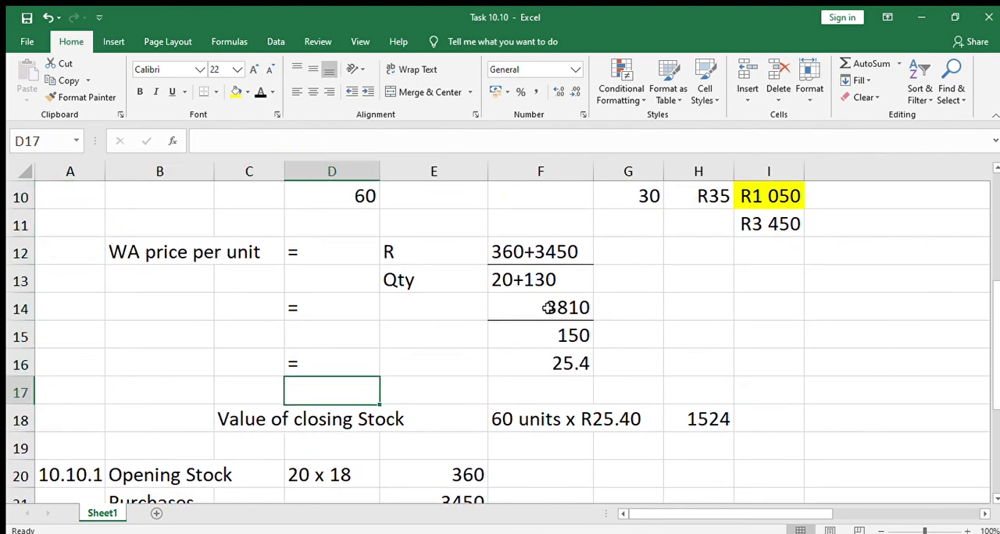
{"action": "key", "text": "Right"}
{"action": "key", "text": "Right"}
{"action": "key", "text": "Right"}
{"action": "key", "text": "Right"}
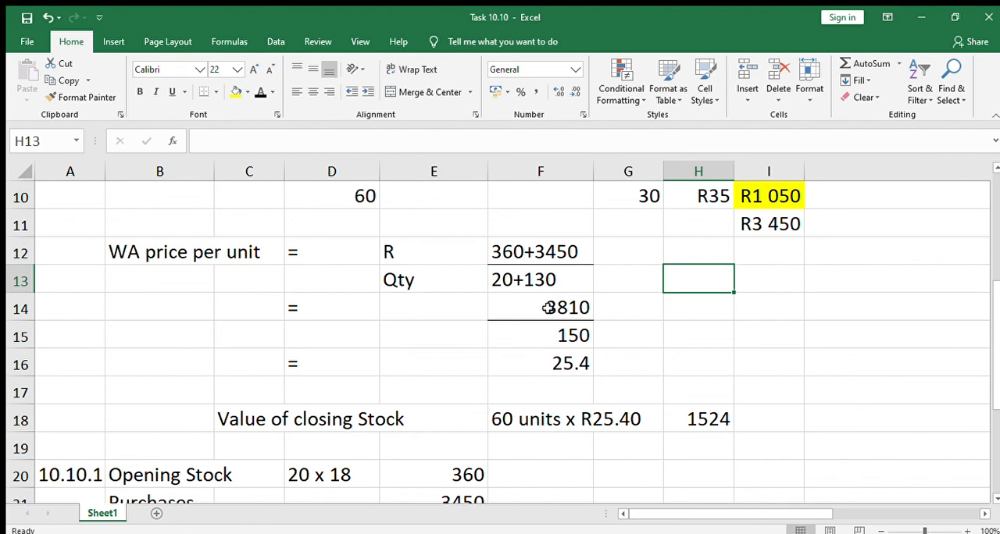
{"action": "left_click", "coordinate": [797, 367]}
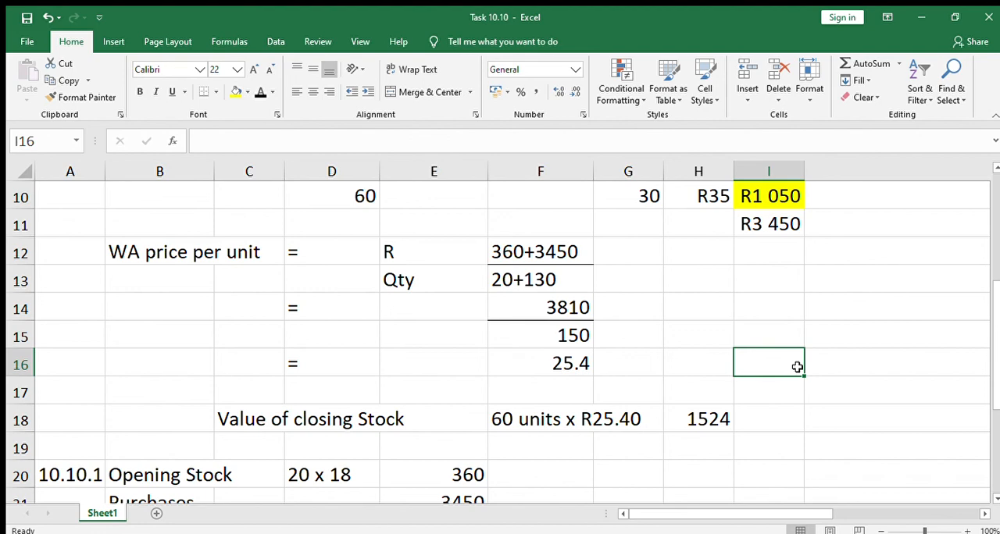
{"action": "left_click", "coordinate": [694, 317]}
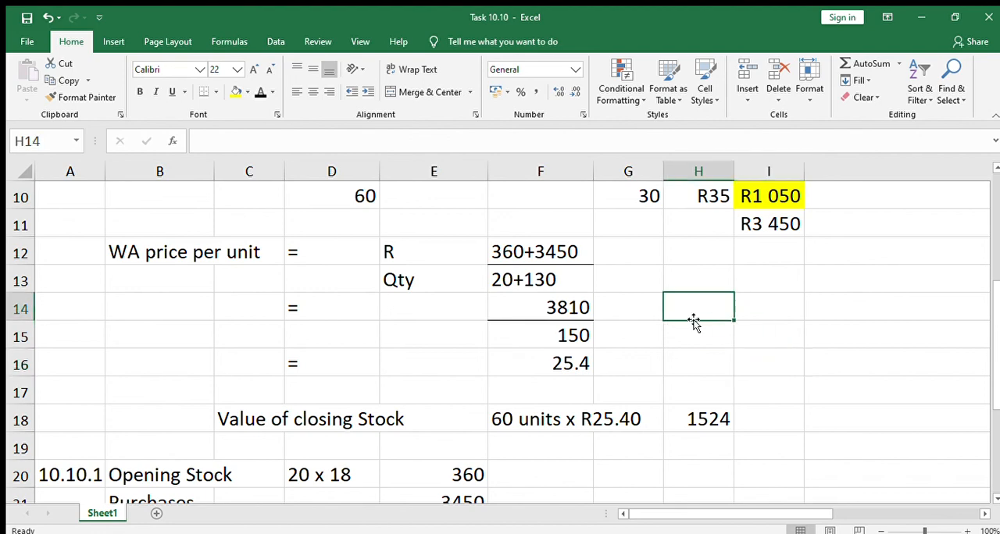
Step: Return to the Task 10.10 title in A1 to view the weighted average formula and the closing stock quantity working
{"action": "key", "text": "Up"}
{"action": "key", "text": "Up"}
{"action": "key", "text": "Page_Up"}
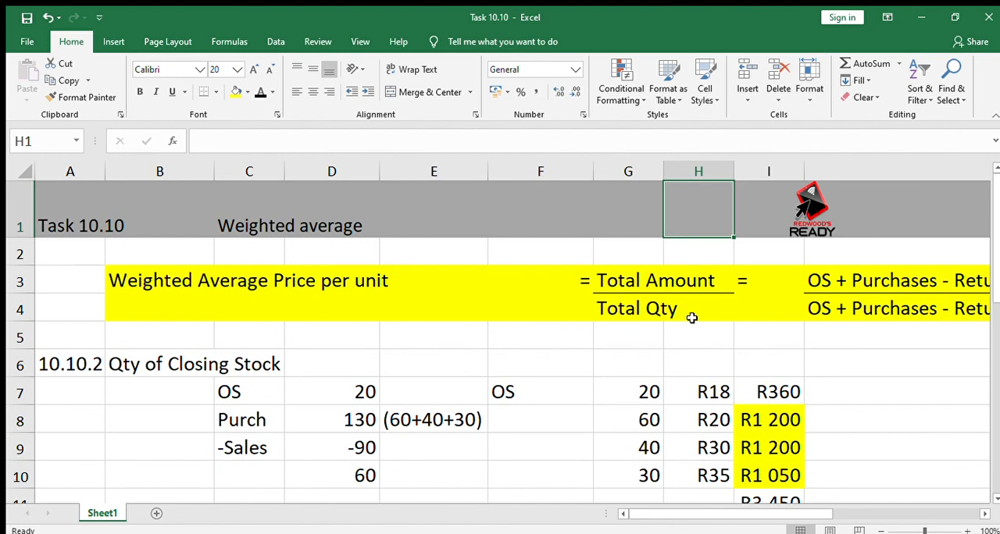
{"action": "key", "text": "Right"}
{"action": "key", "text": "Left"}
{"action": "key", "text": "Left"}
{"action": "key", "text": "Left"}
{"action": "key", "text": "Left"}
{"action": "key", "text": "Left"}
{"action": "key", "text": "Left"}
{"action": "key", "text": "Left"}
{"action": "key", "text": "Left"}
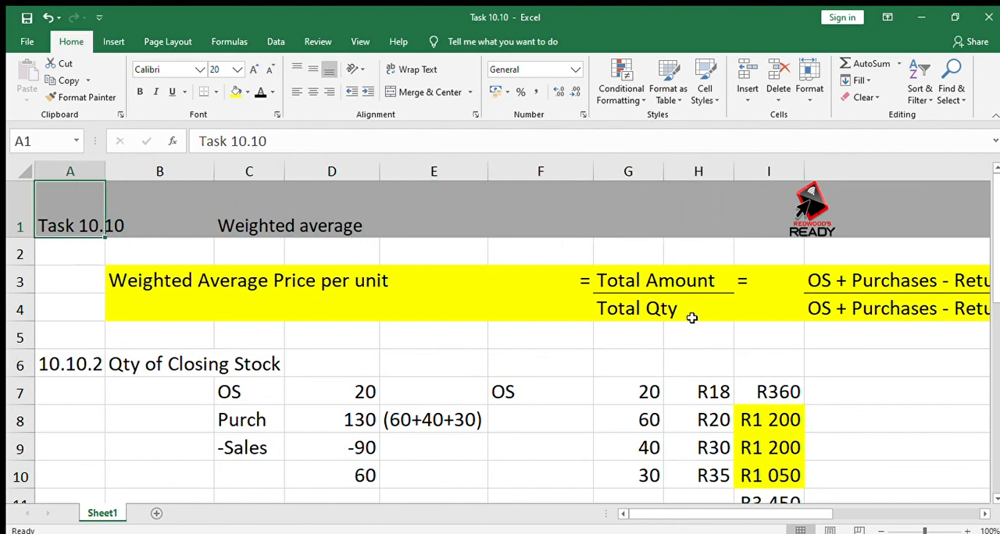